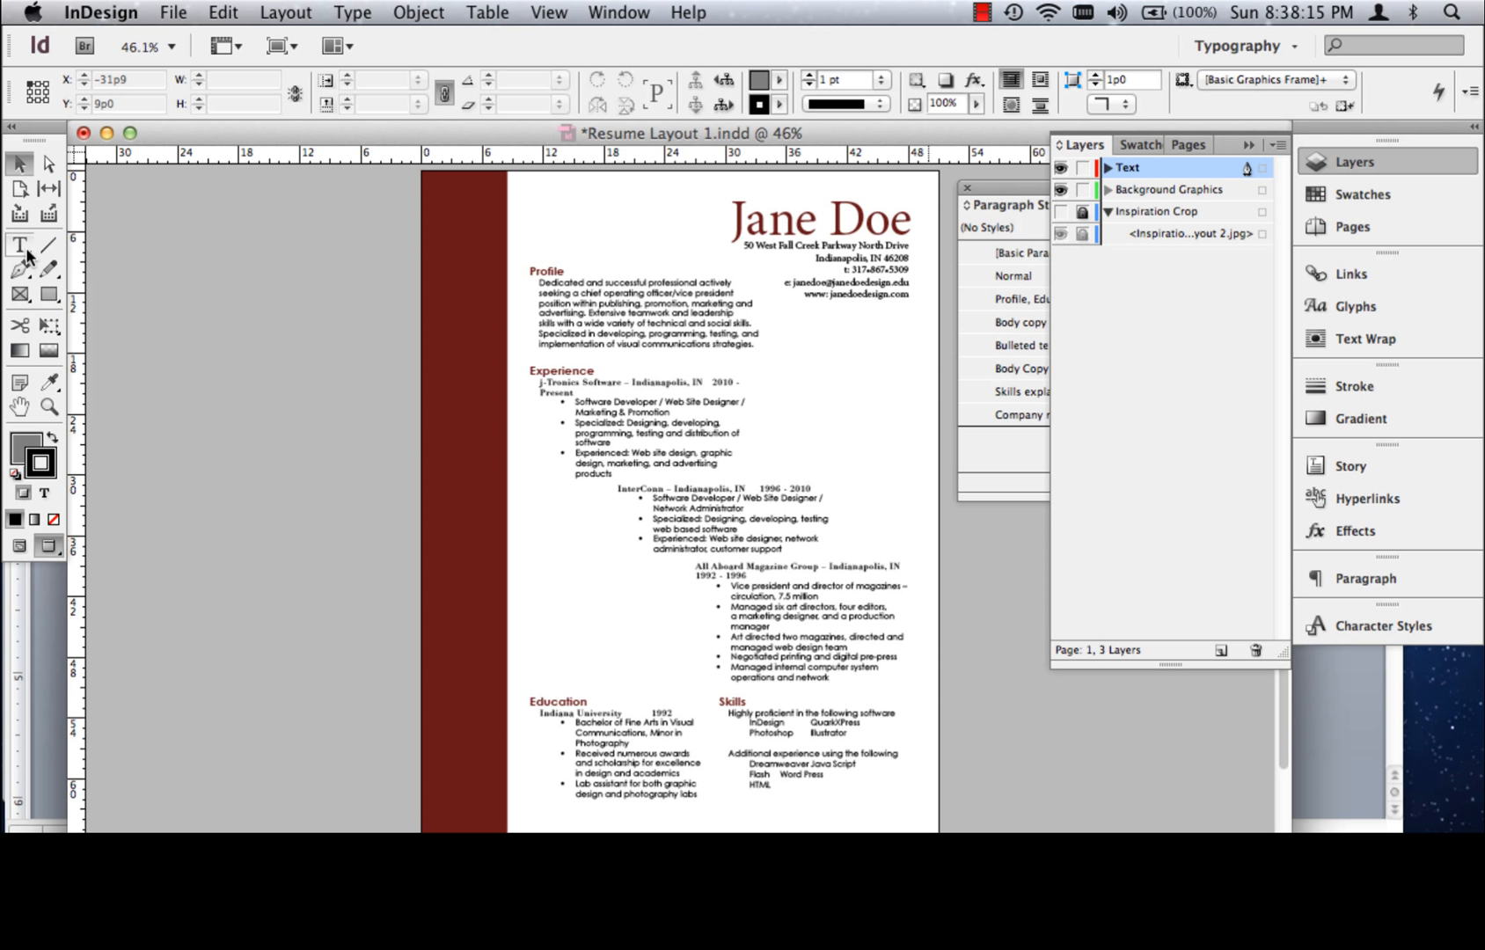
Activate the Pen tool and make Background Graphics the active layer for drawing
click(19, 270)
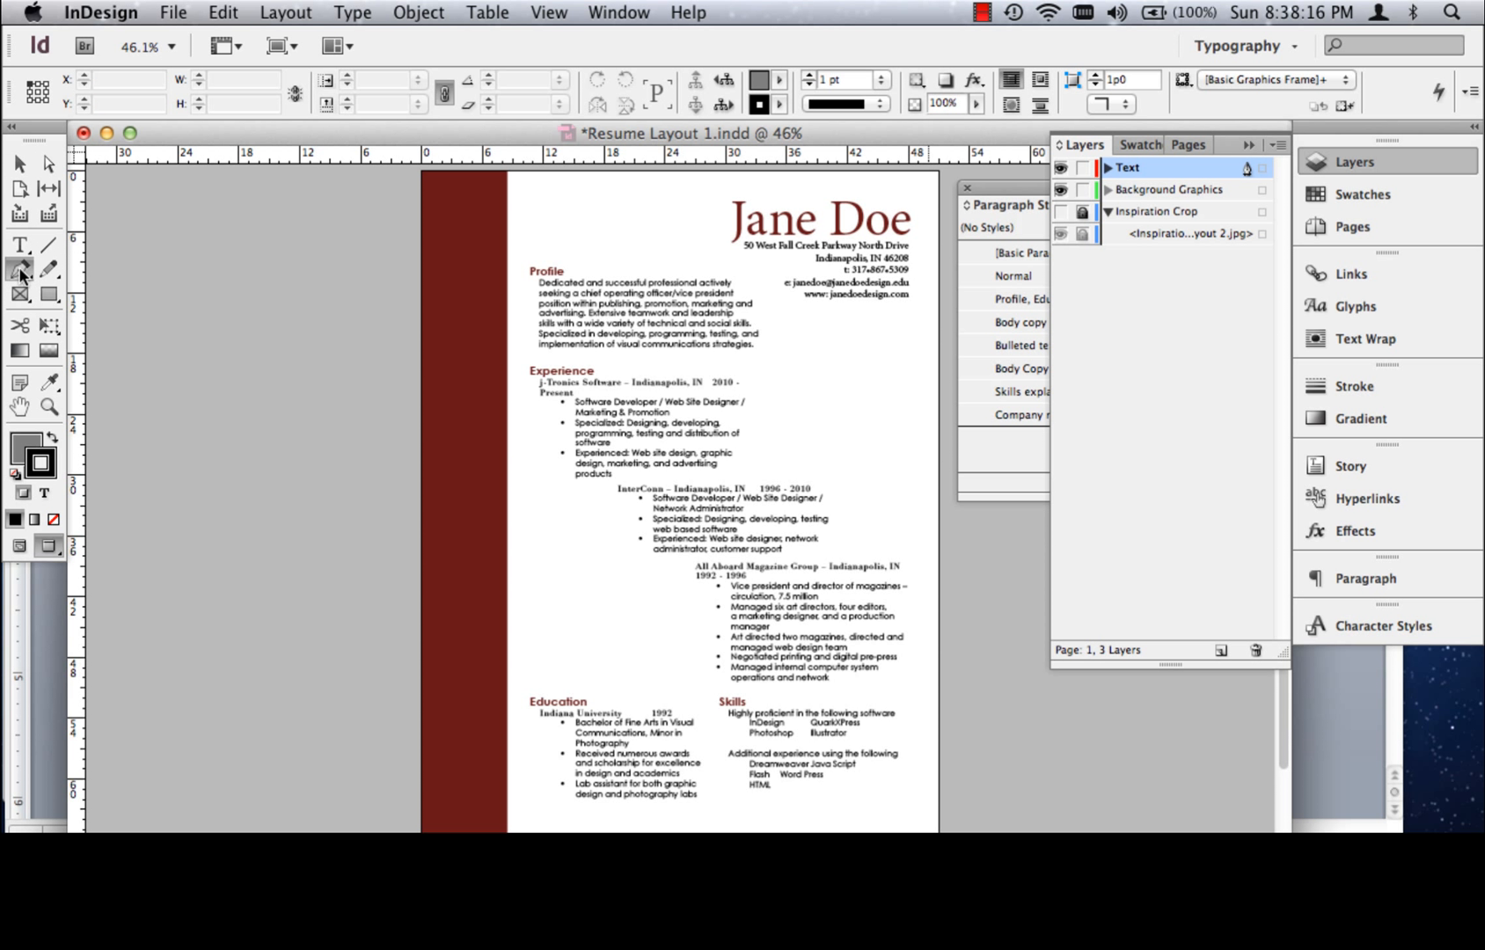
click(1143, 186)
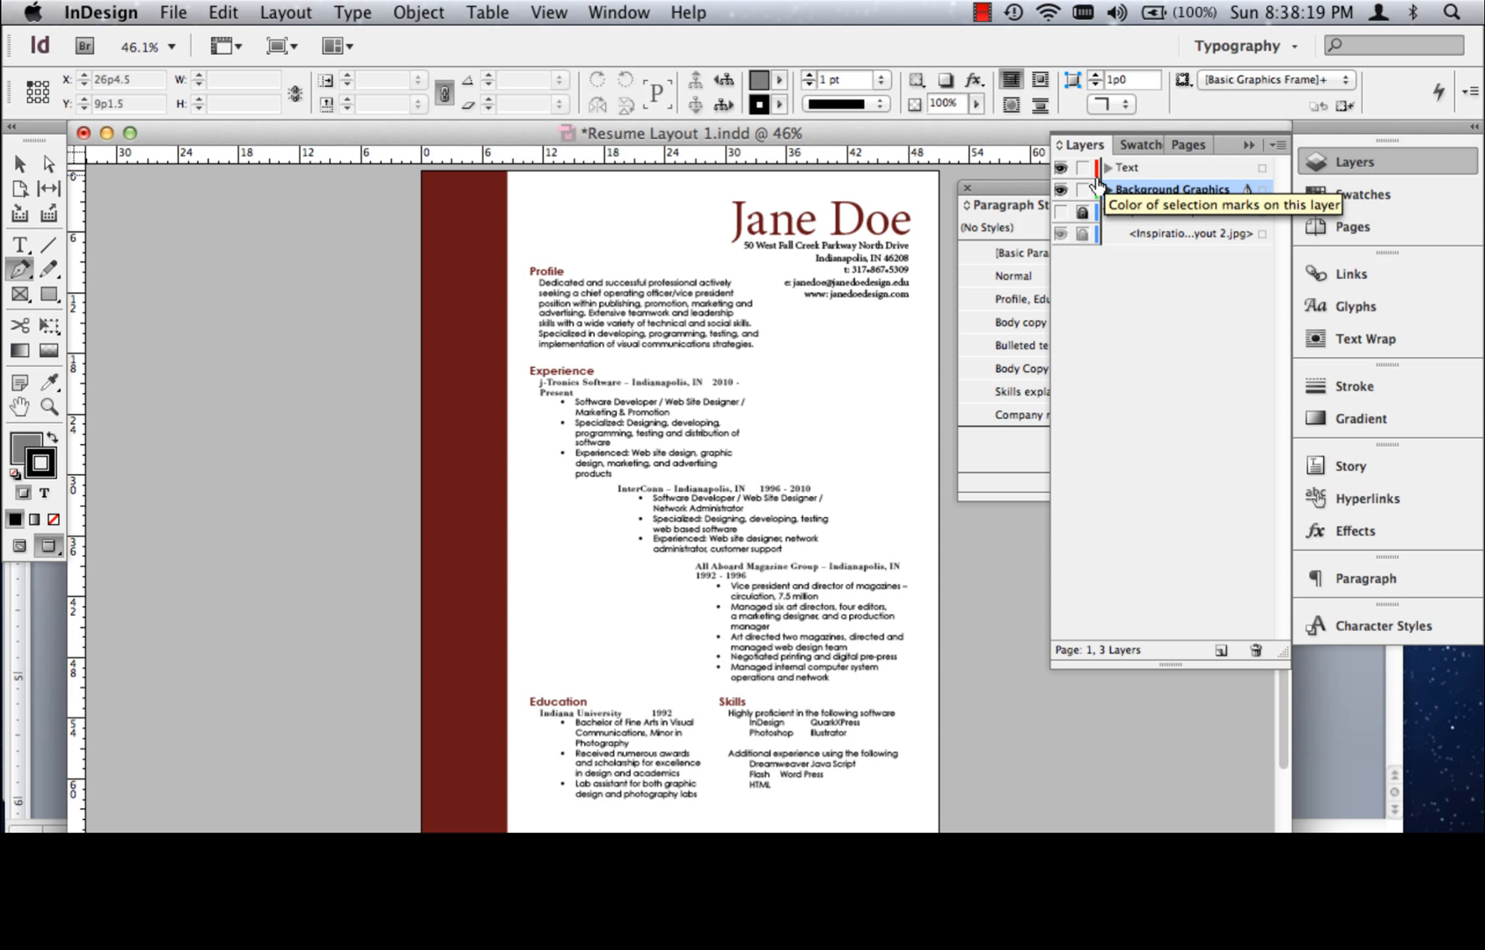
Examine the layers individually, isolating the Inspiration Crop photo, and restore the view of only the Text and Background Graphics layers
click(1061, 167)
click(1062, 167)
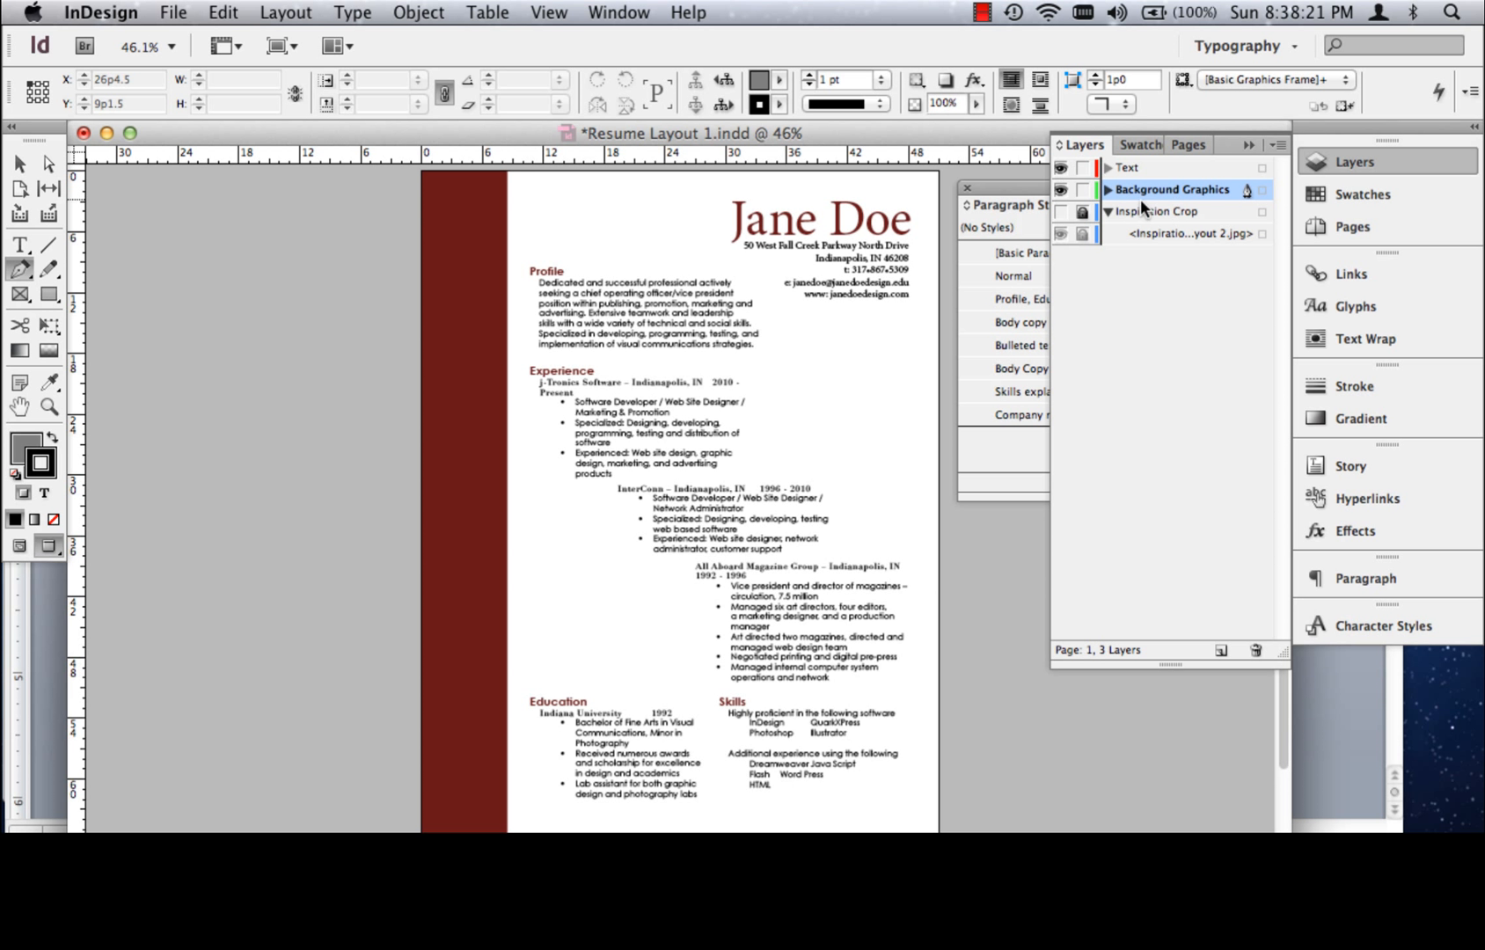
click(1060, 190)
click(1061, 190)
click(1061, 212)
click(1062, 212)
click(1060, 167)
click(1061, 190)
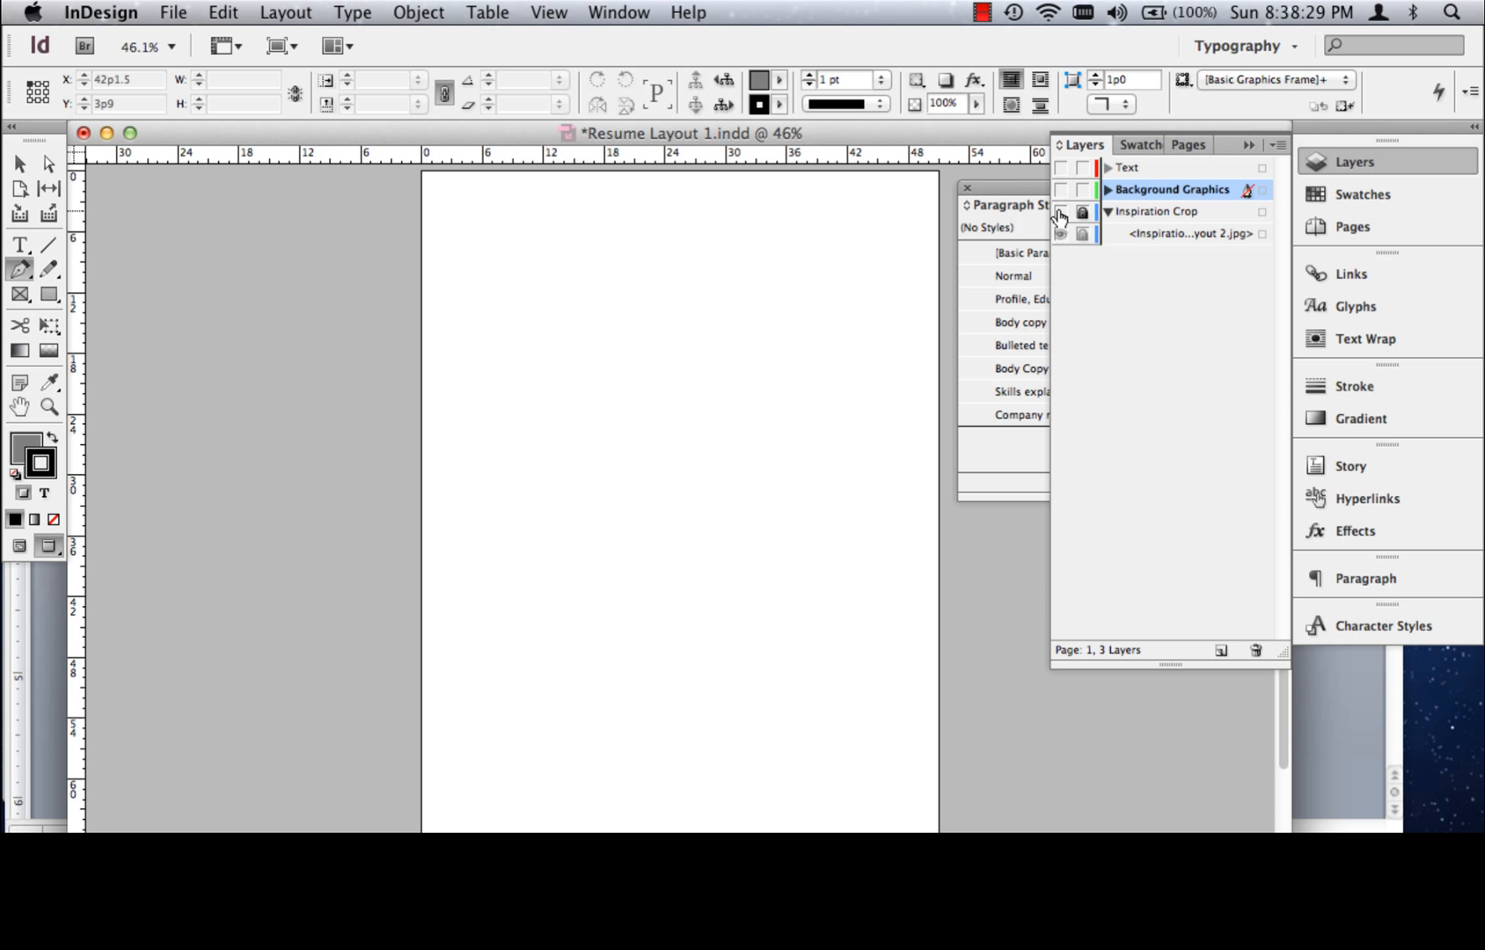
click(1060, 212)
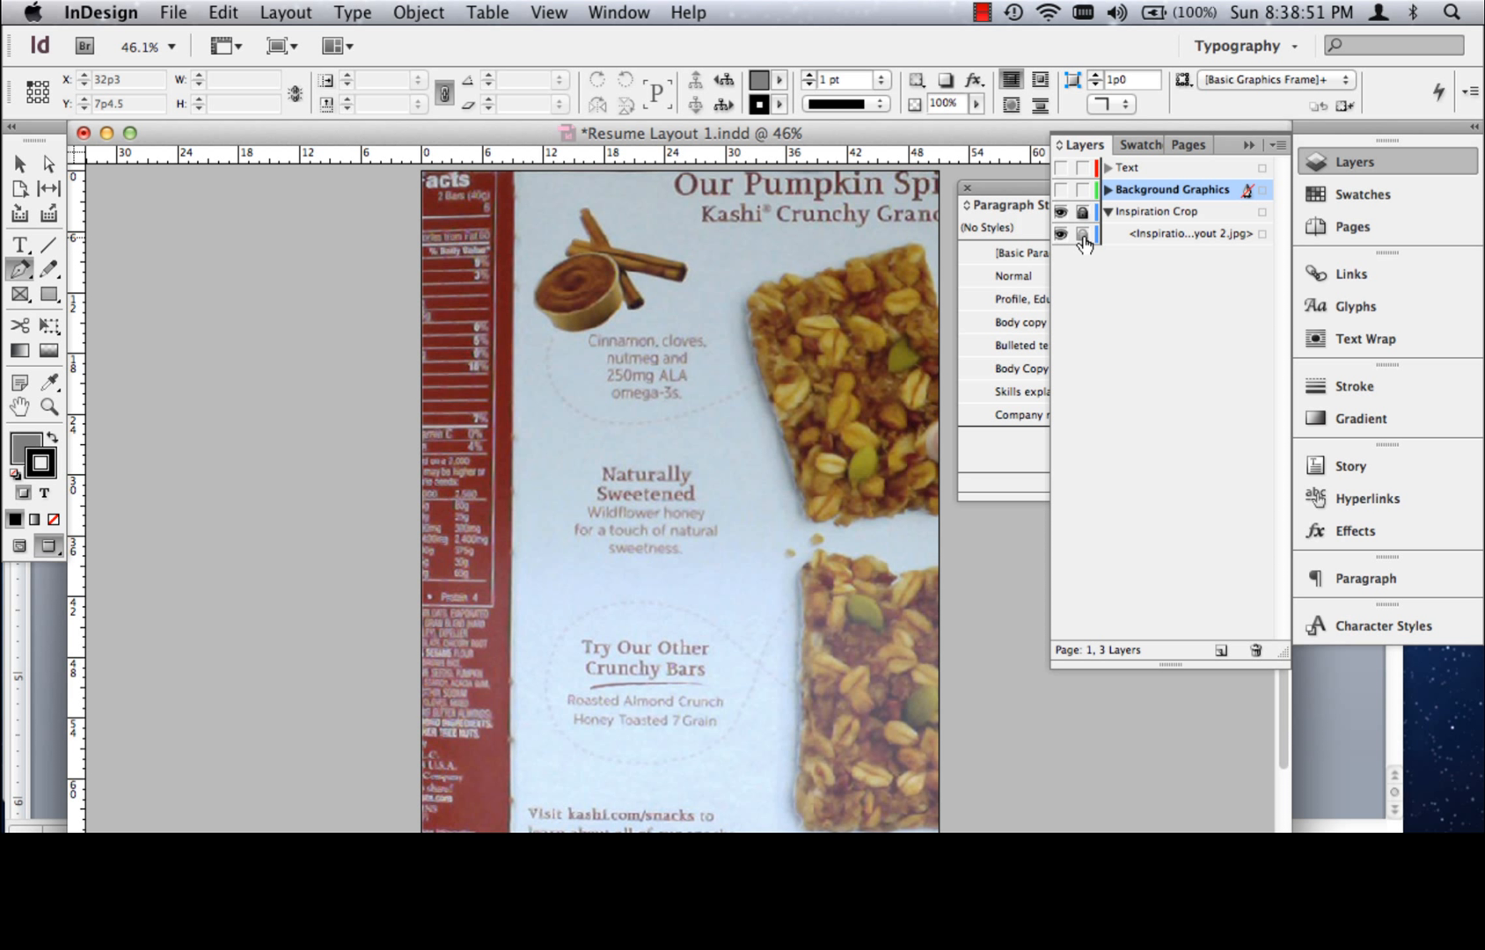
click(1061, 211)
click(1060, 167)
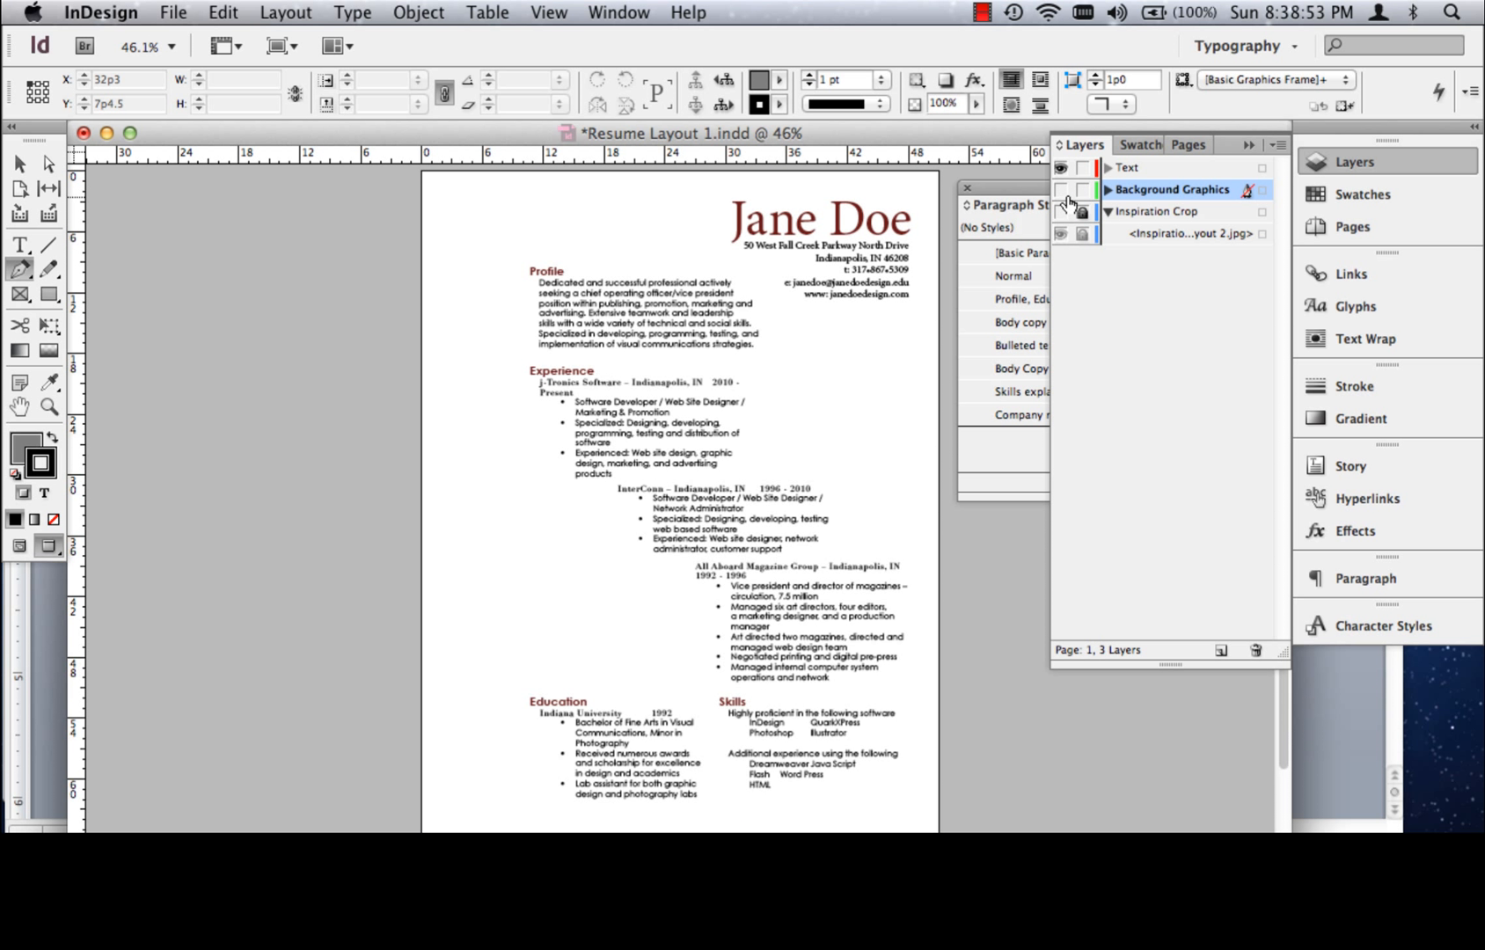
click(1061, 189)
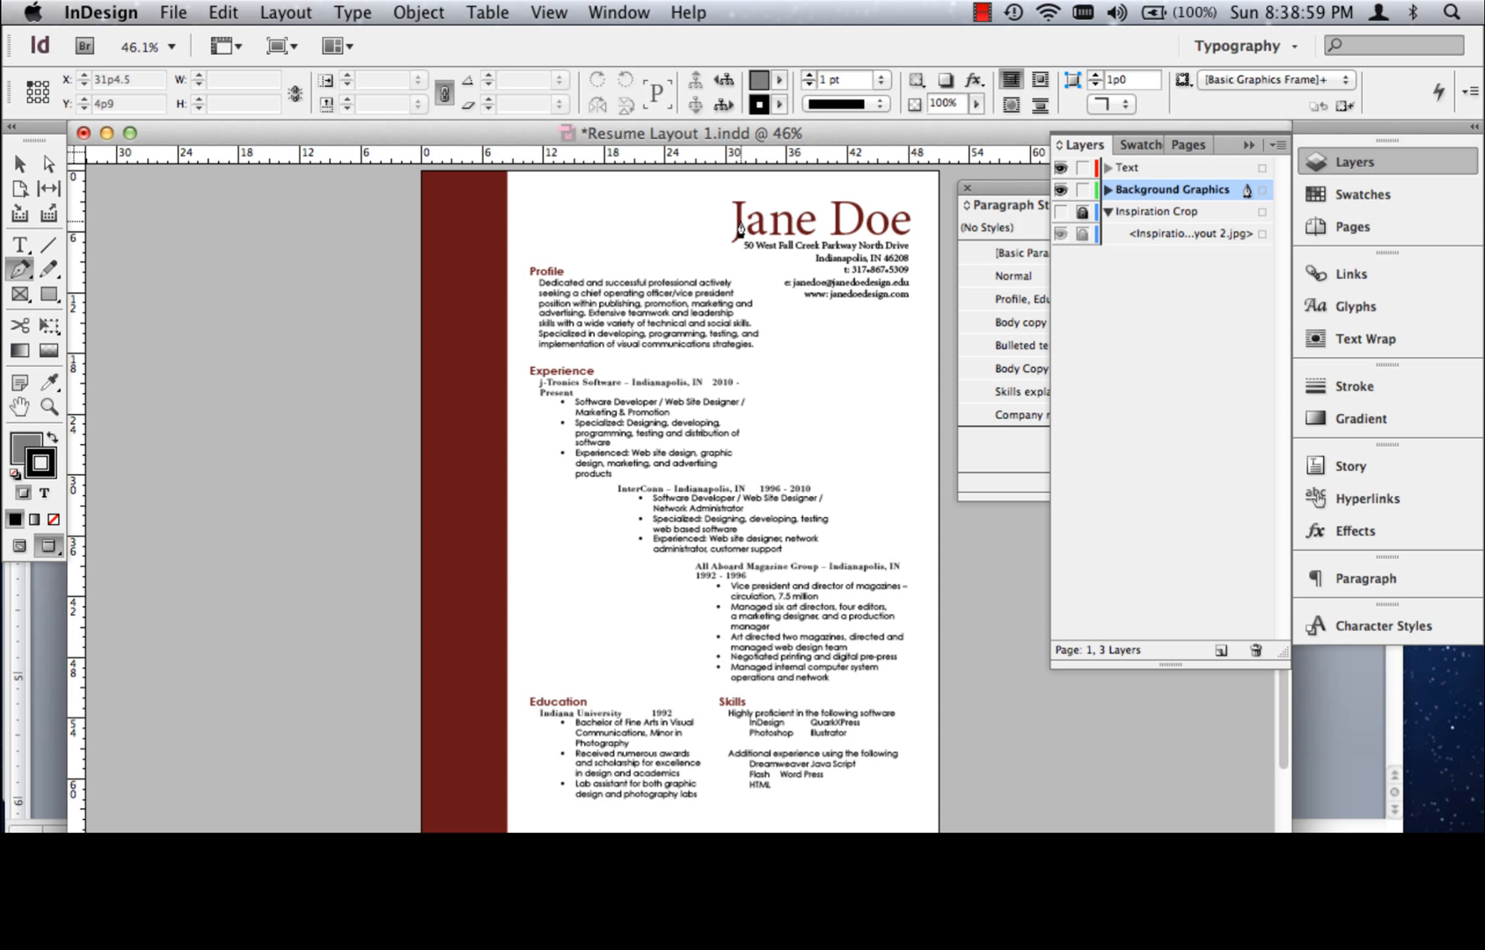
Set up the Pen tool with no fill and the dark red C=33 M=94 Y=88 K=49 swatch as stroke
click(49, 406)
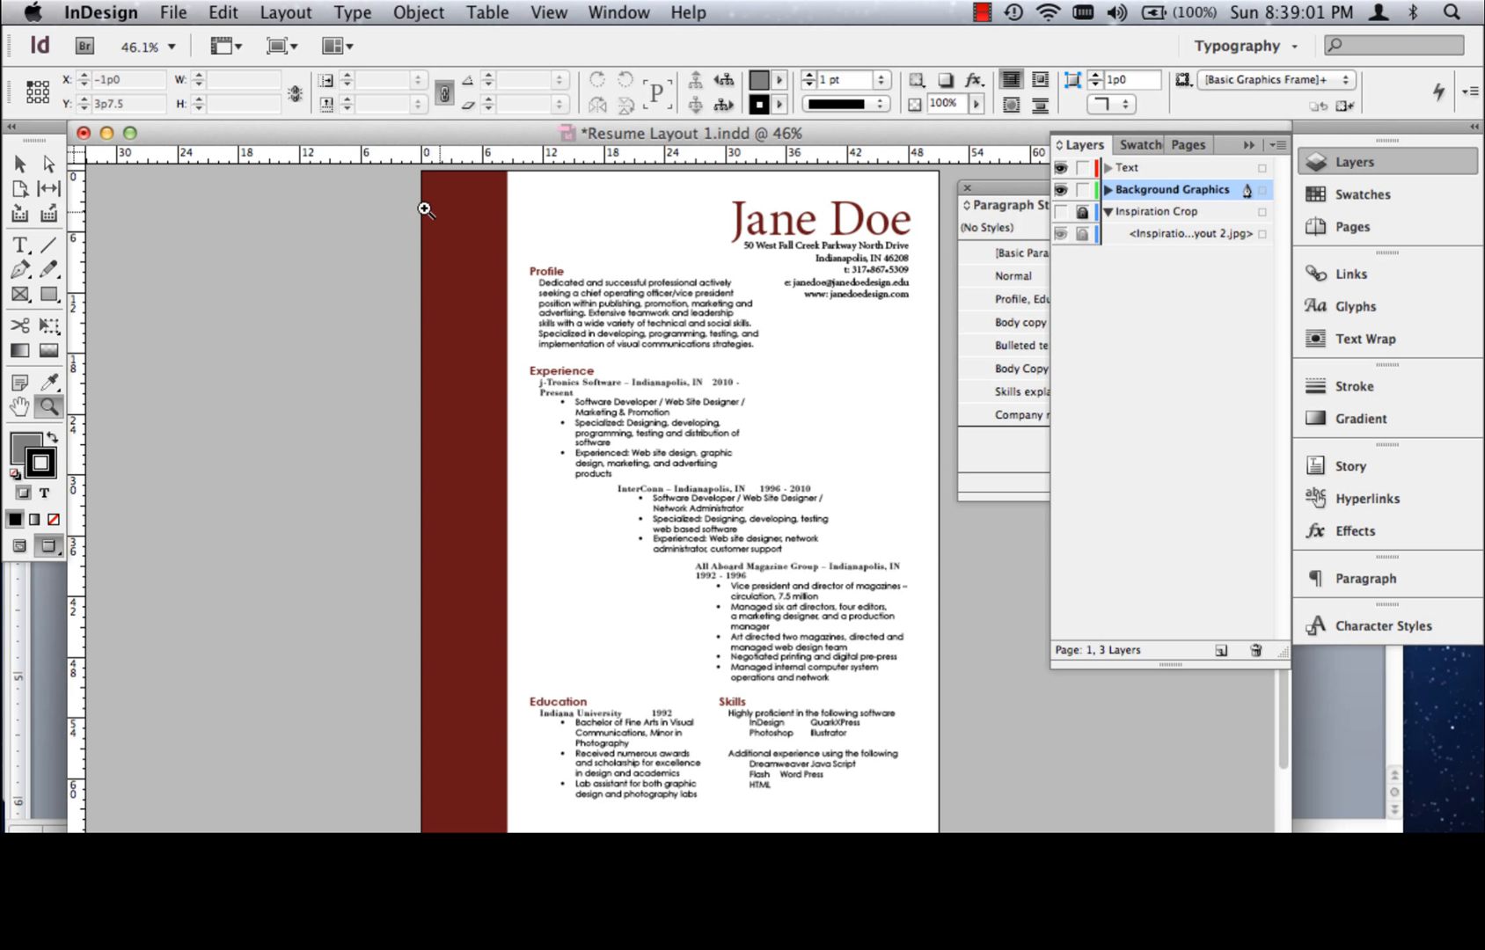
drag(401, 167, 928, 323)
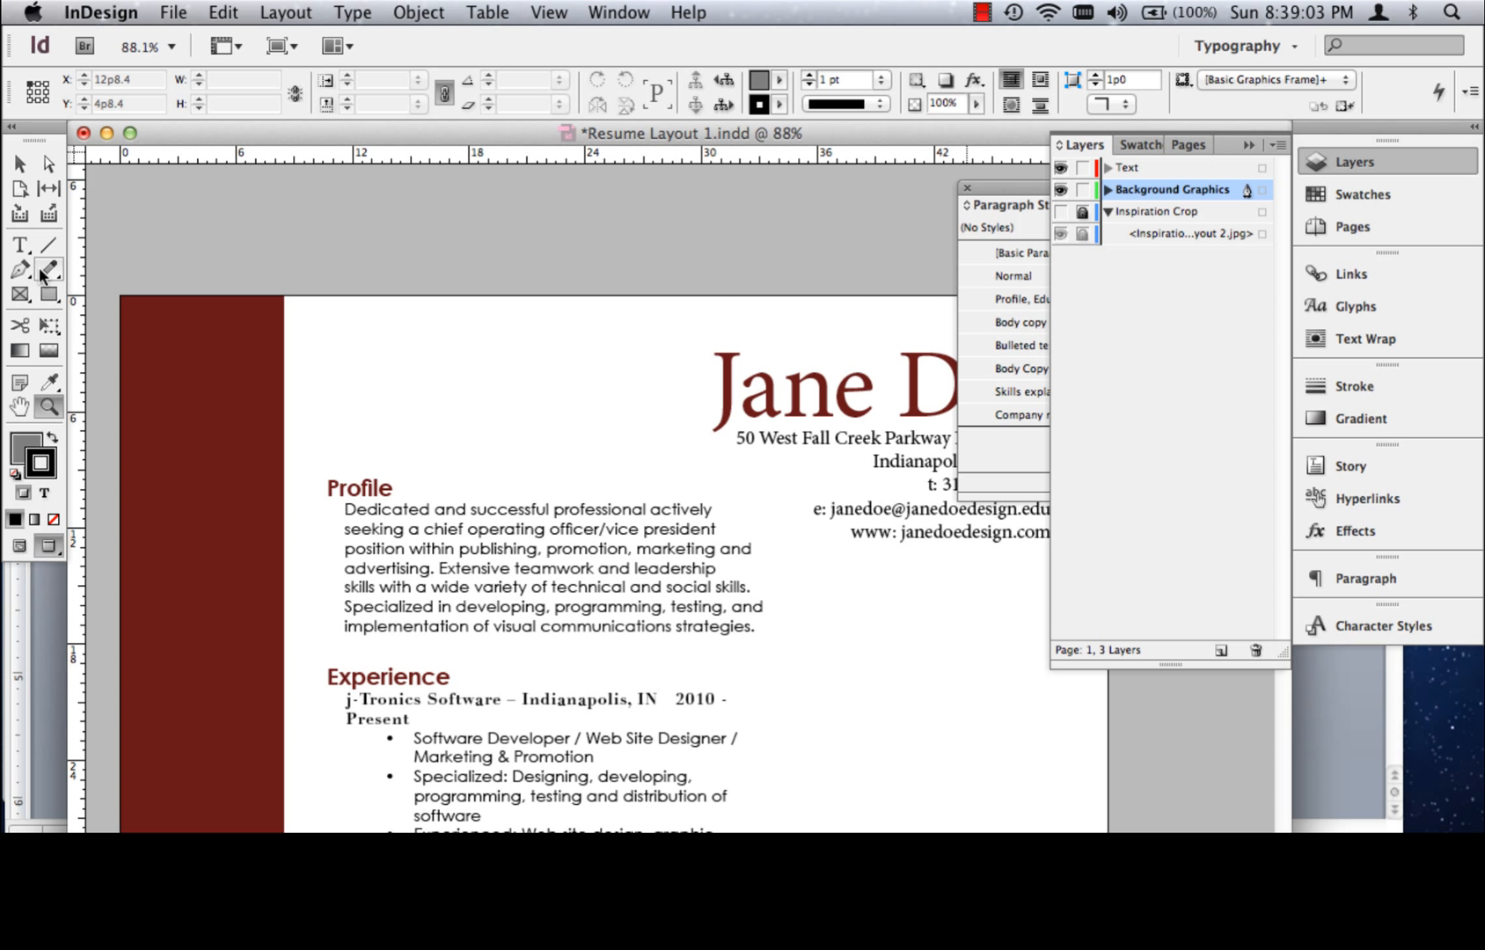
click(37, 272)
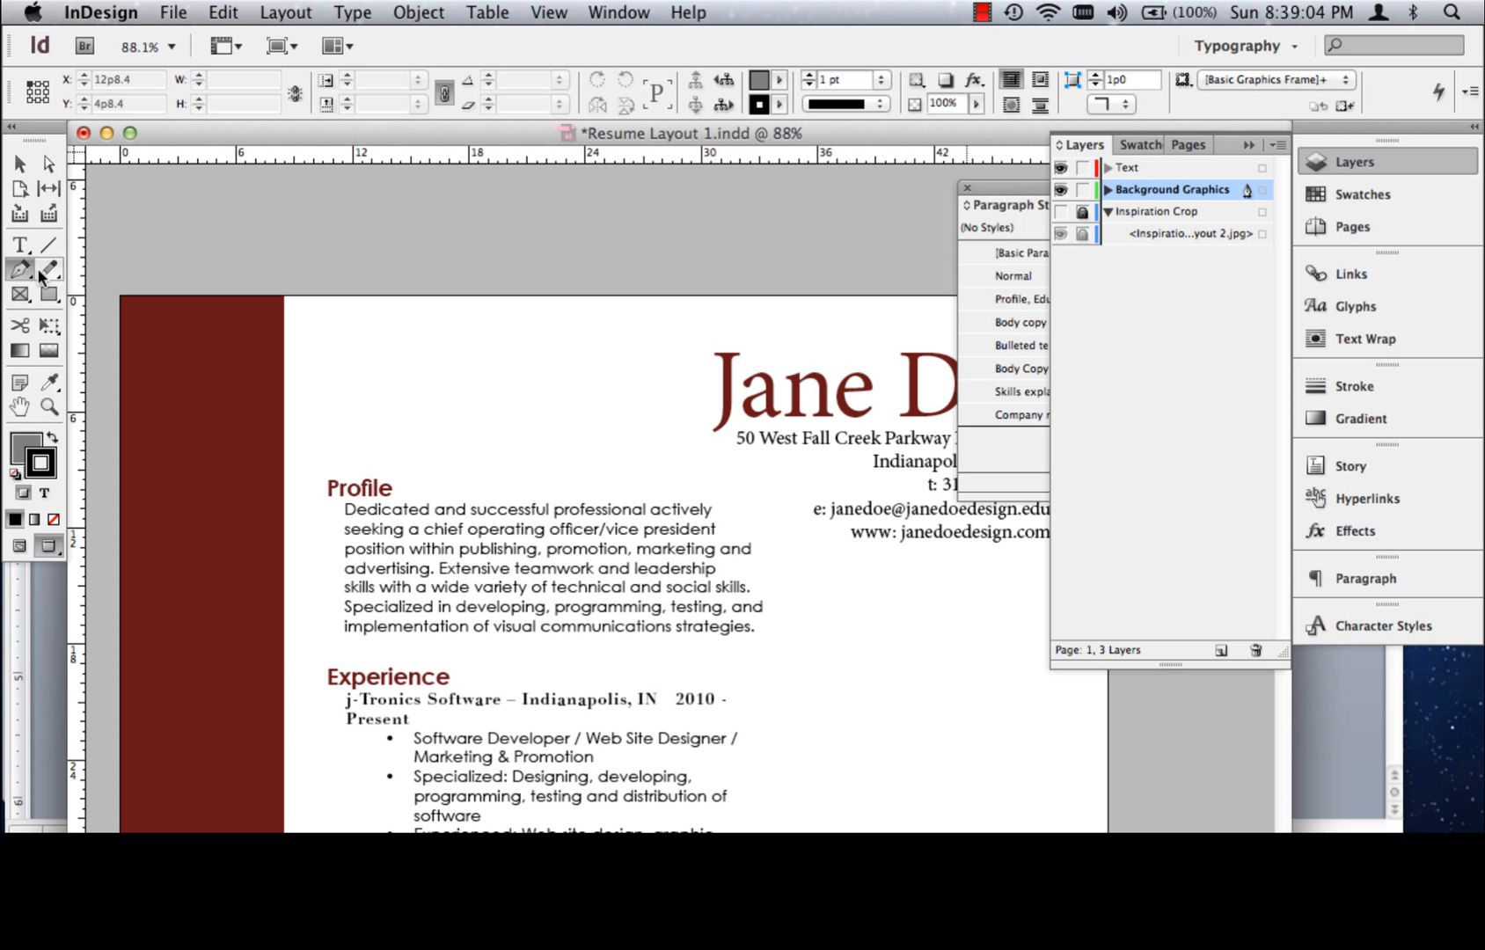
click(22, 451)
click(53, 519)
click(41, 462)
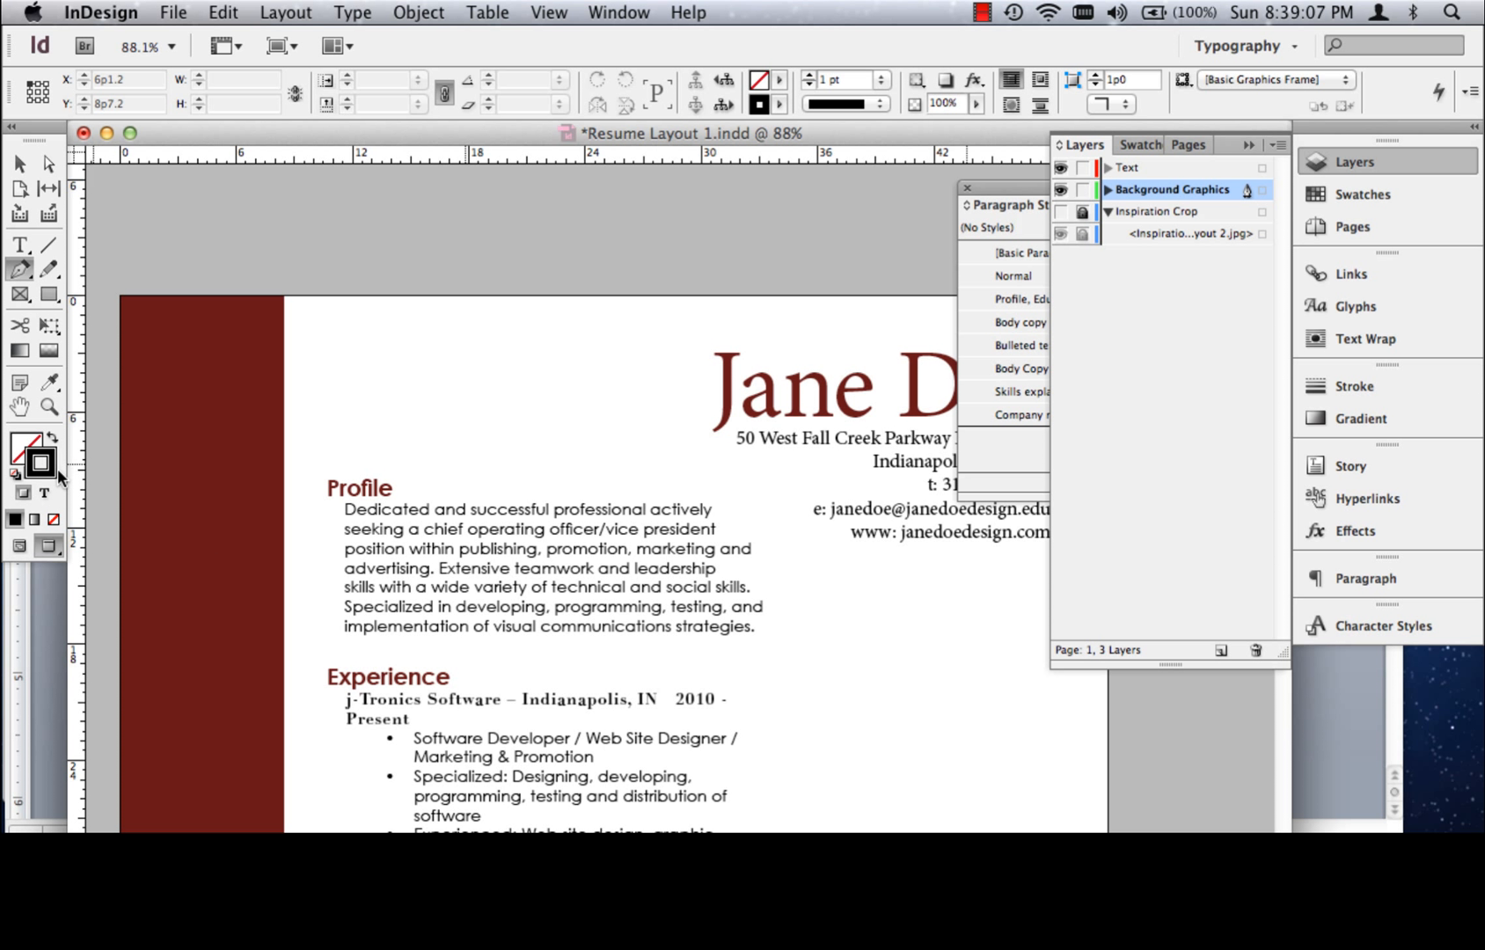
click(1355, 195)
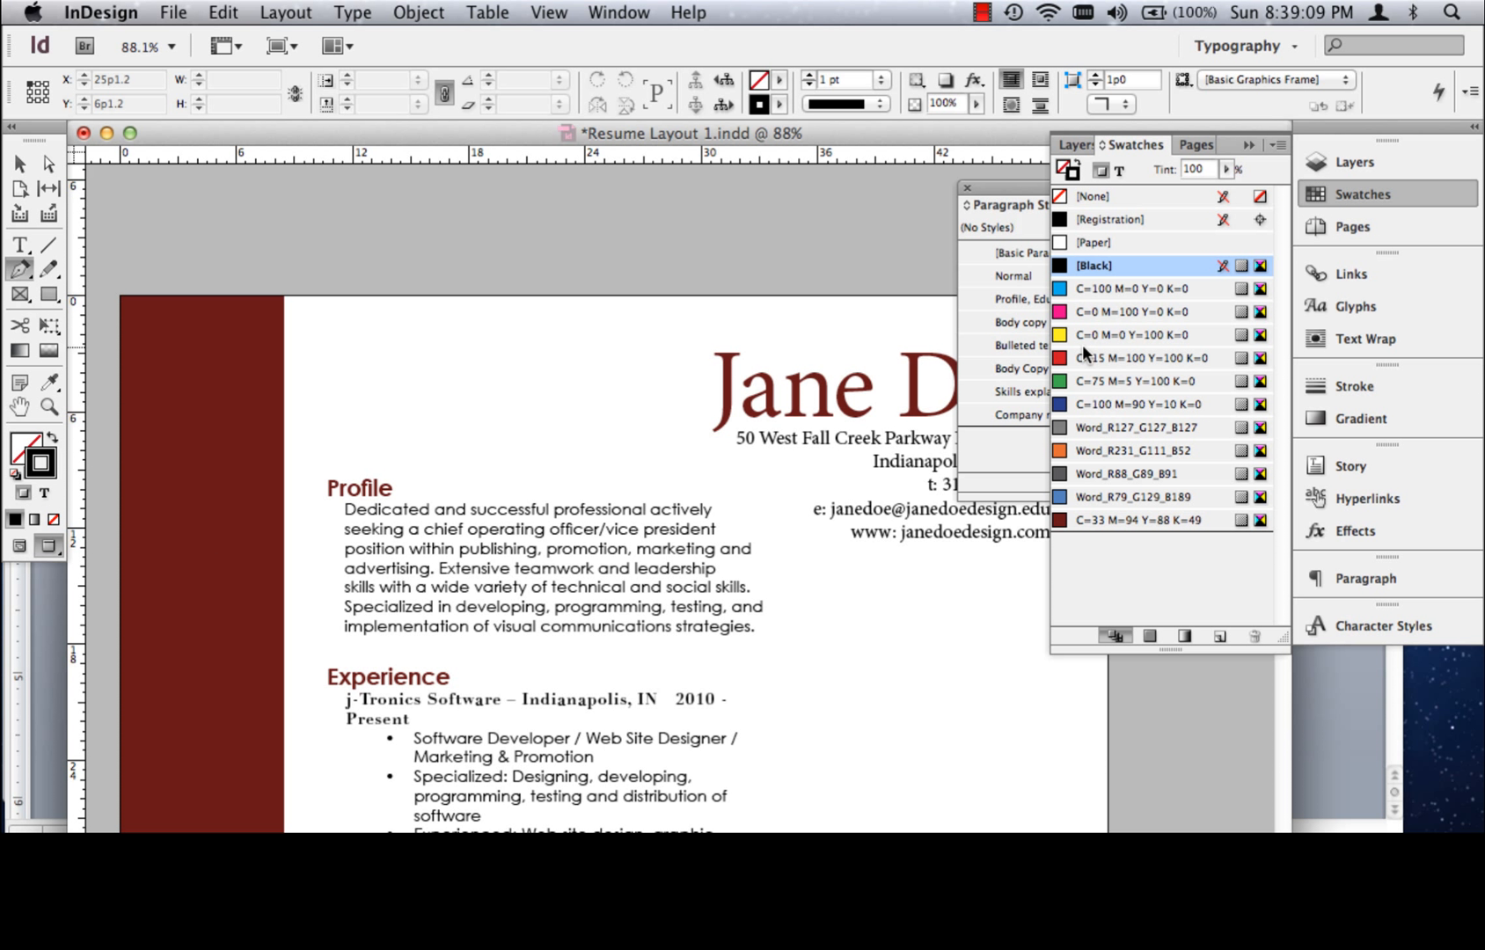
click(1097, 521)
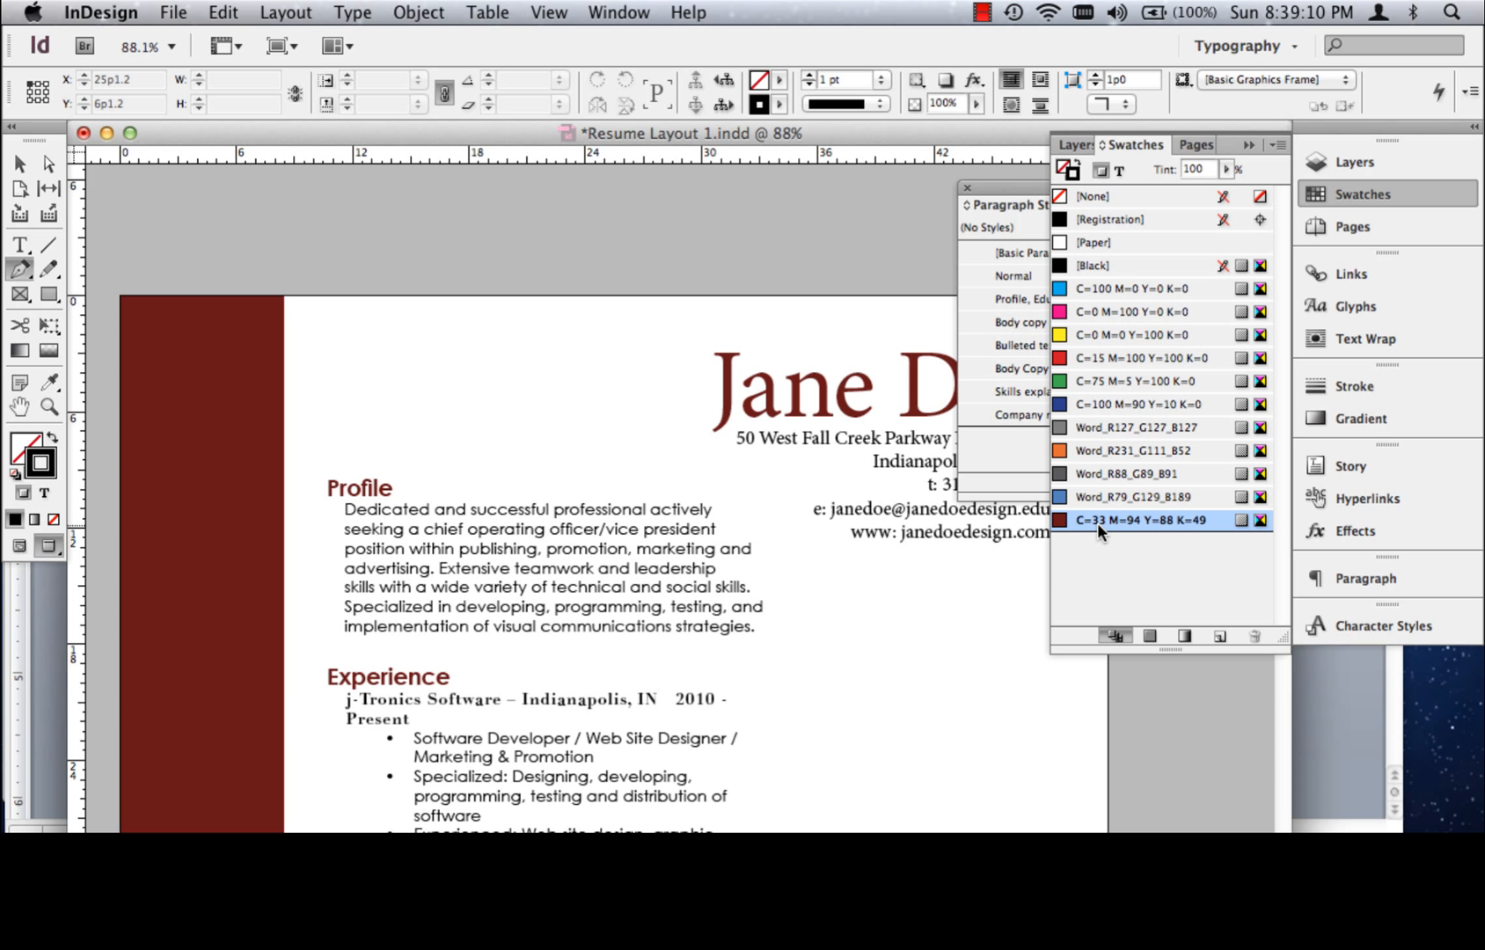
click(1248, 146)
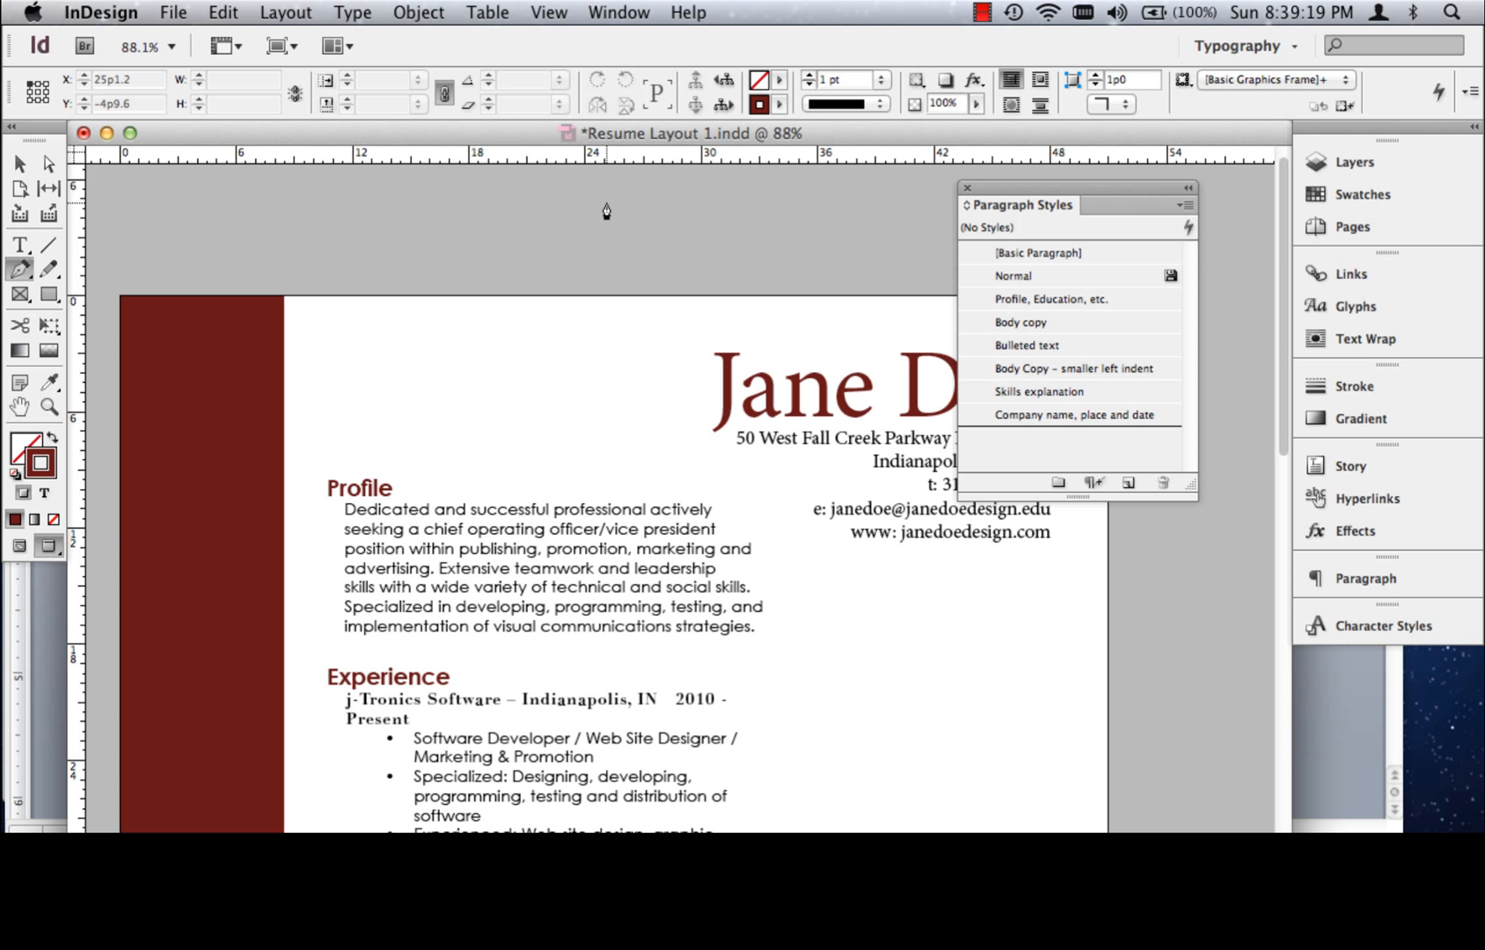
Place a horizontal guide at 6p2.4 along the name heading and start a Pen path at the tail of its first letter
key(w)
drag(755, 147, 870, 415)
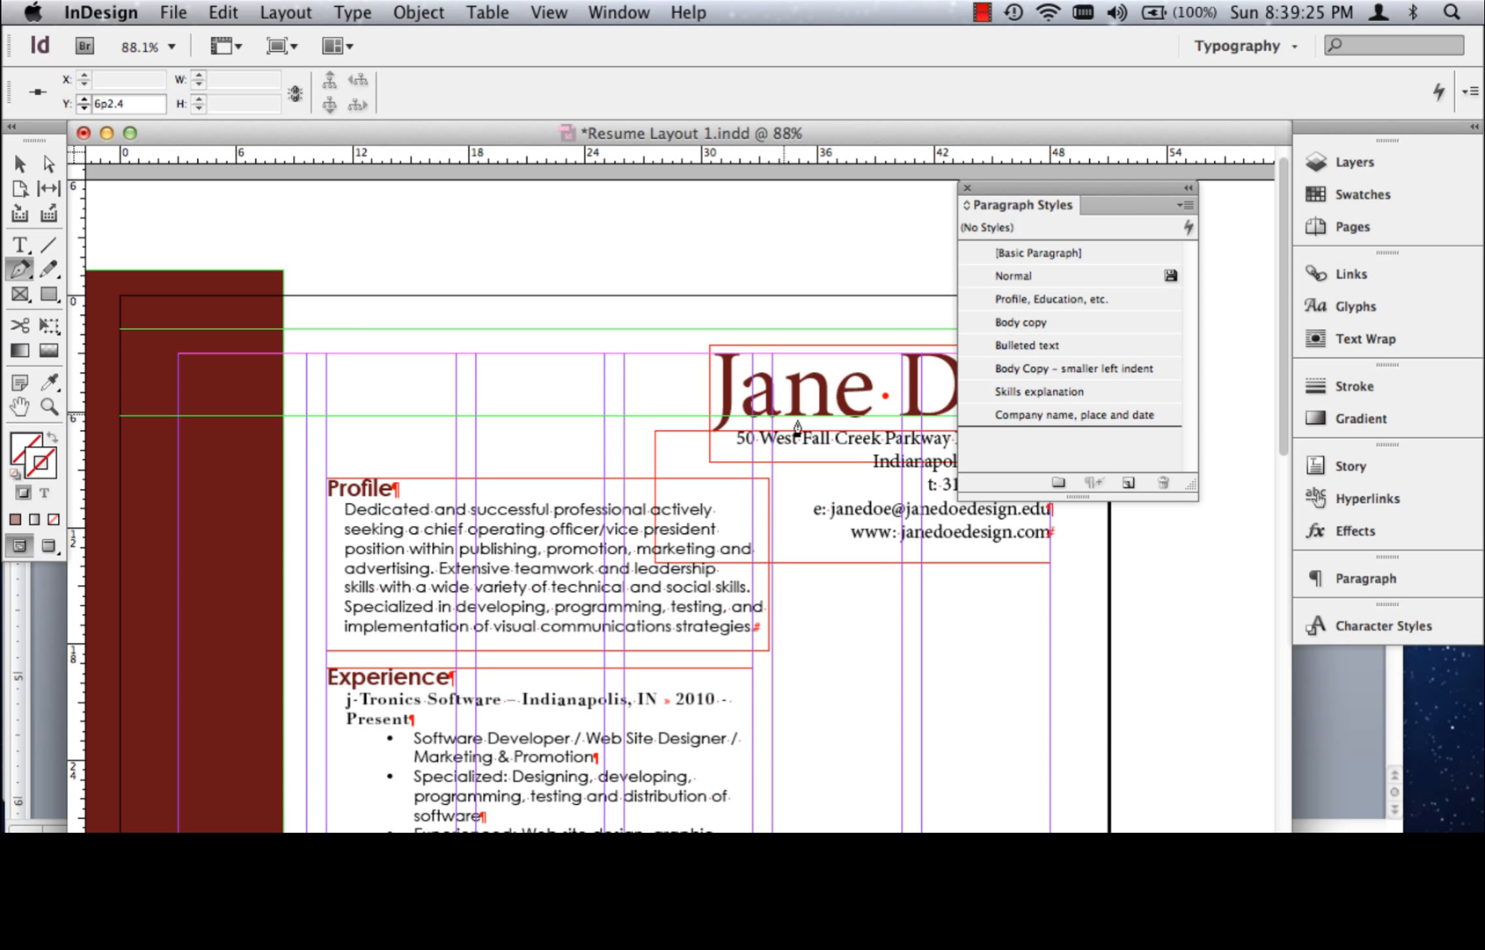
click(726, 418)
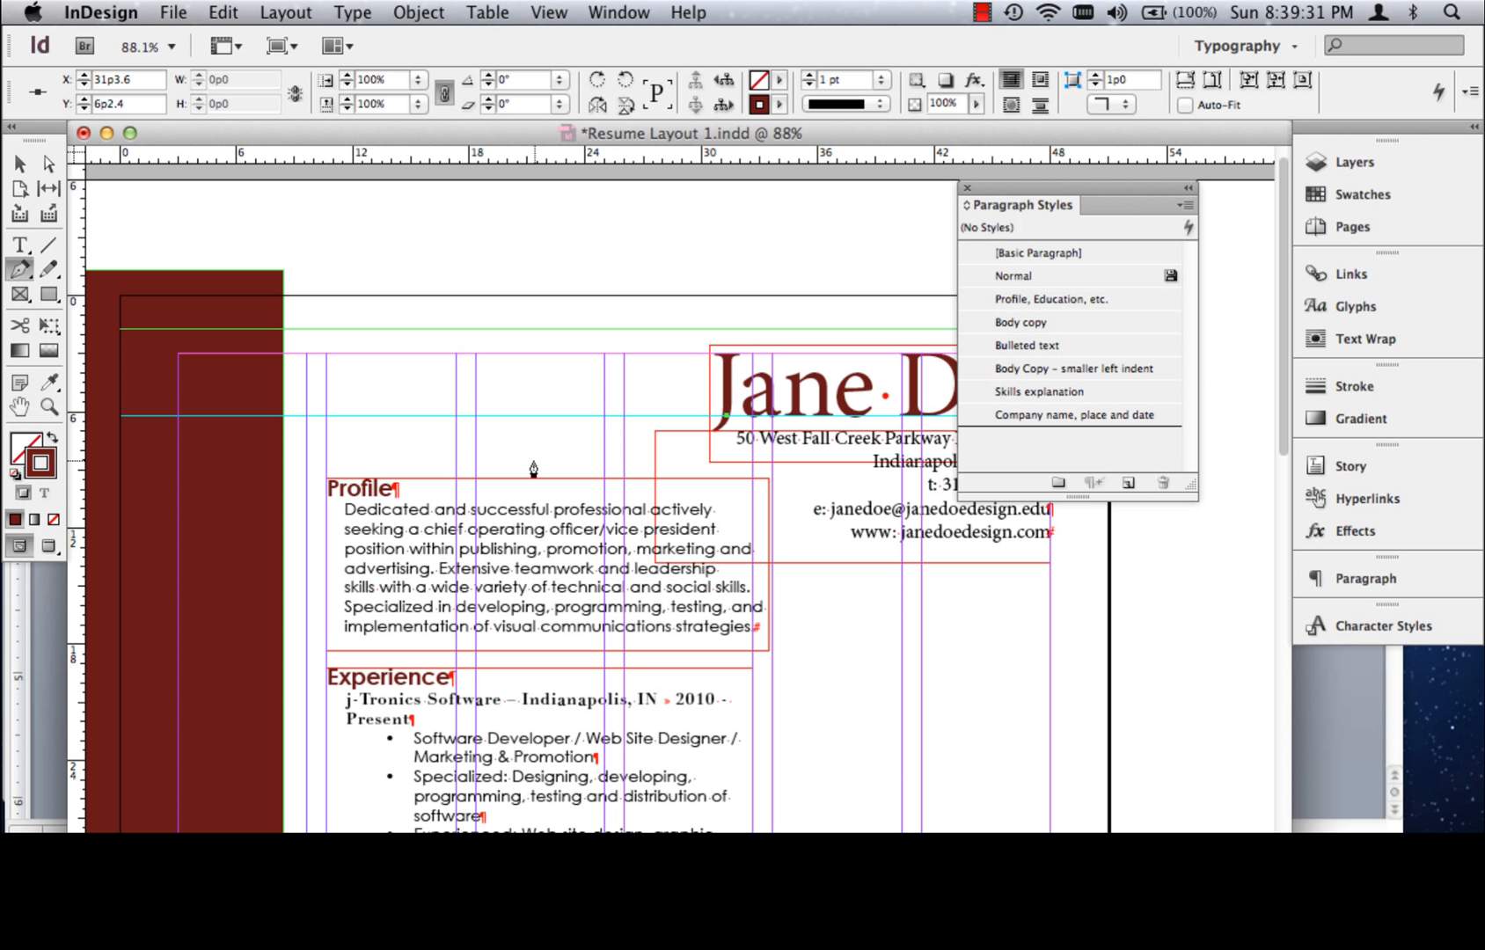
key(w)
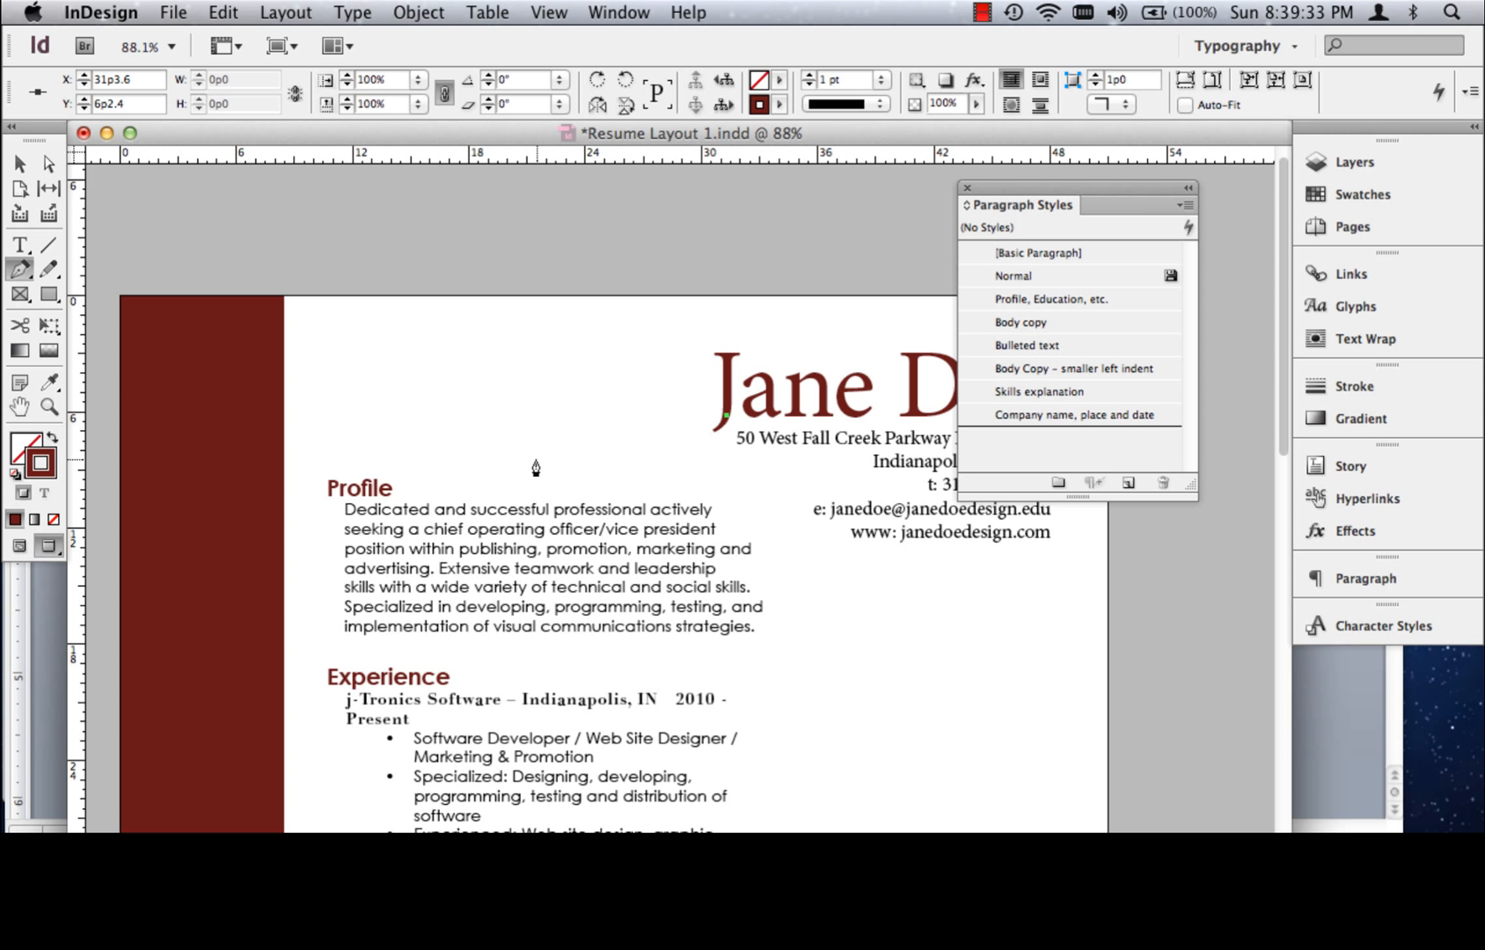
key(super+0)
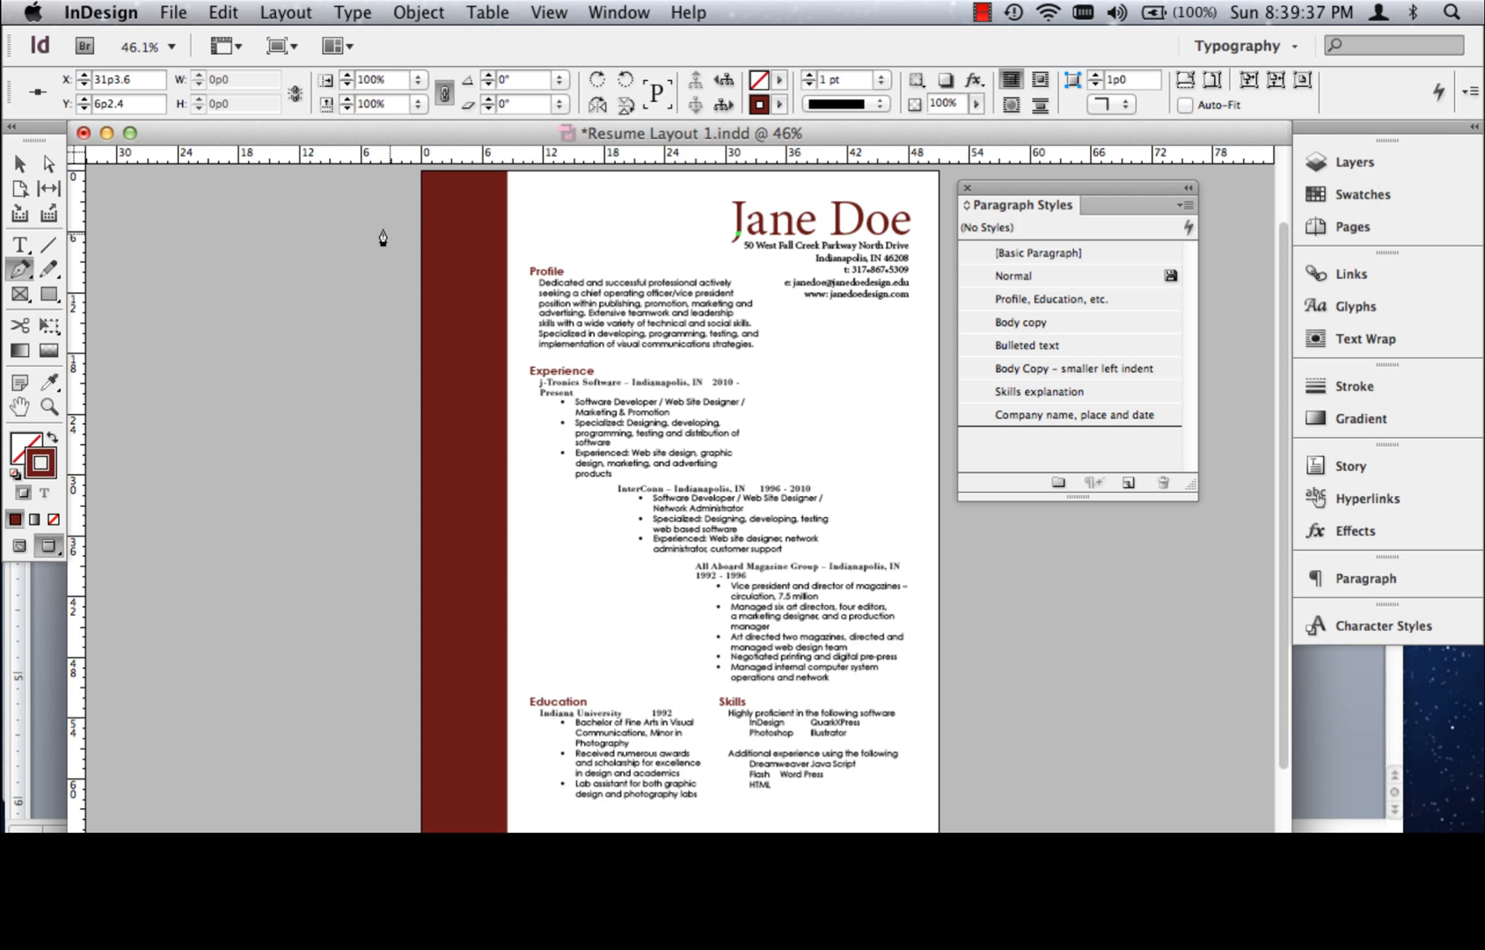
Overlay the Inspiration Crop layer on the resume to examine the reference photo's dotted curves, and hide it again
click(1330, 167)
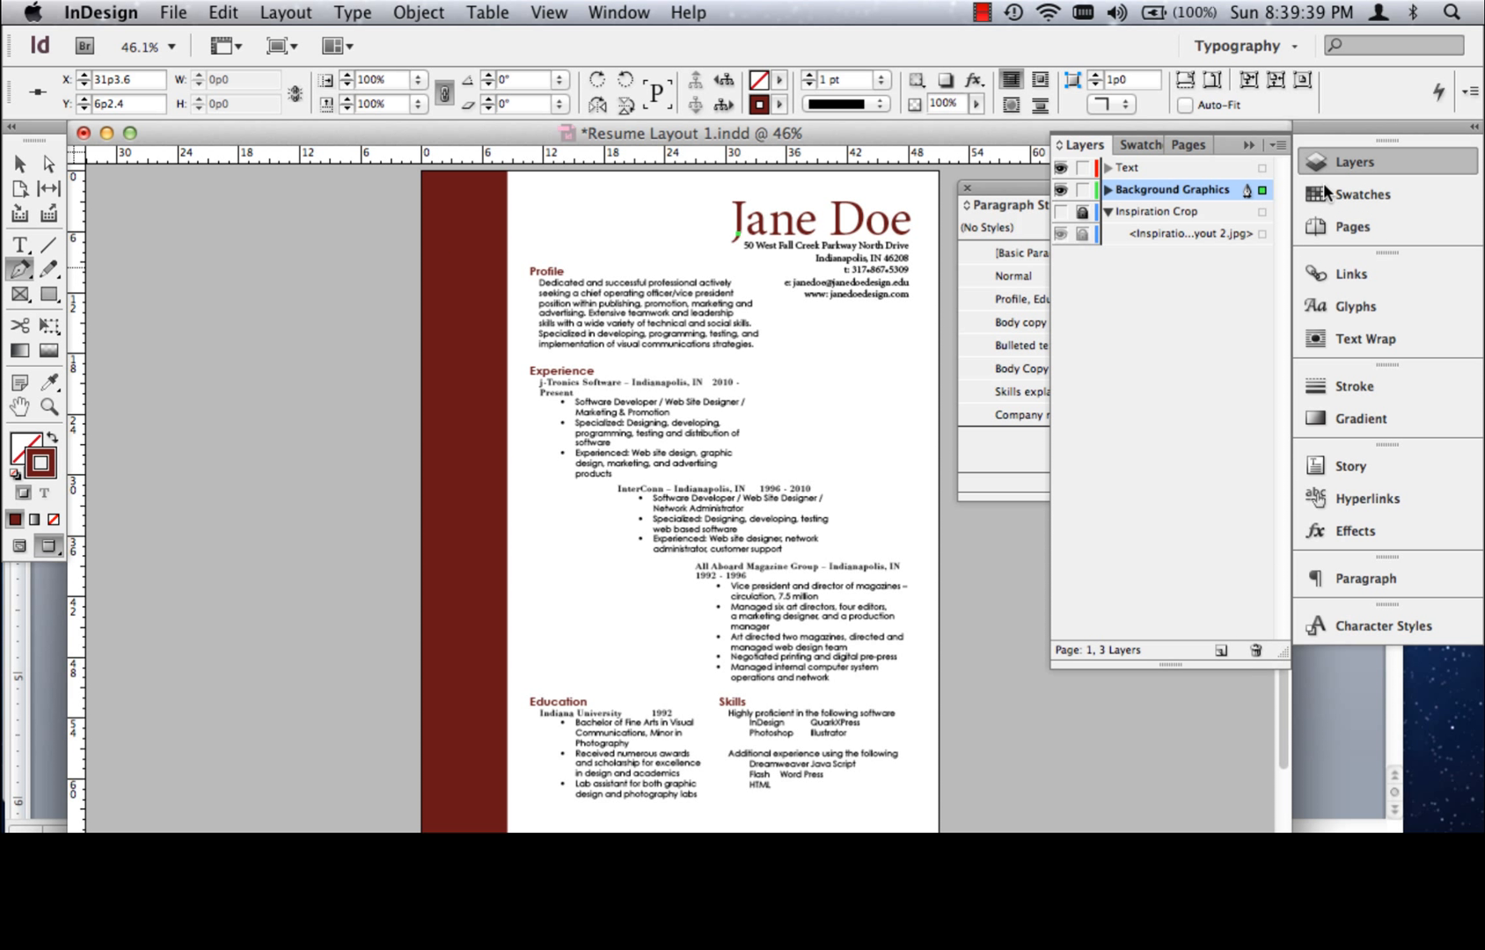
click(1061, 212)
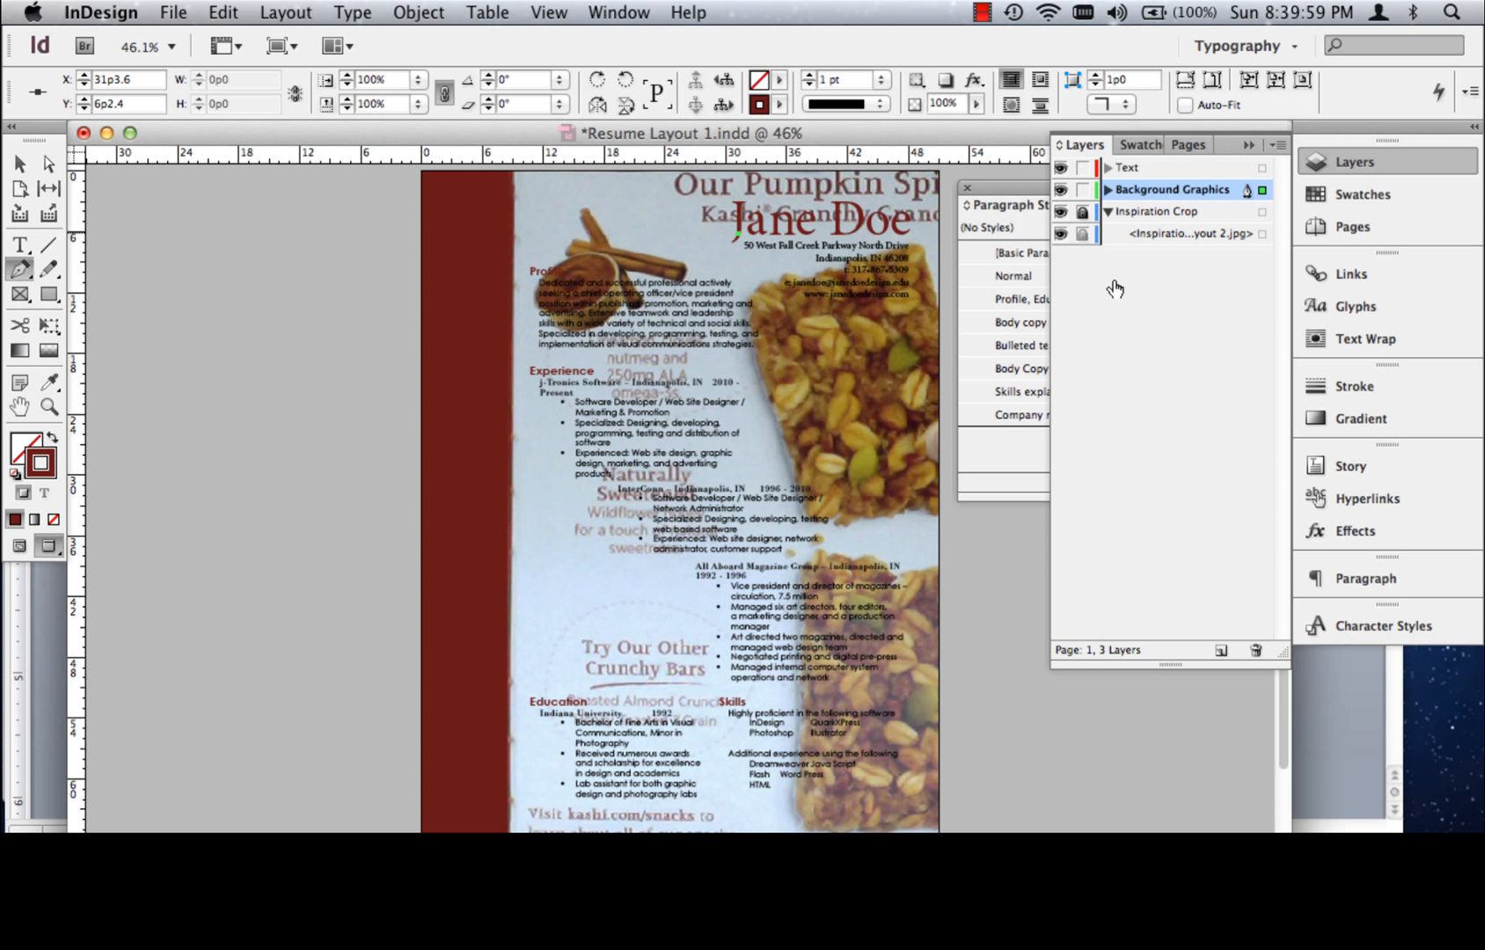
click(1061, 212)
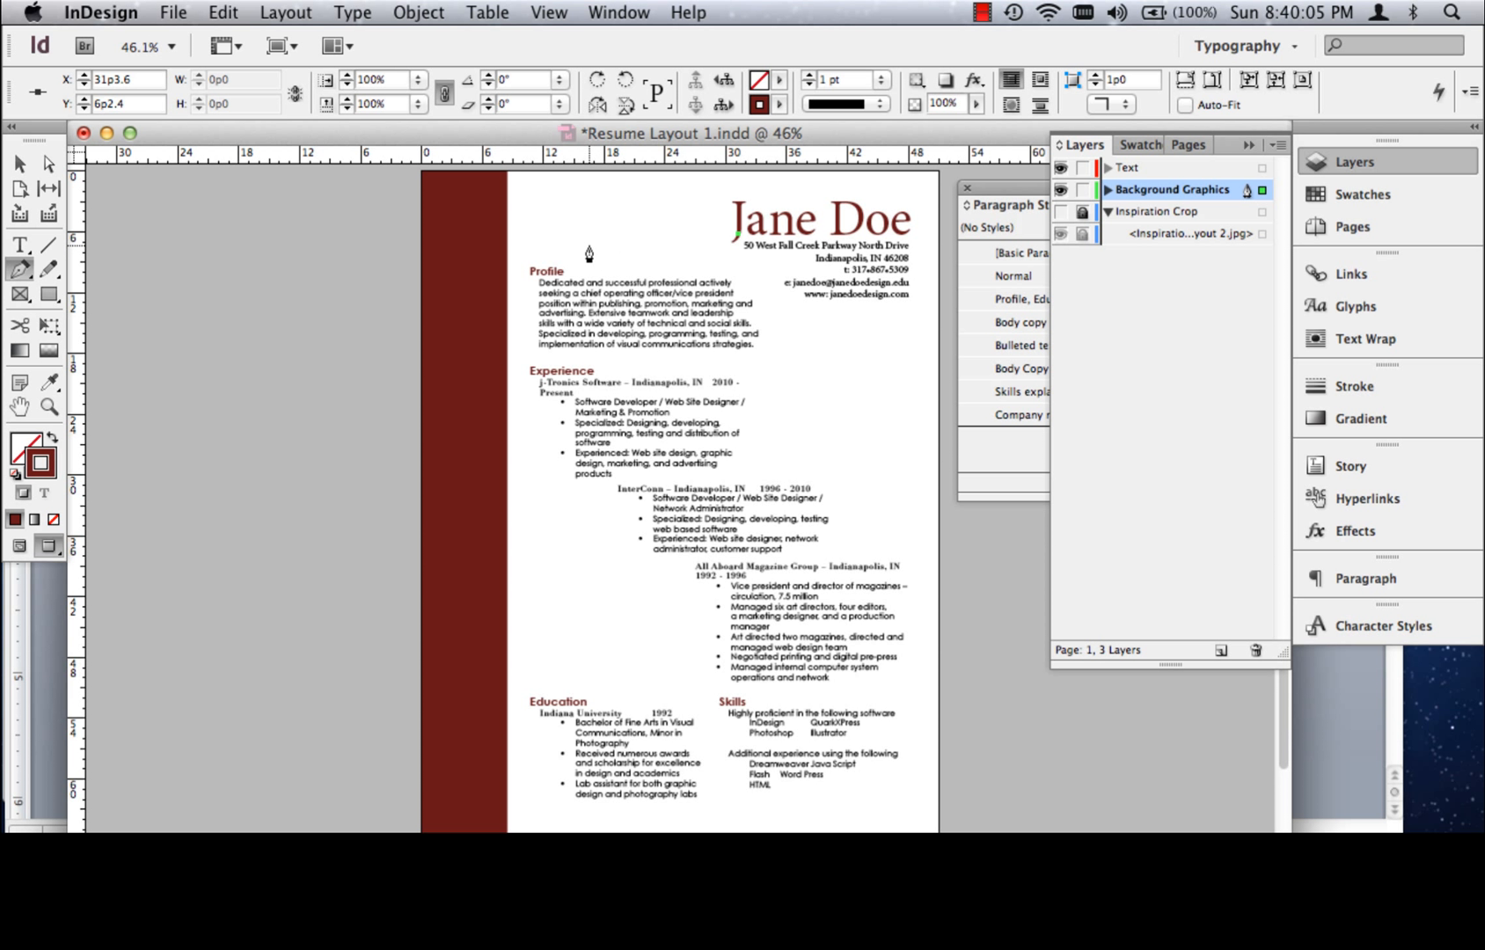
Draw the path as a smooth curve over and around the Profile section, passing above Experience toward the page's right side
drag(583, 239, 528, 266)
drag(521, 369, 538, 404)
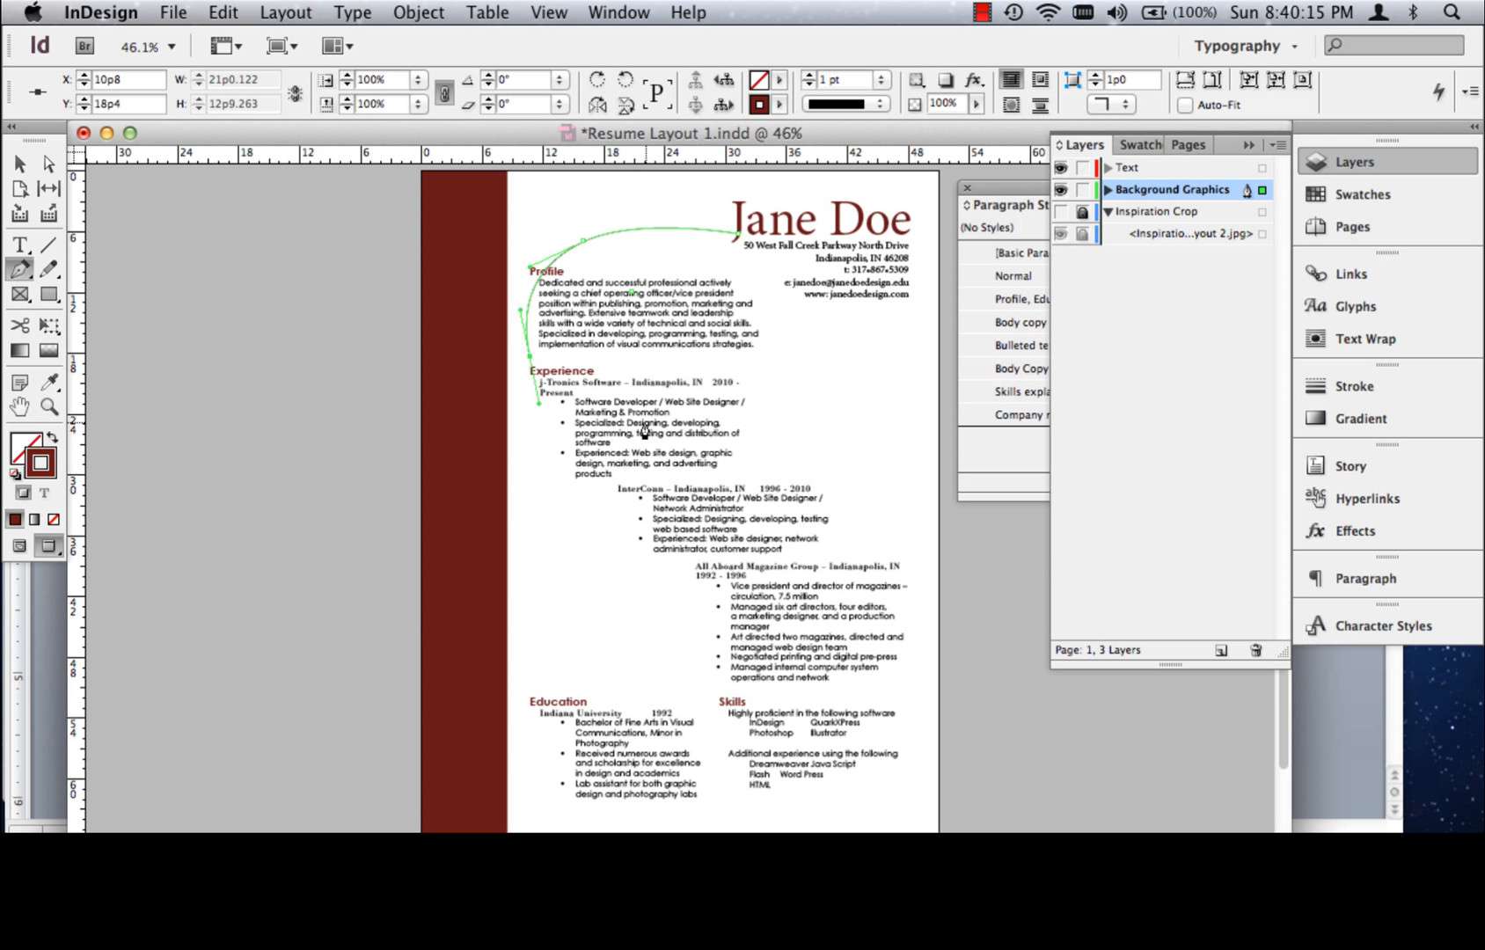
key(super+z)
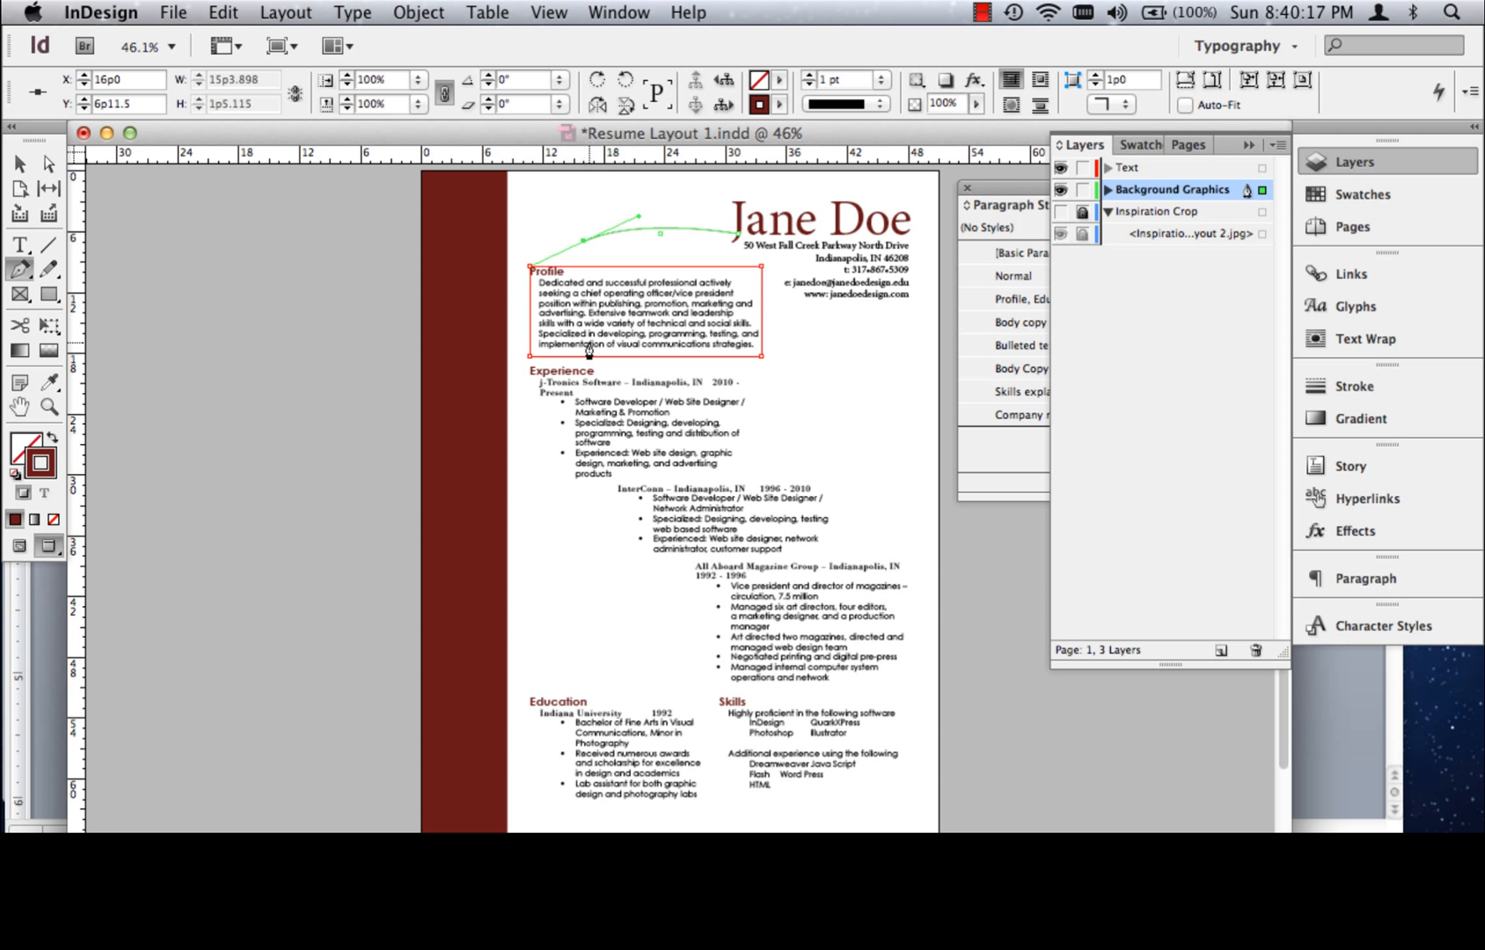
drag(523, 325, 655, 370)
drag(827, 372, 859, 402)
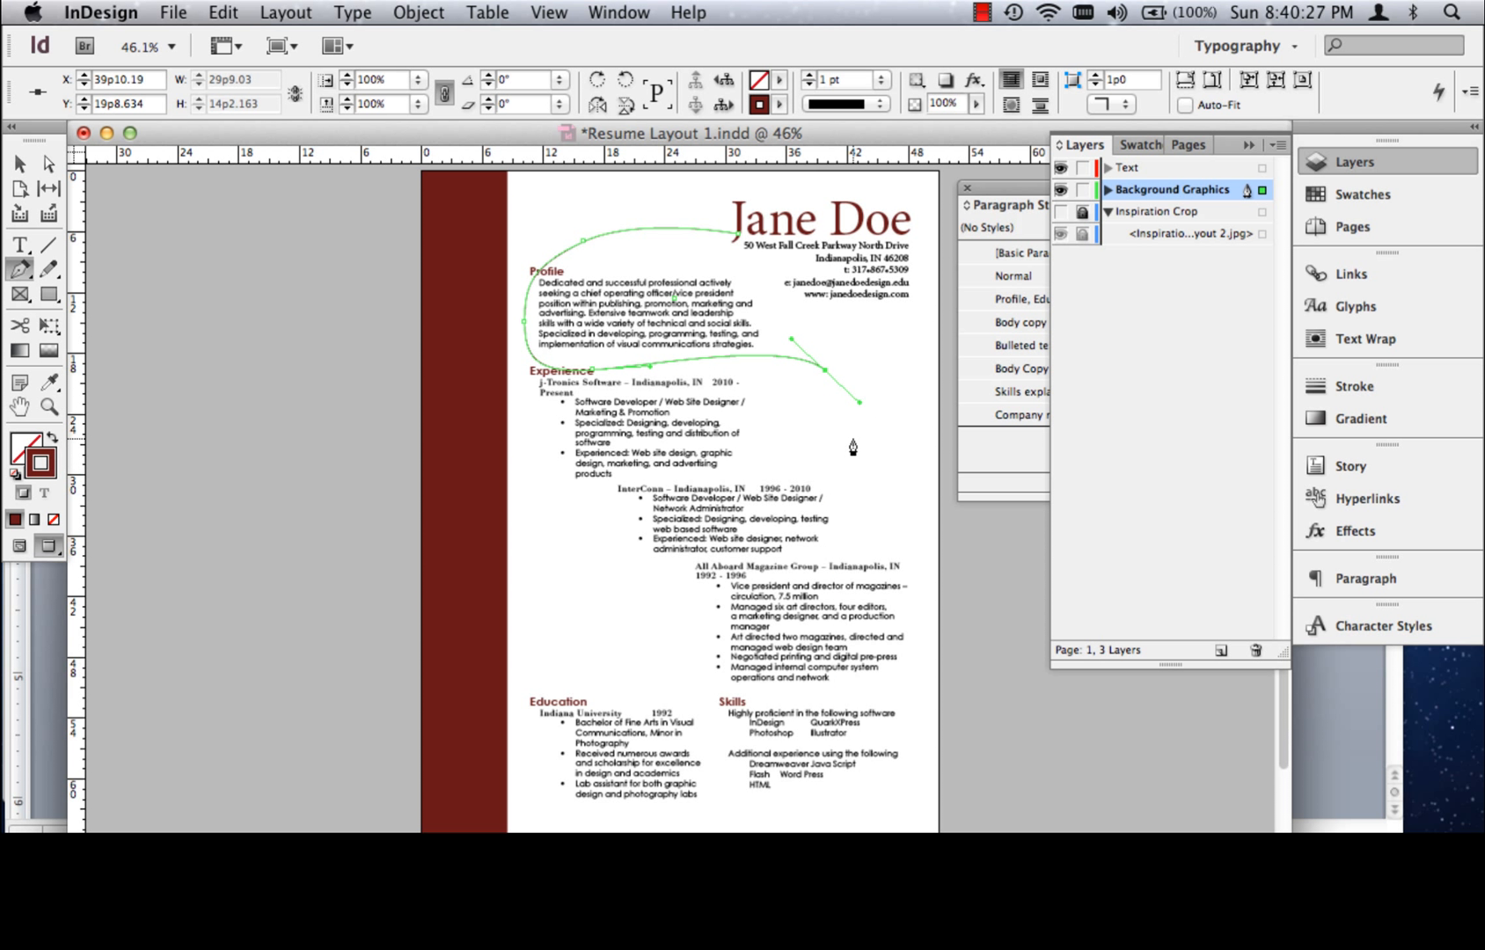
drag(850, 526, 806, 559)
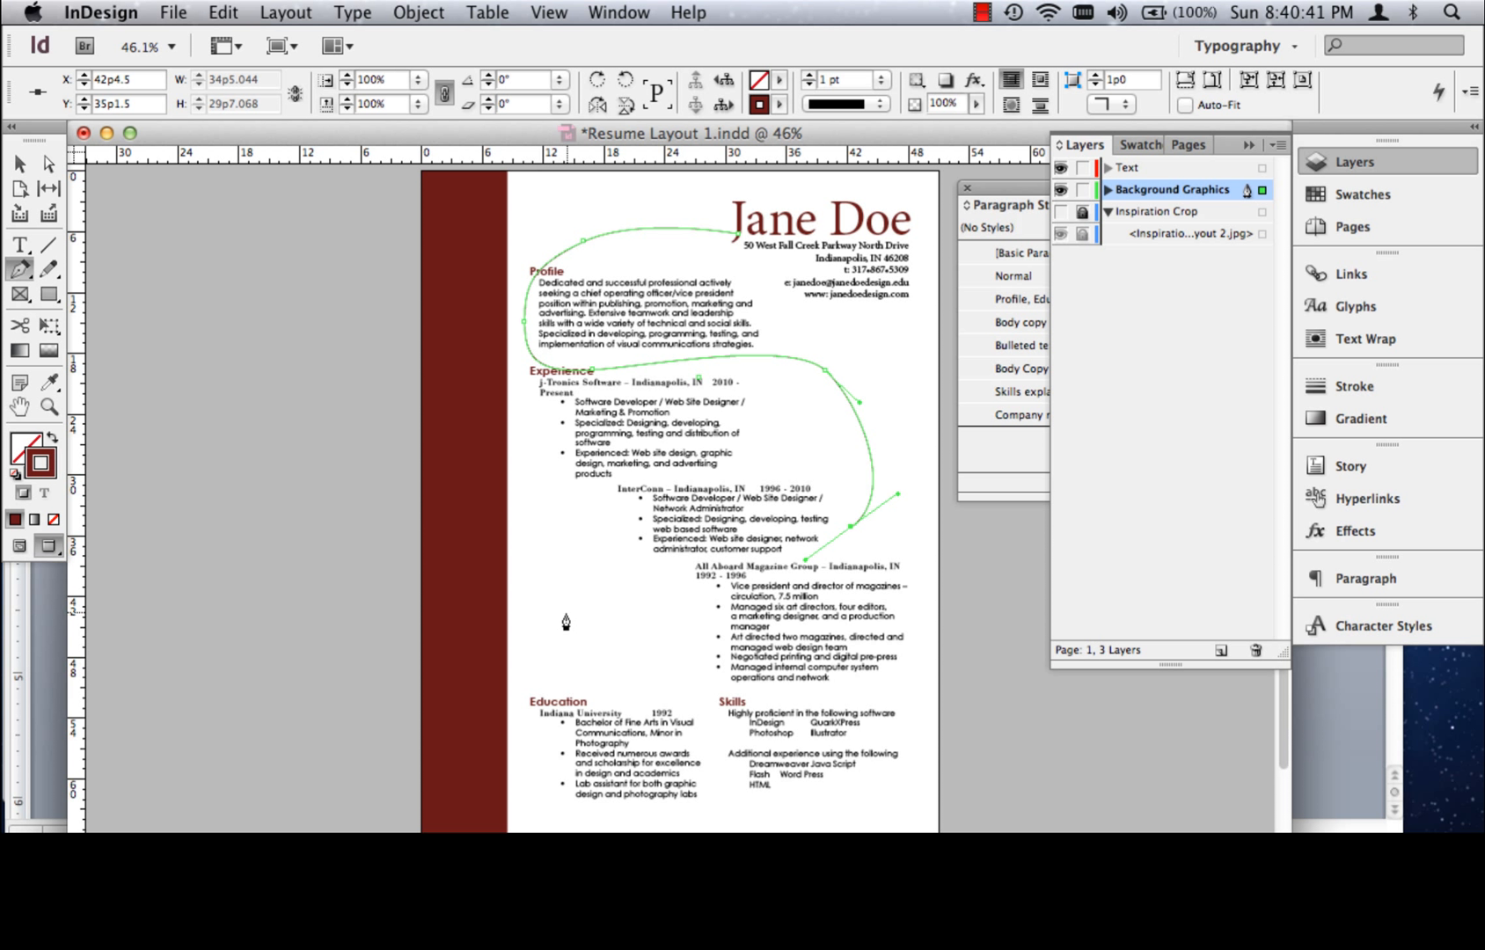
drag(552, 622, 520, 688)
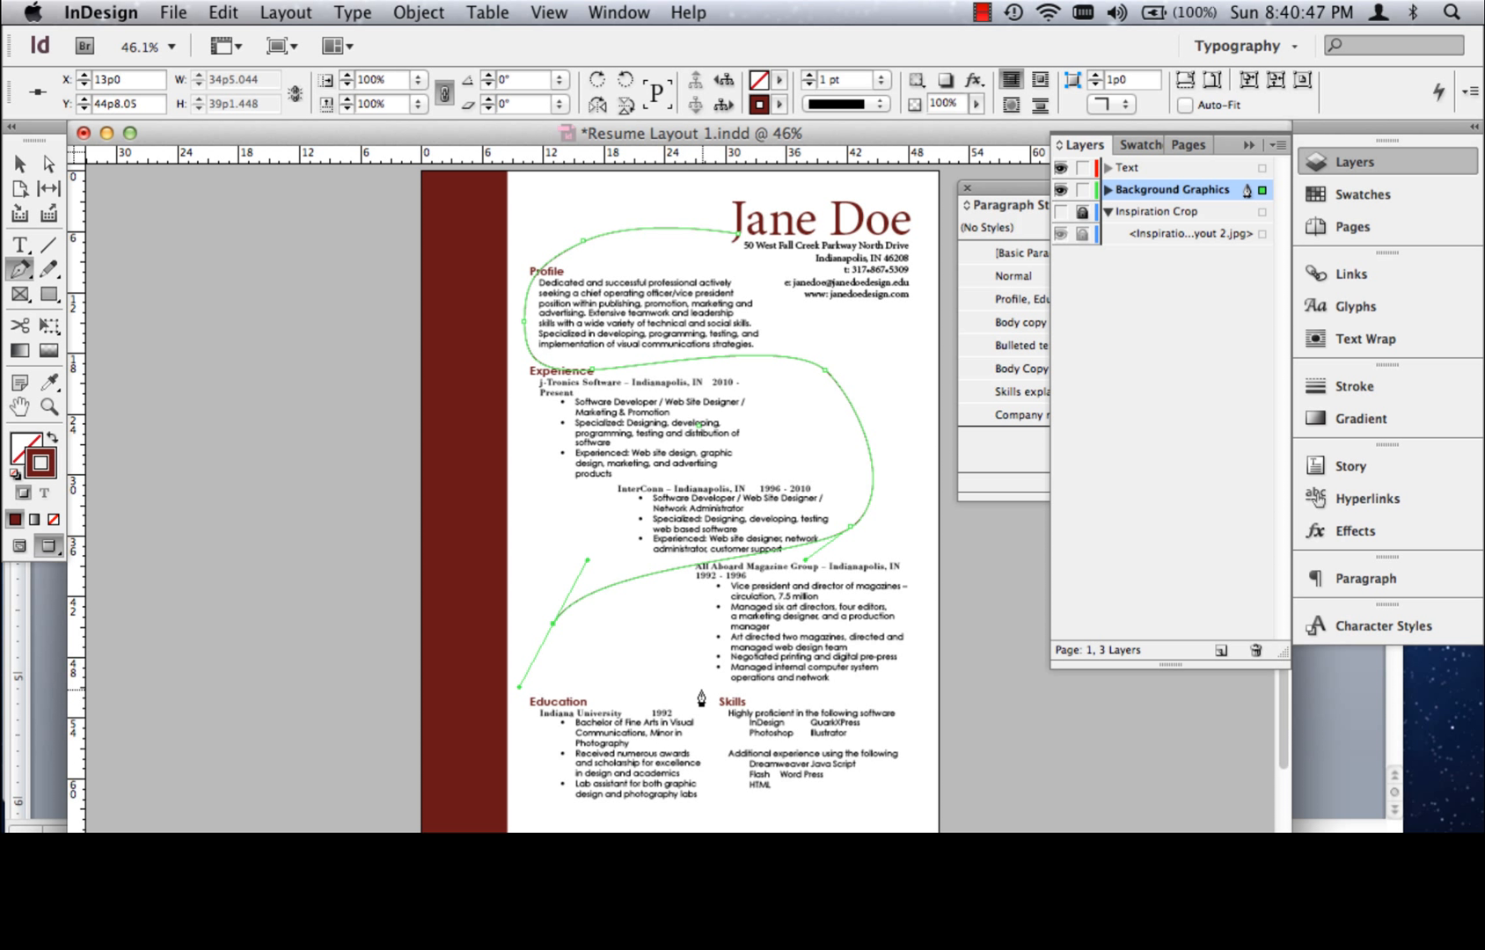
key(super+z)
drag(659, 709, 520, 728)
key(super+z)
key(super+z)
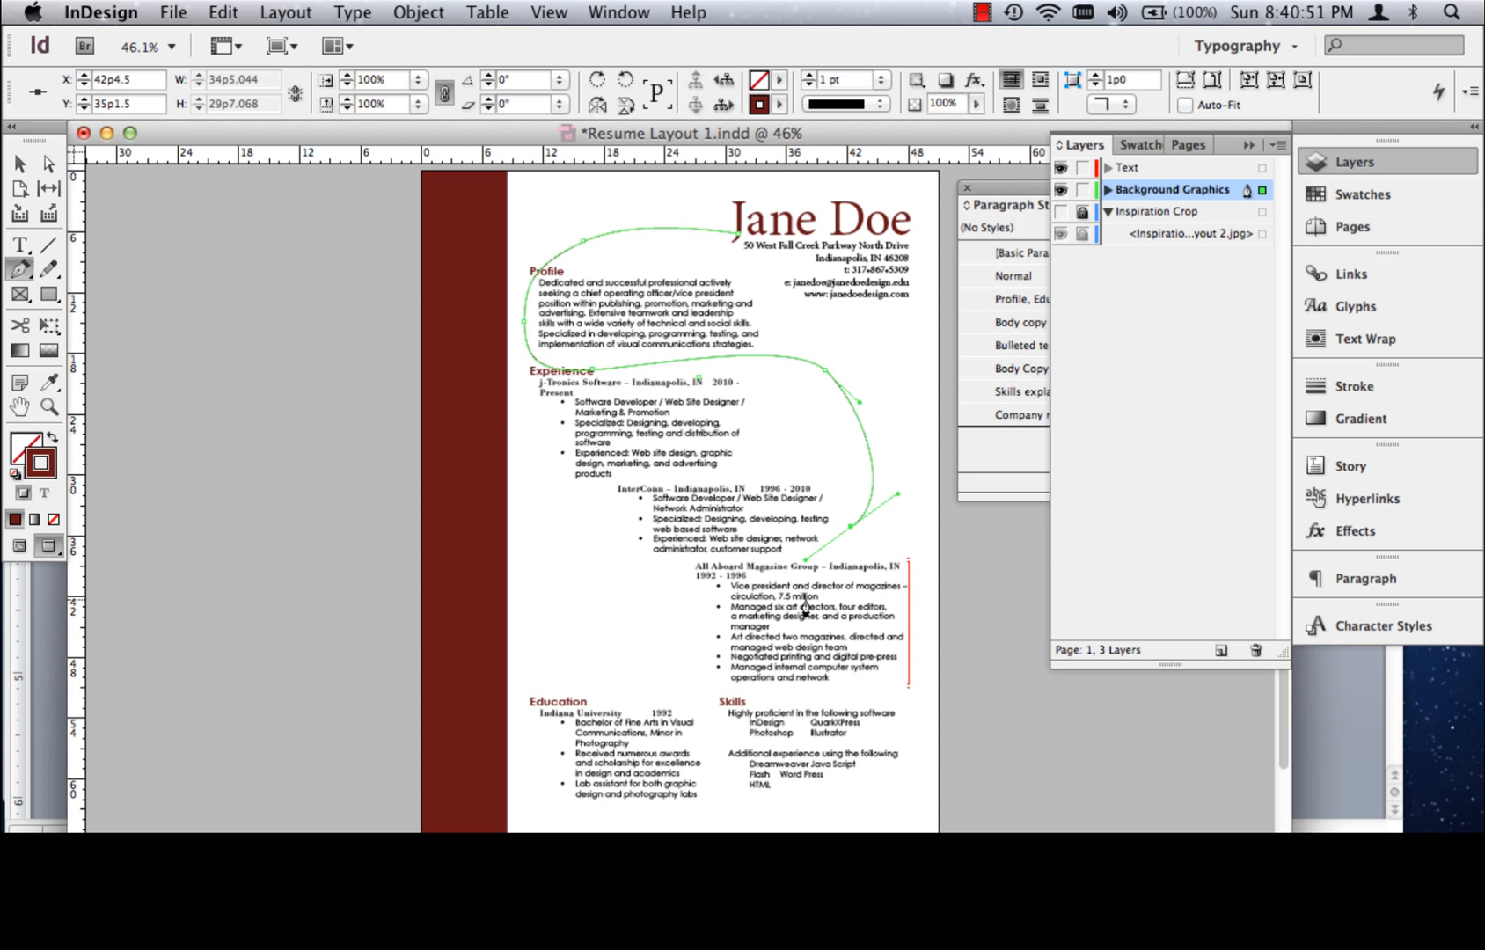
key(super+z)
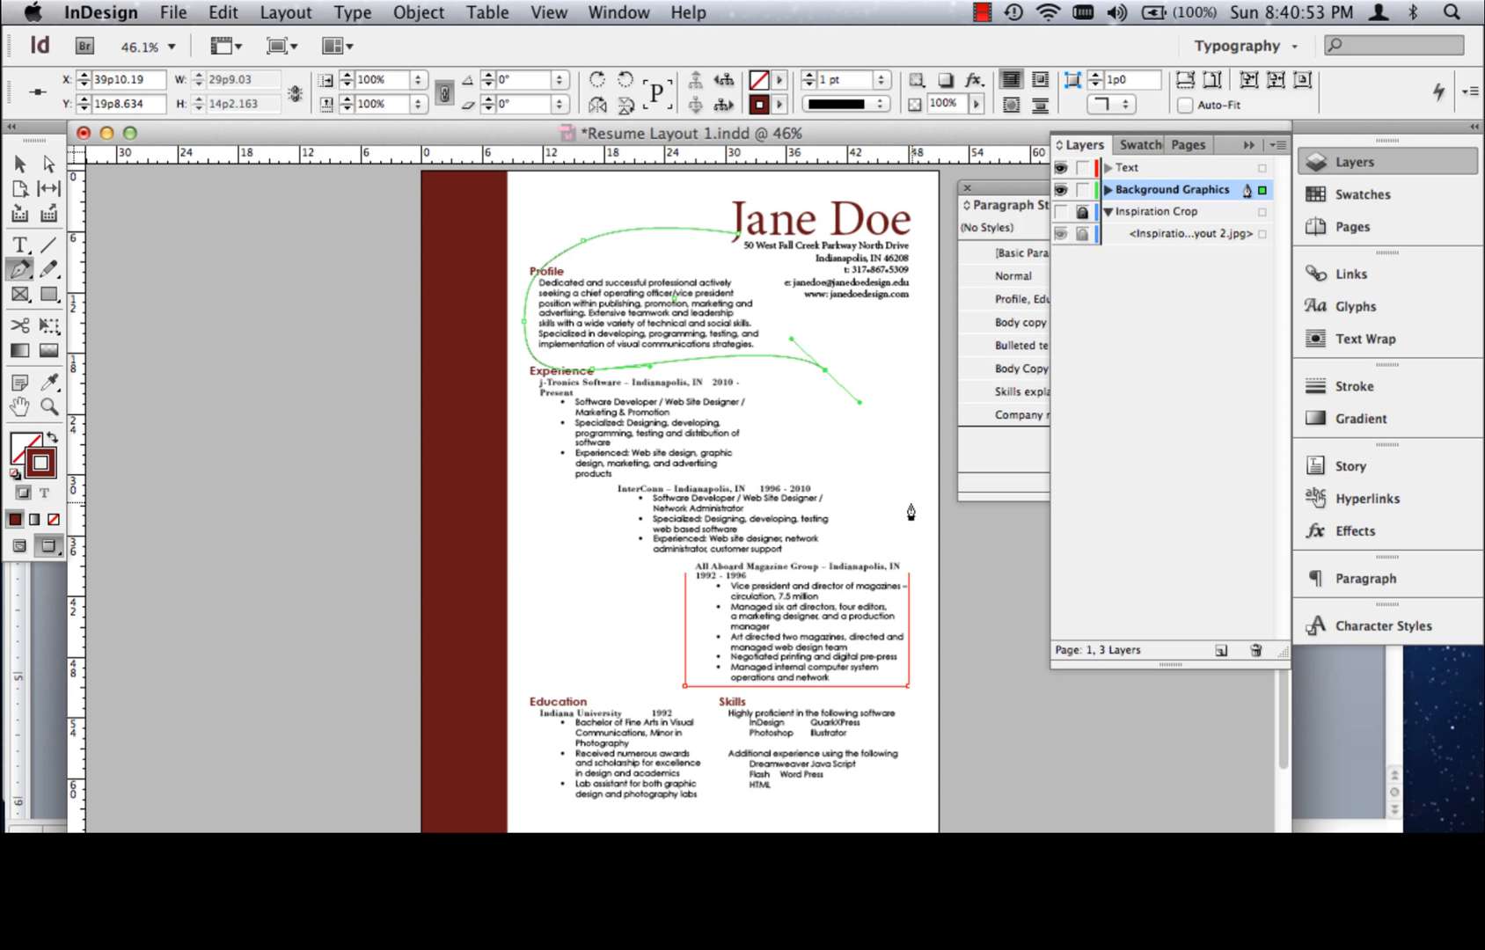
Continue the curve down the page's right margin, loop it above Education, and run it through Skills past the lower right page edge
drag(908, 506, 913, 559)
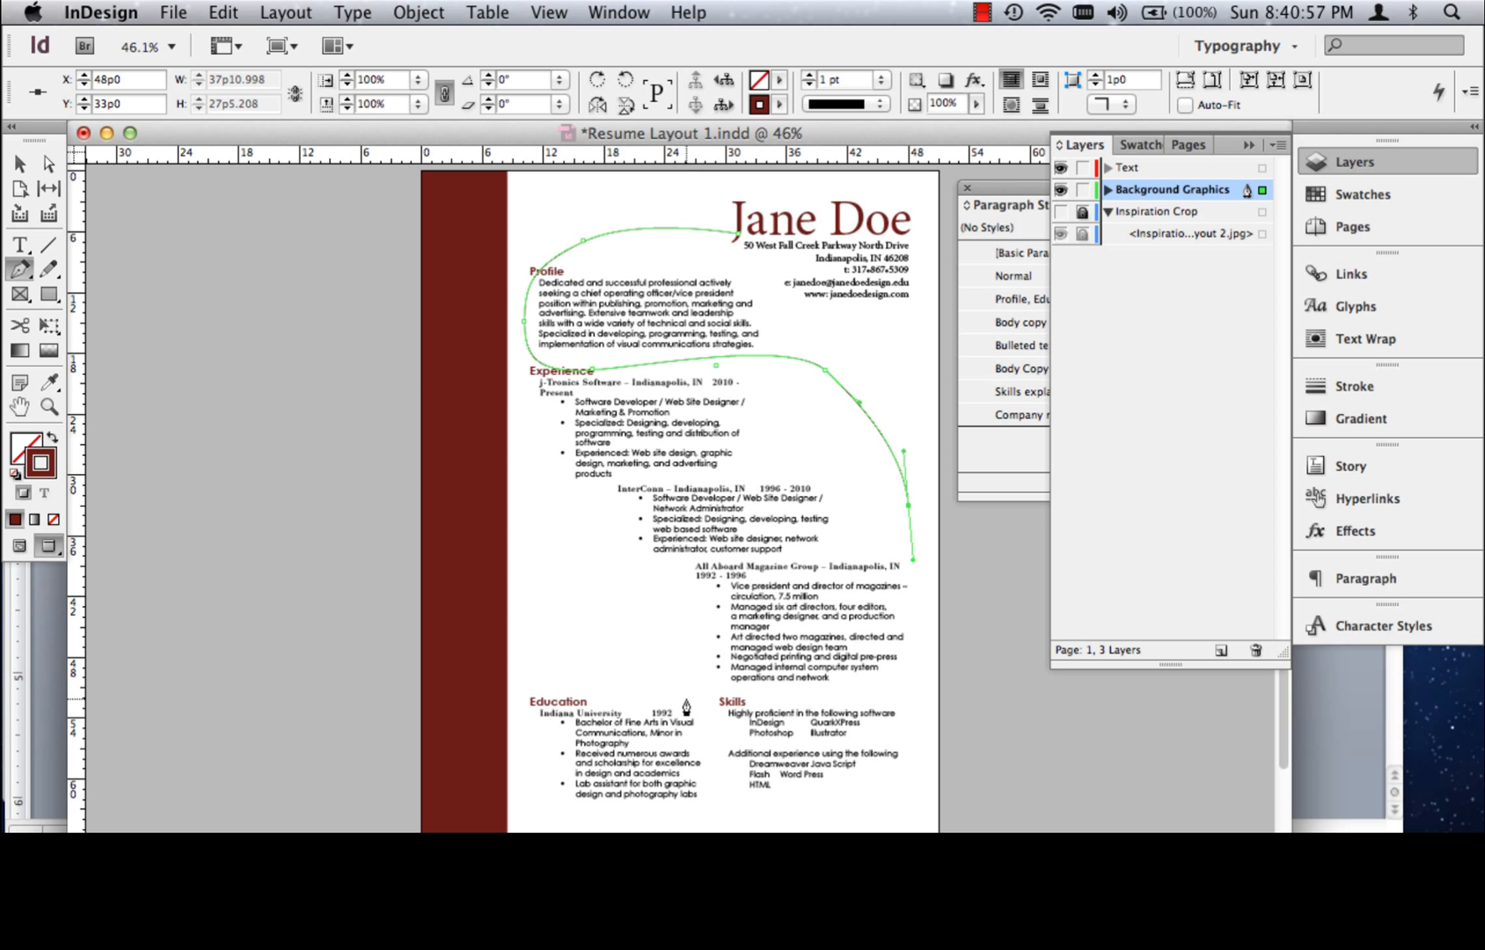
drag(681, 695, 530, 709)
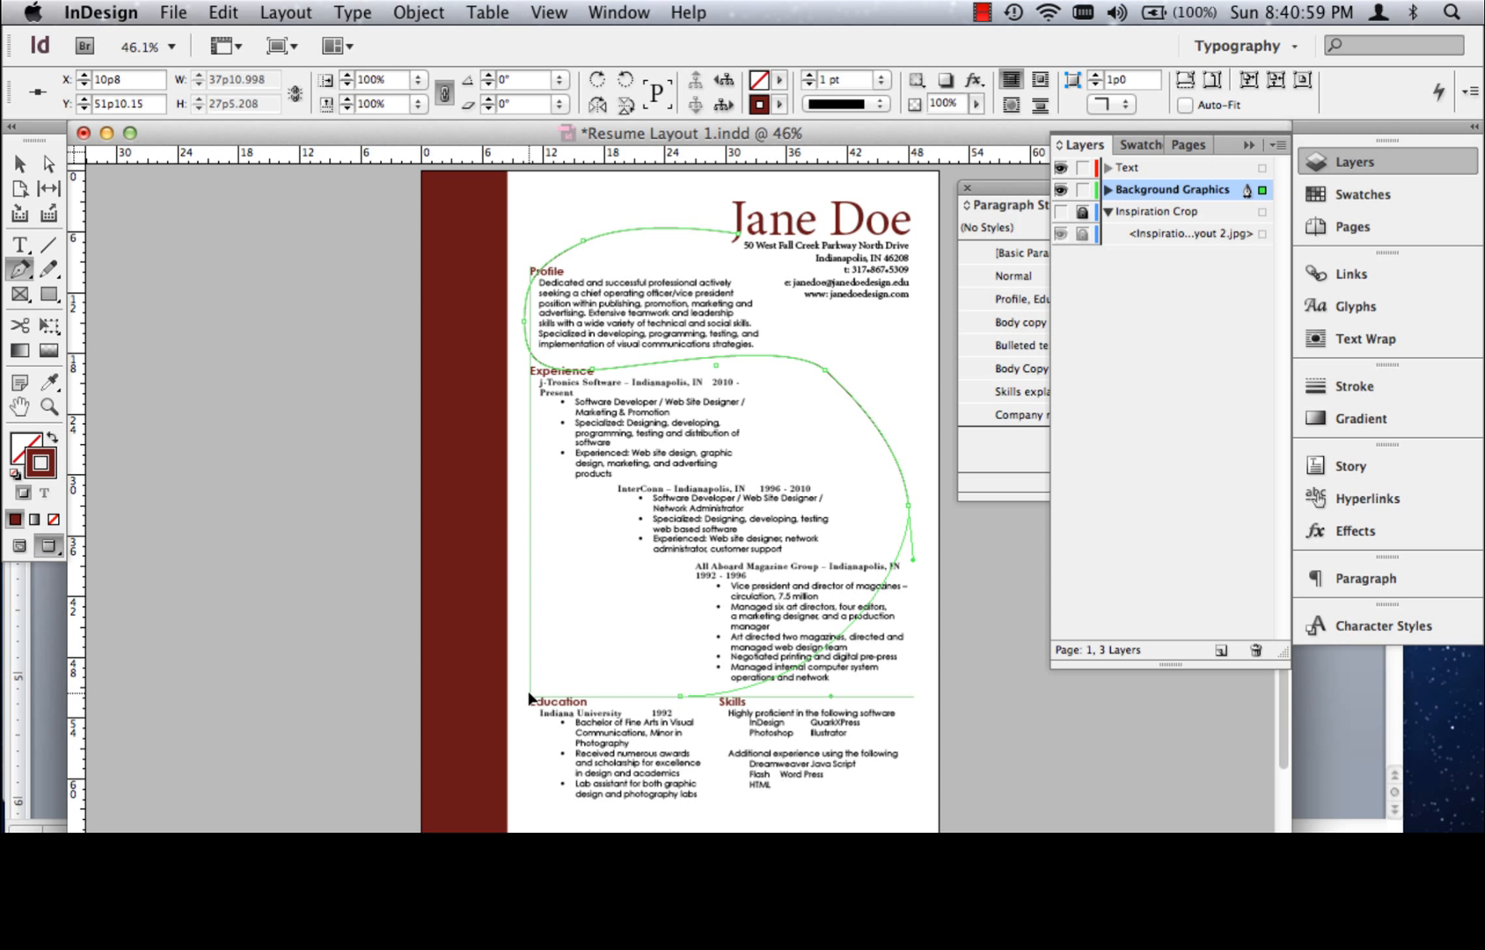
drag(571, 573, 686, 558)
drag(717, 688, 729, 746)
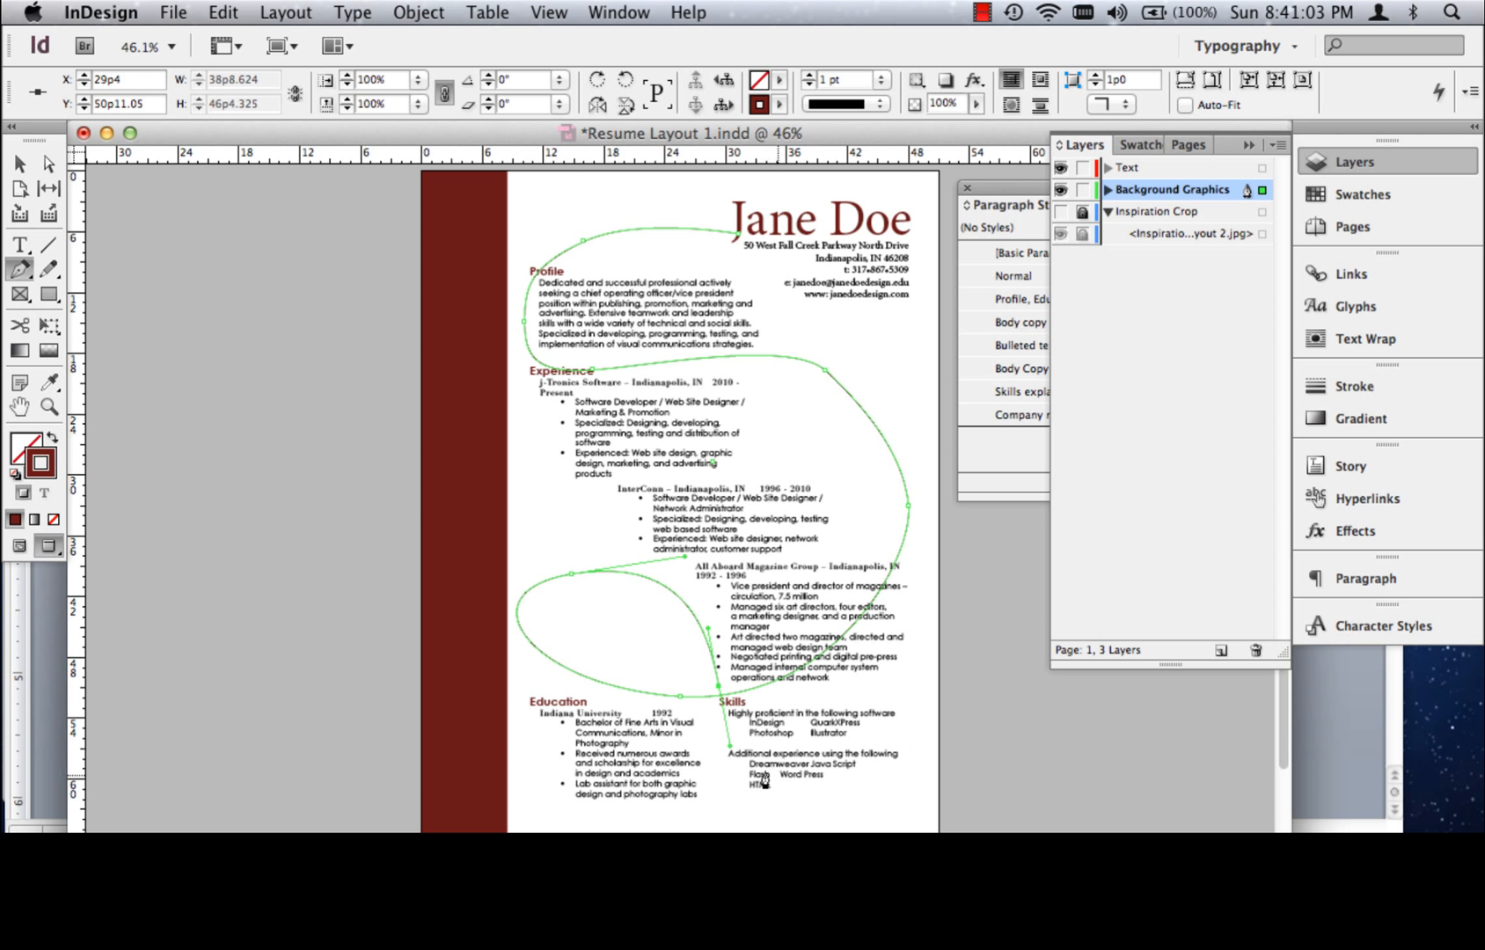
drag(867, 802, 968, 792)
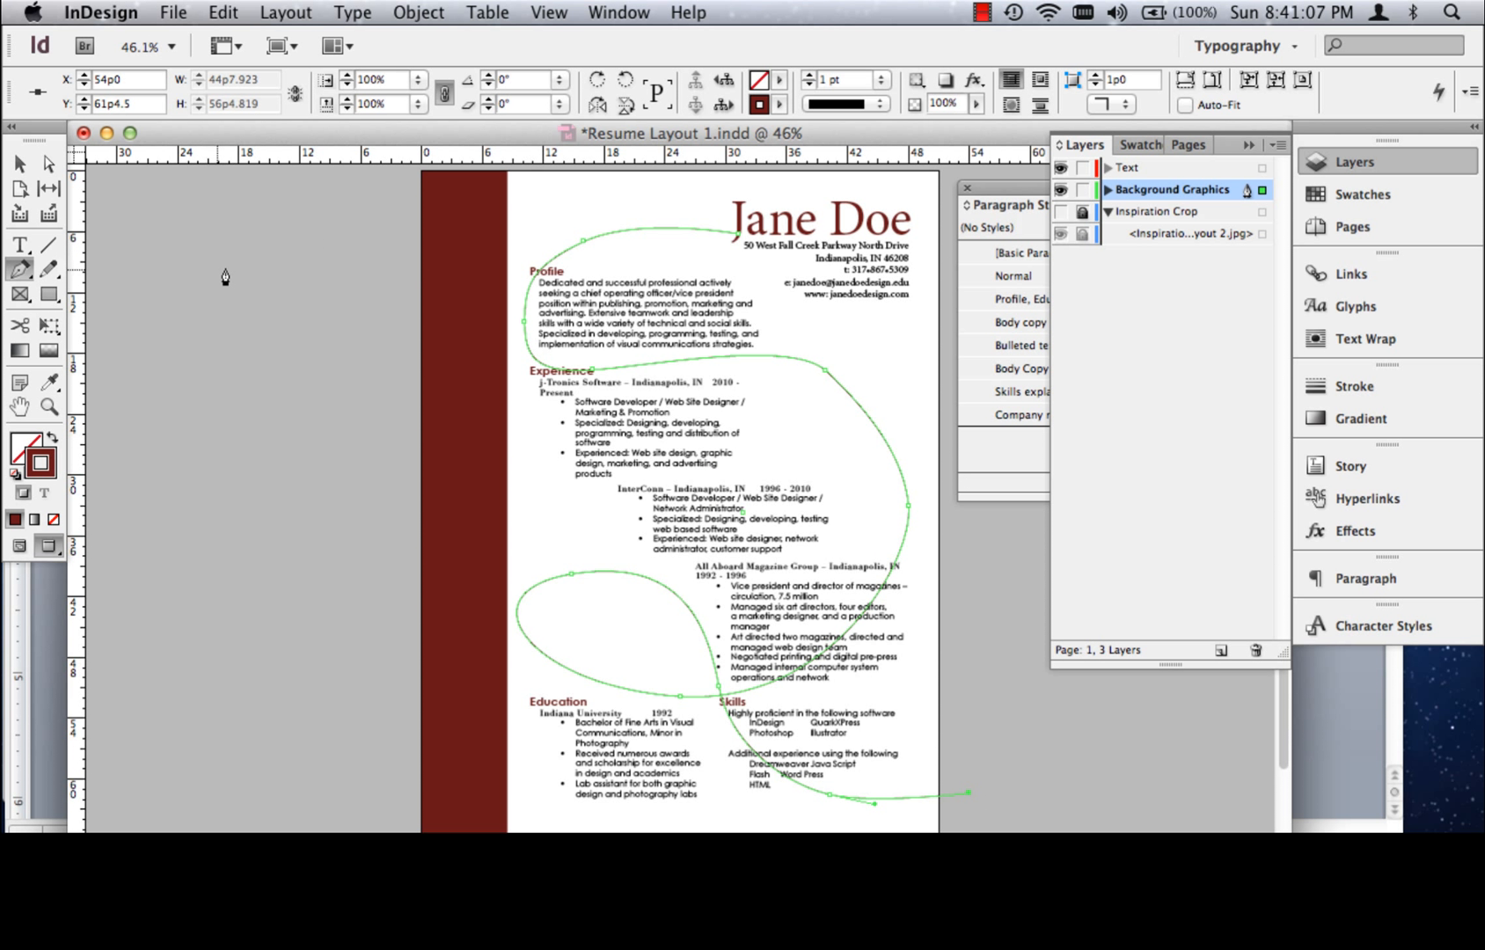
Set the curved path's stroke type to Dashed (4 and 4)
click(879, 106)
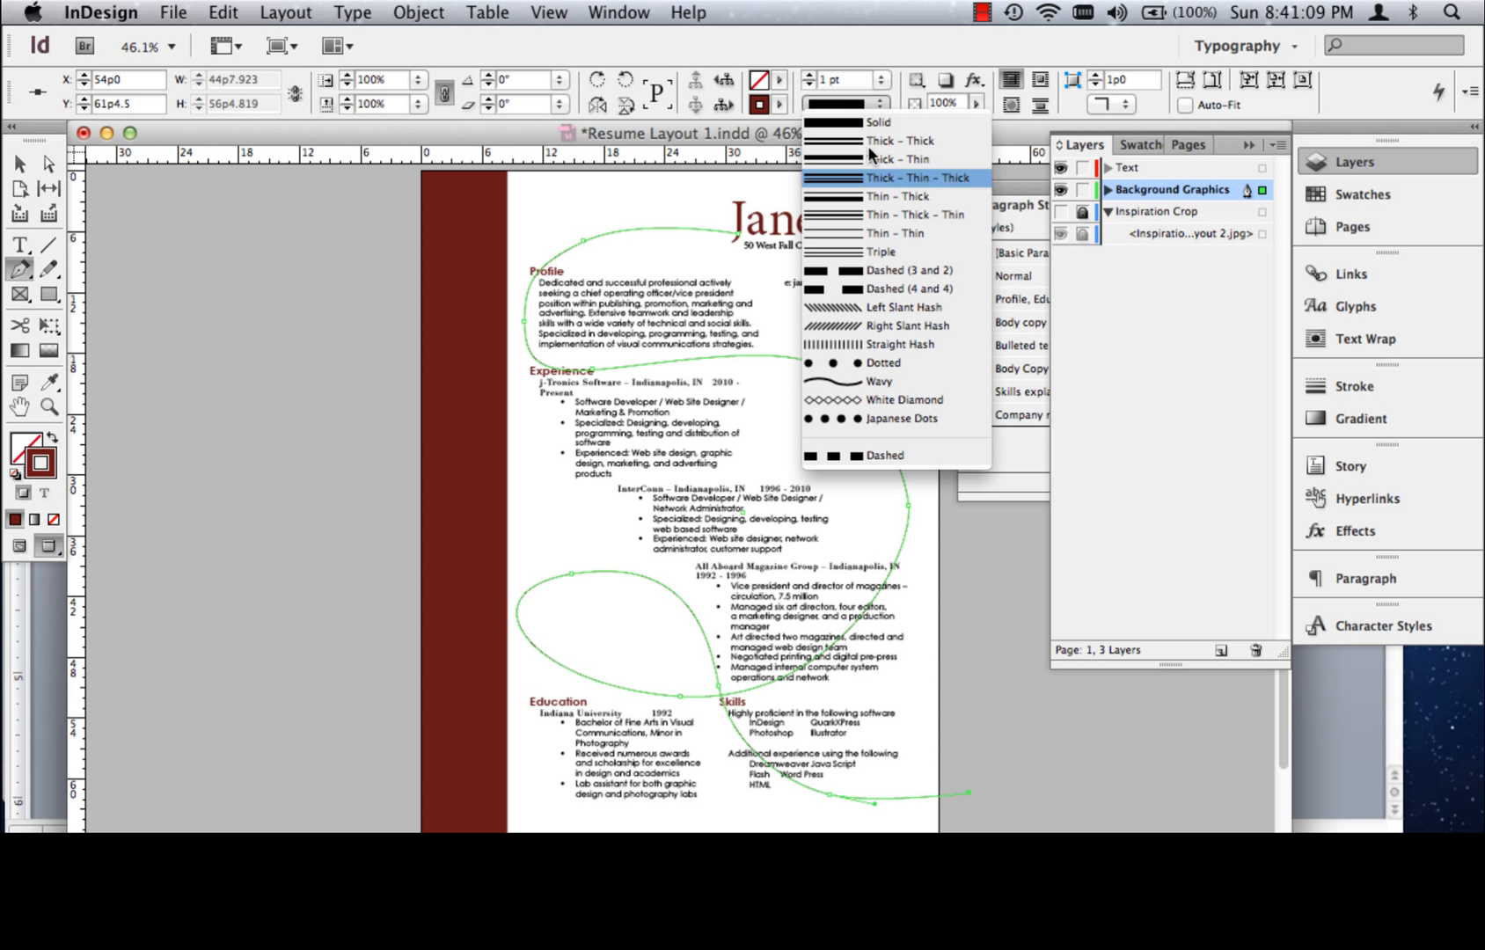
click(880, 291)
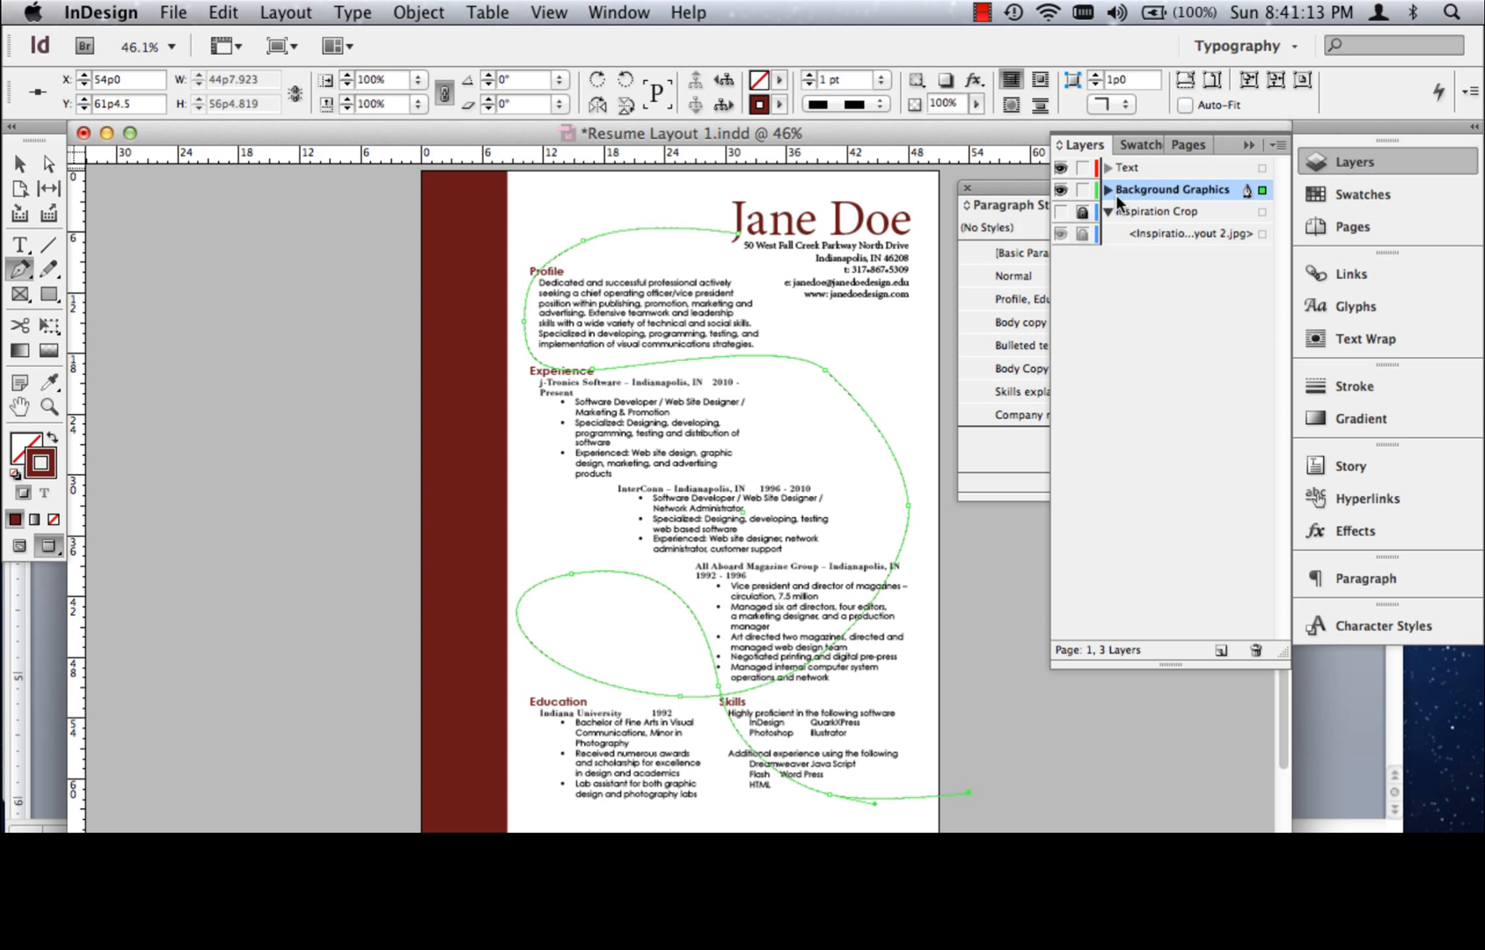
Set the dashed curve's stroke weight to 2 pt and deselect the path
click(882, 77)
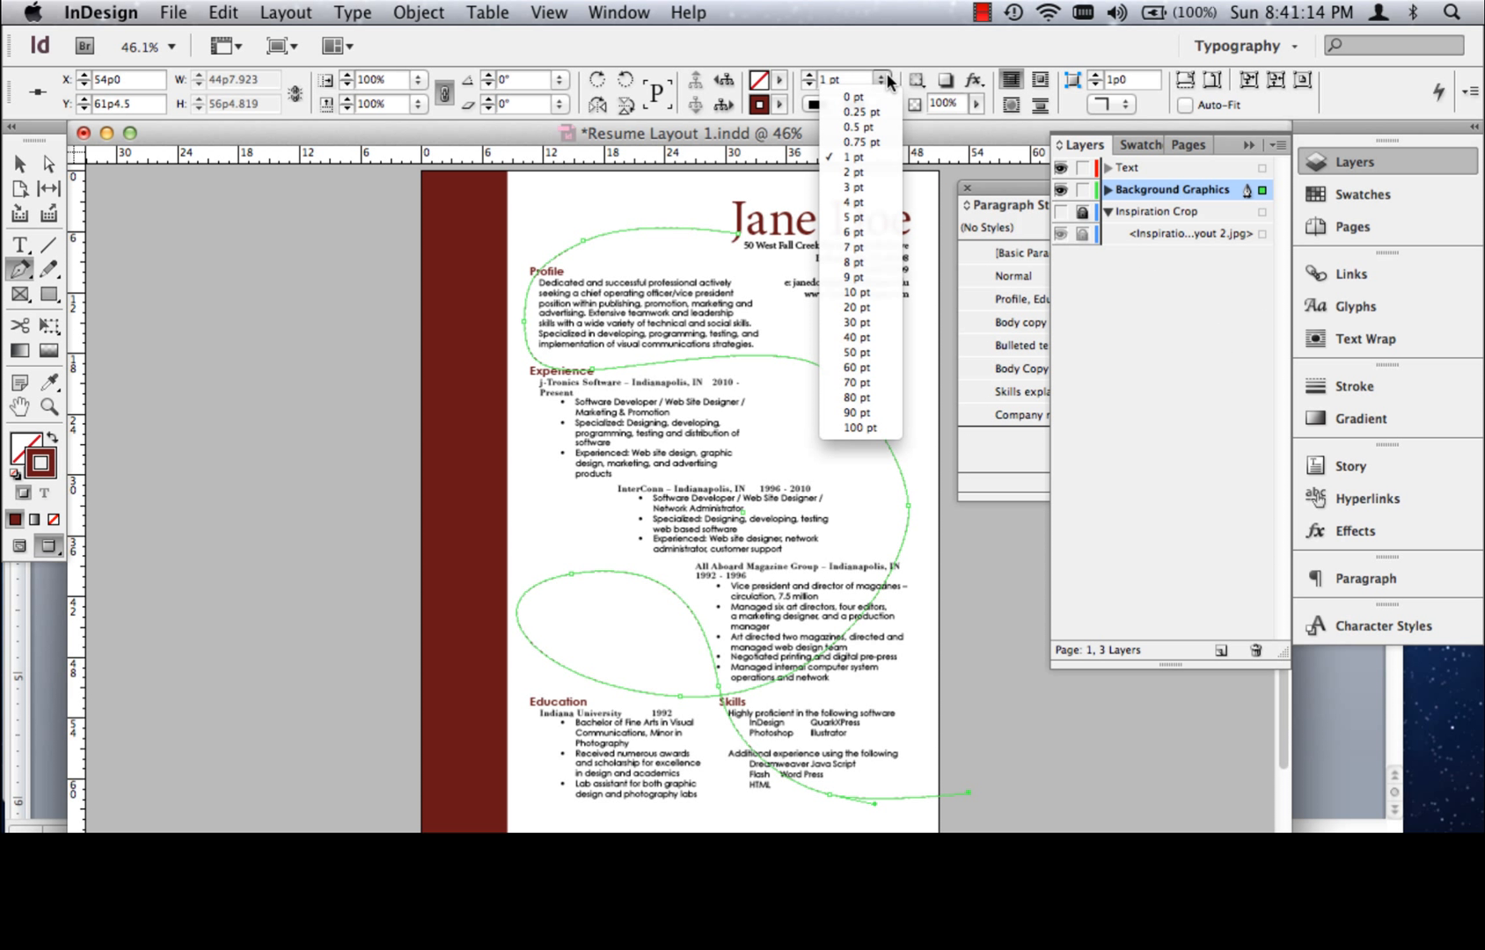
click(866, 170)
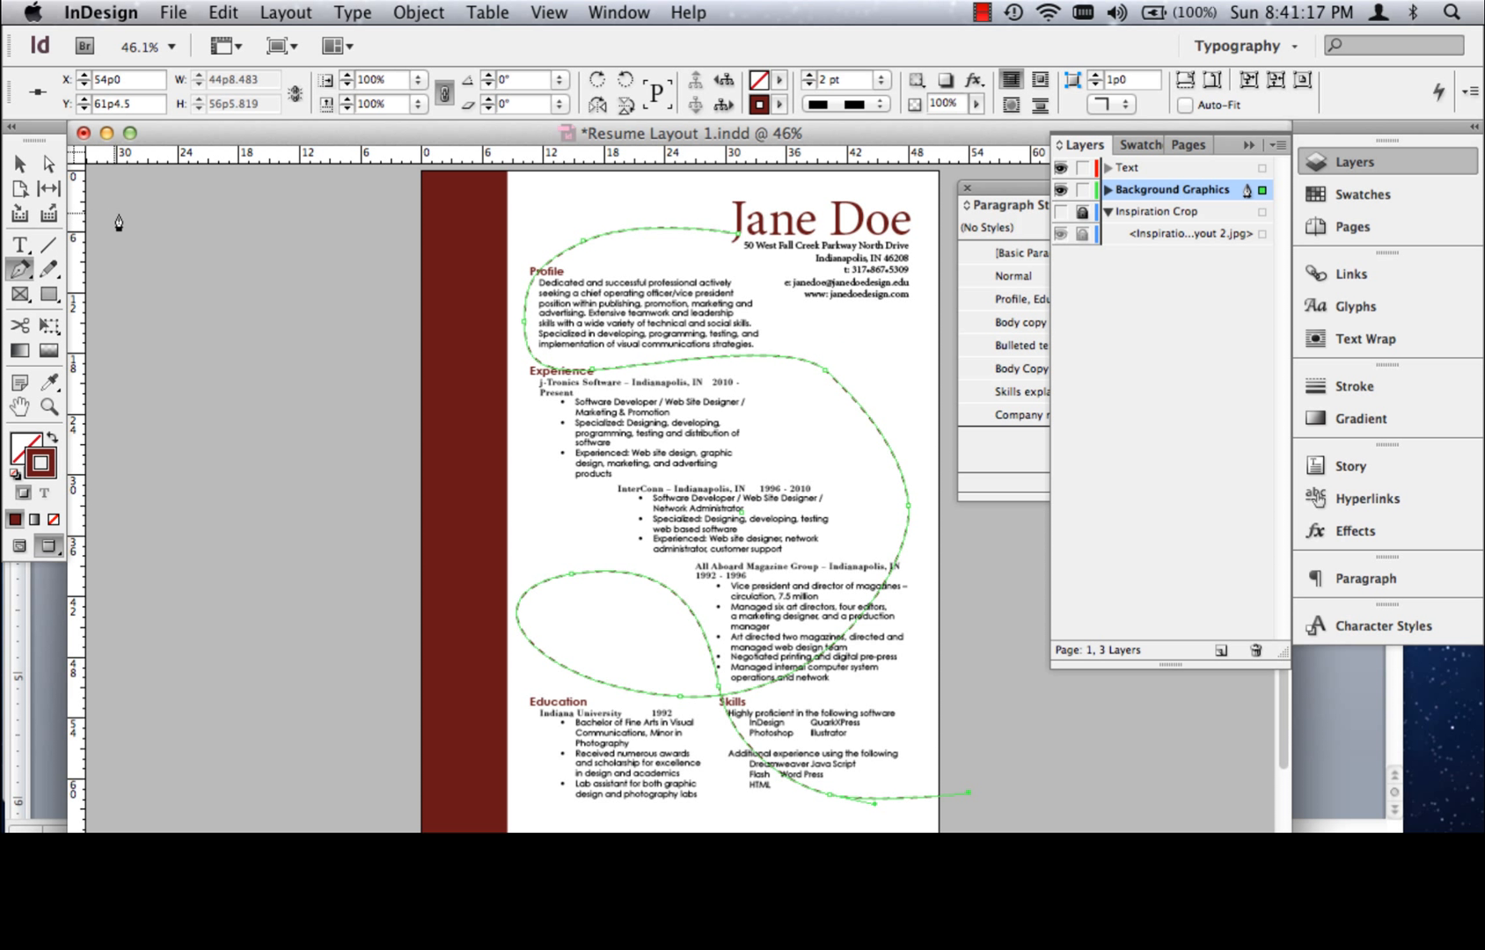
click(25, 163)
click(292, 243)
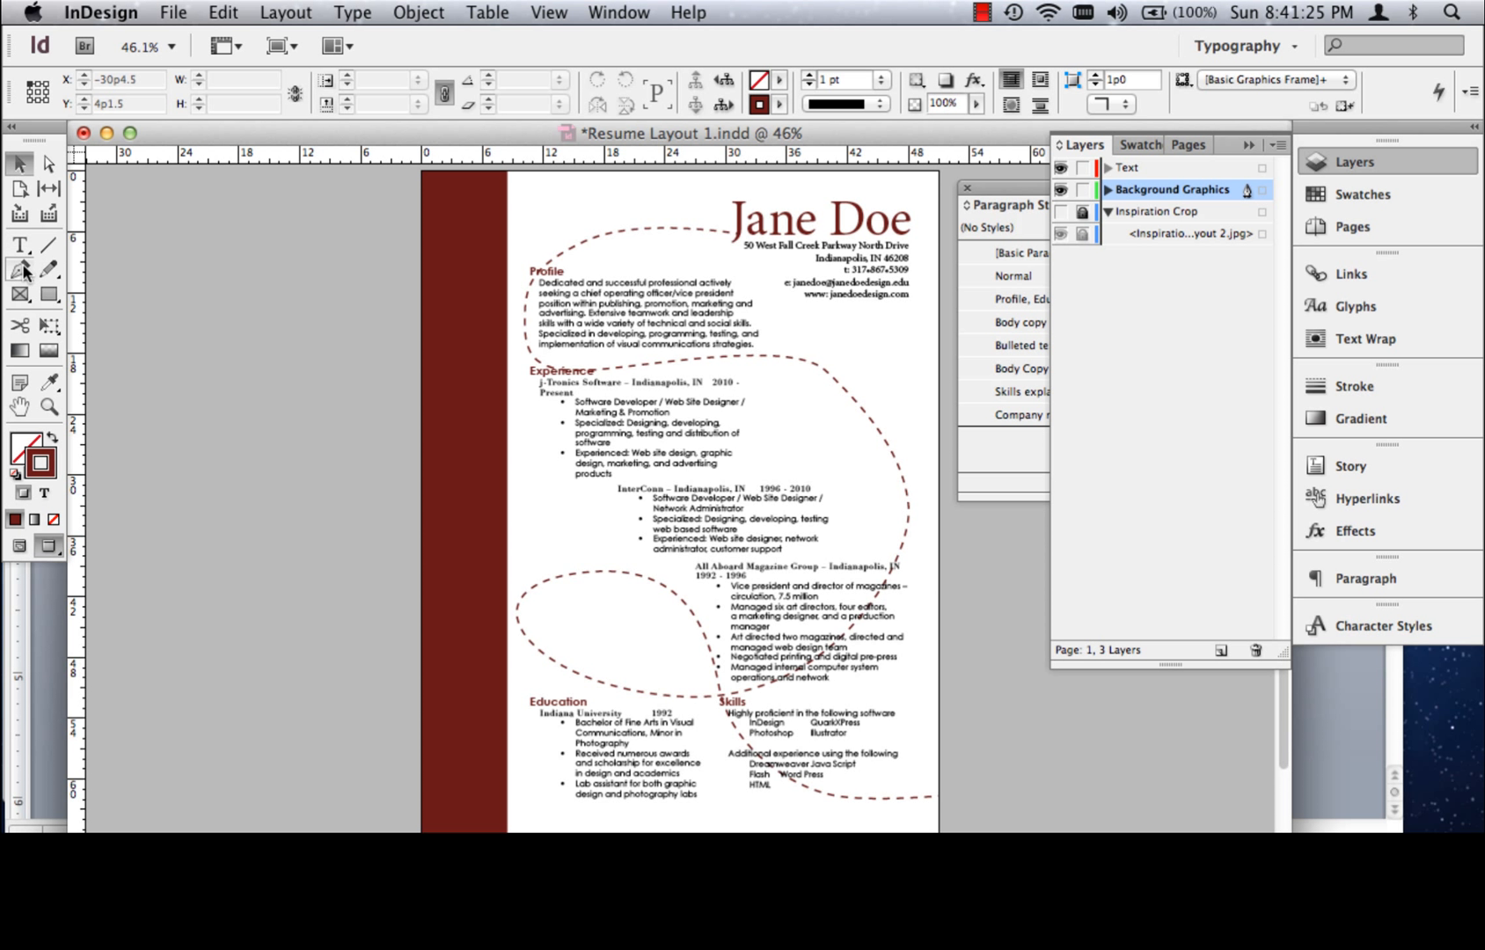
Smooth the dashed path's bend beside the Experience section by adjusting its direction handles with the Direct Selection tool
click(48, 164)
click(867, 417)
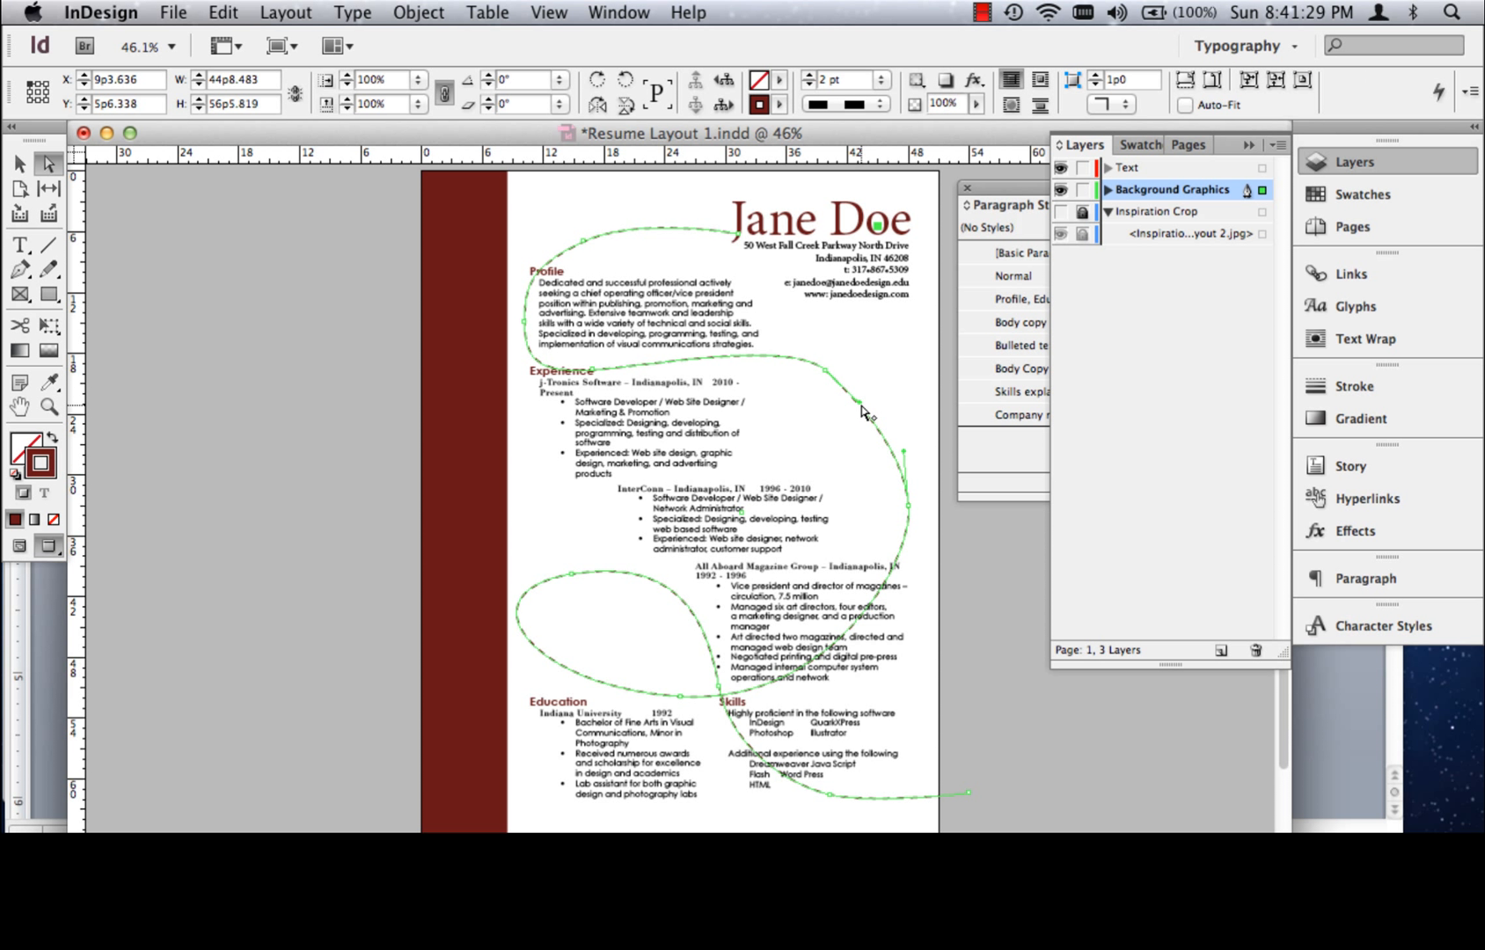
drag(860, 407, 874, 387)
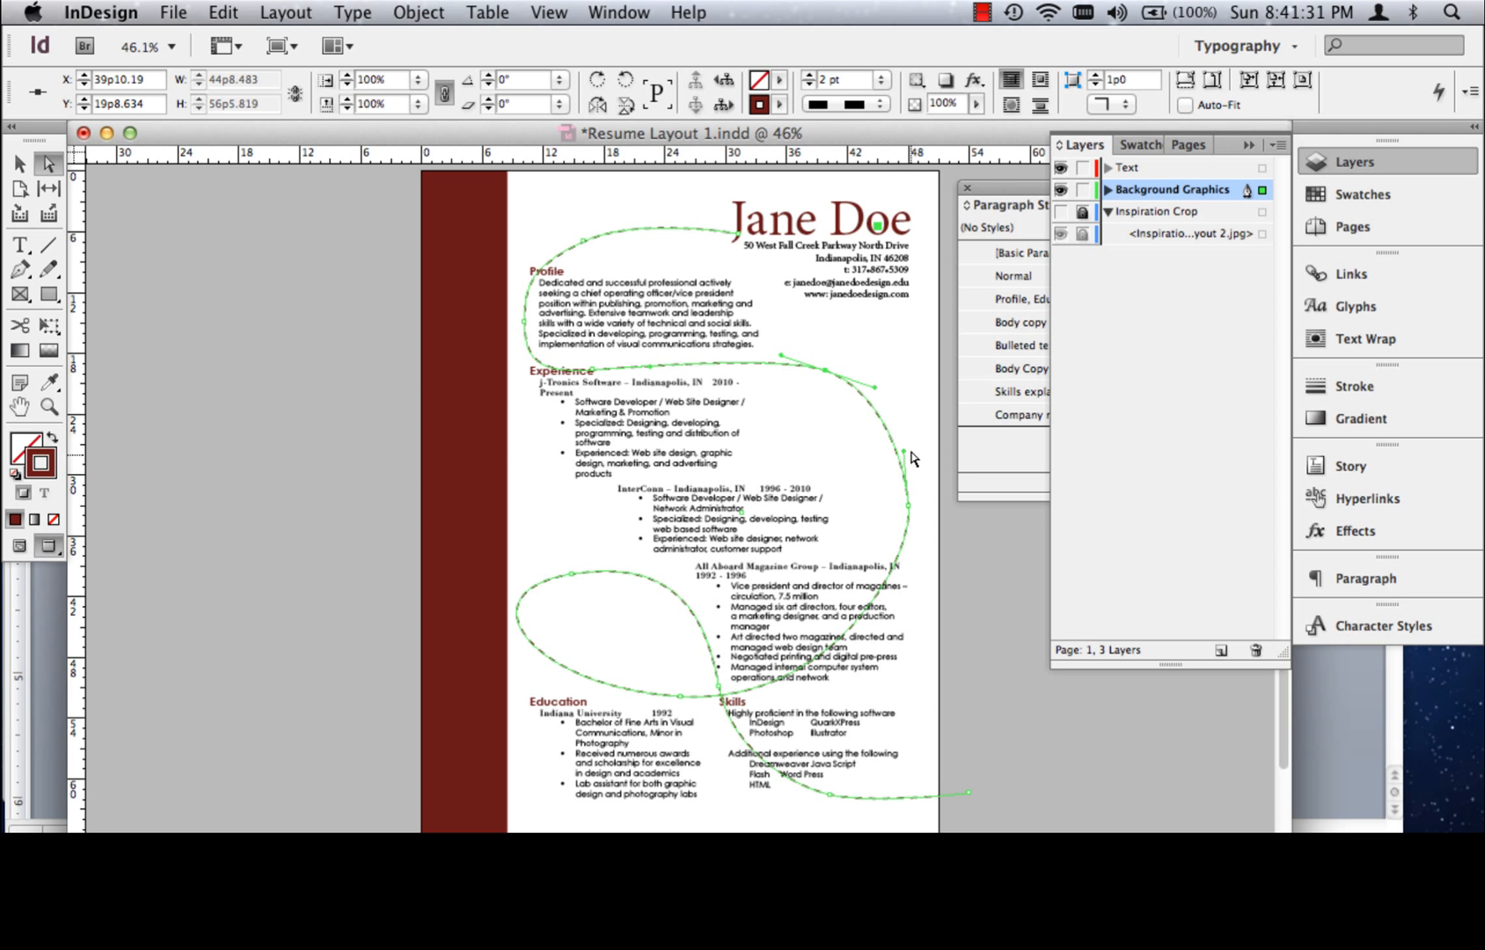
drag(902, 452, 909, 435)
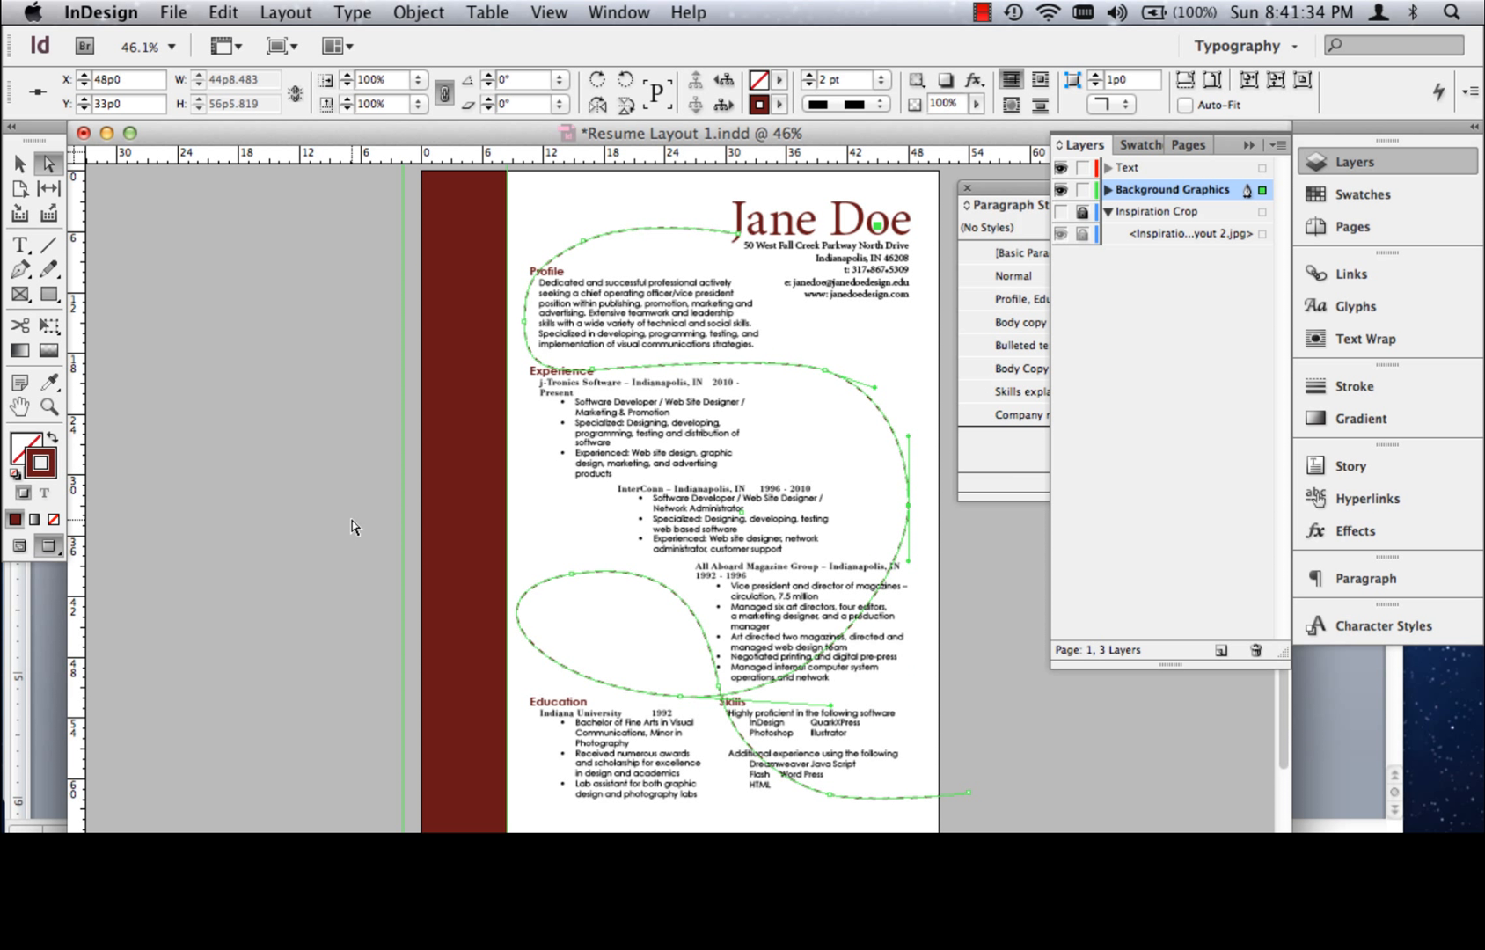
Round out the path's loop above Education by adjusting the direction handles of its anchor points
click(611, 689)
drag(528, 694, 492, 718)
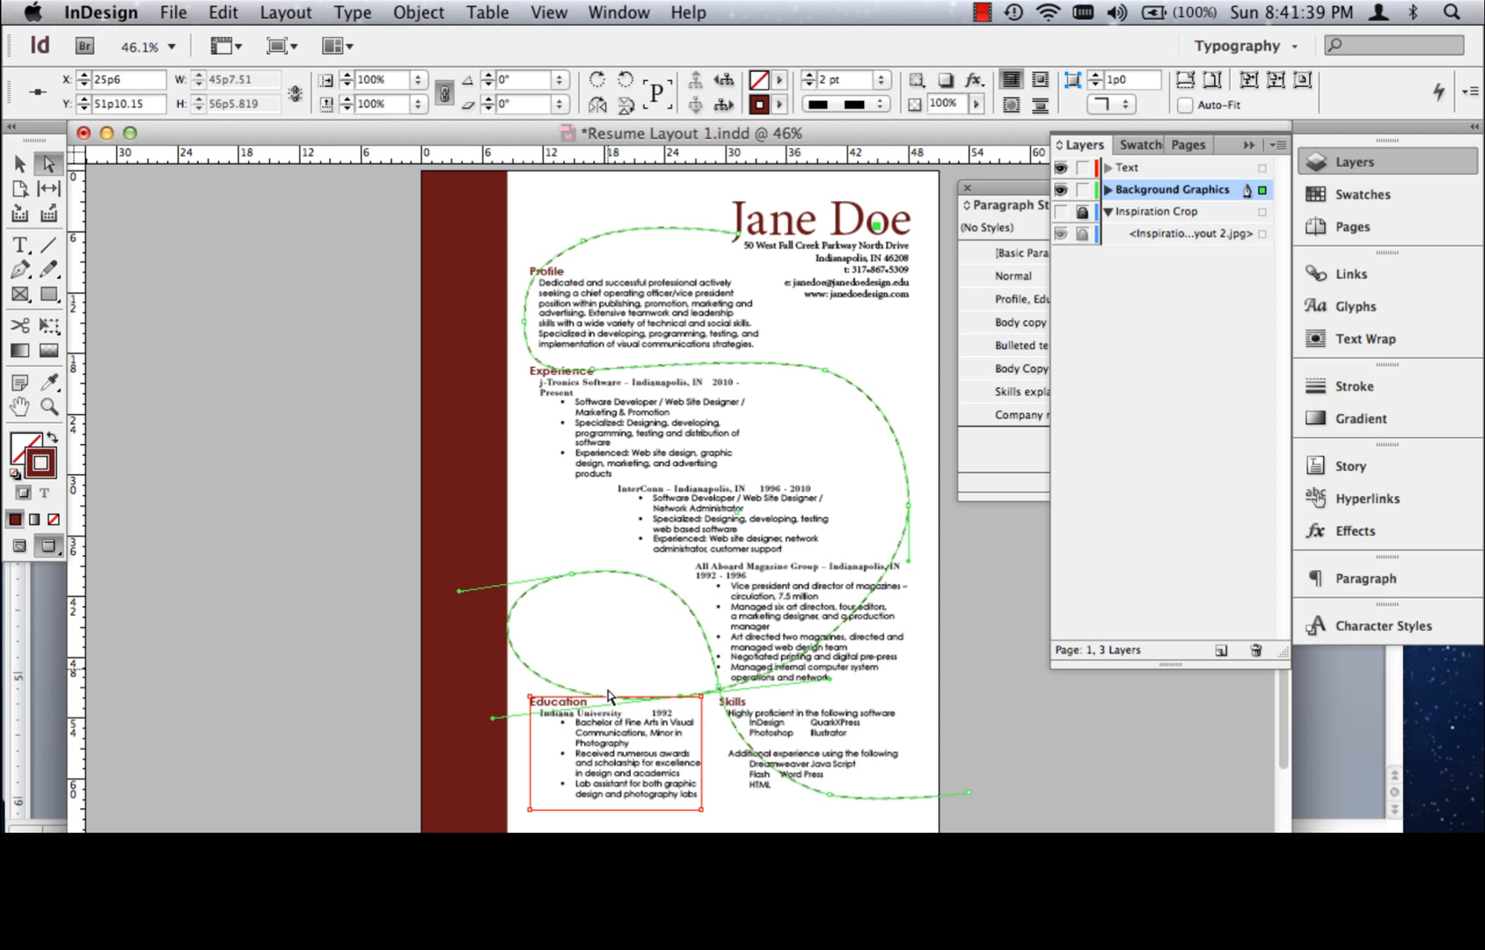
drag(458, 590, 480, 585)
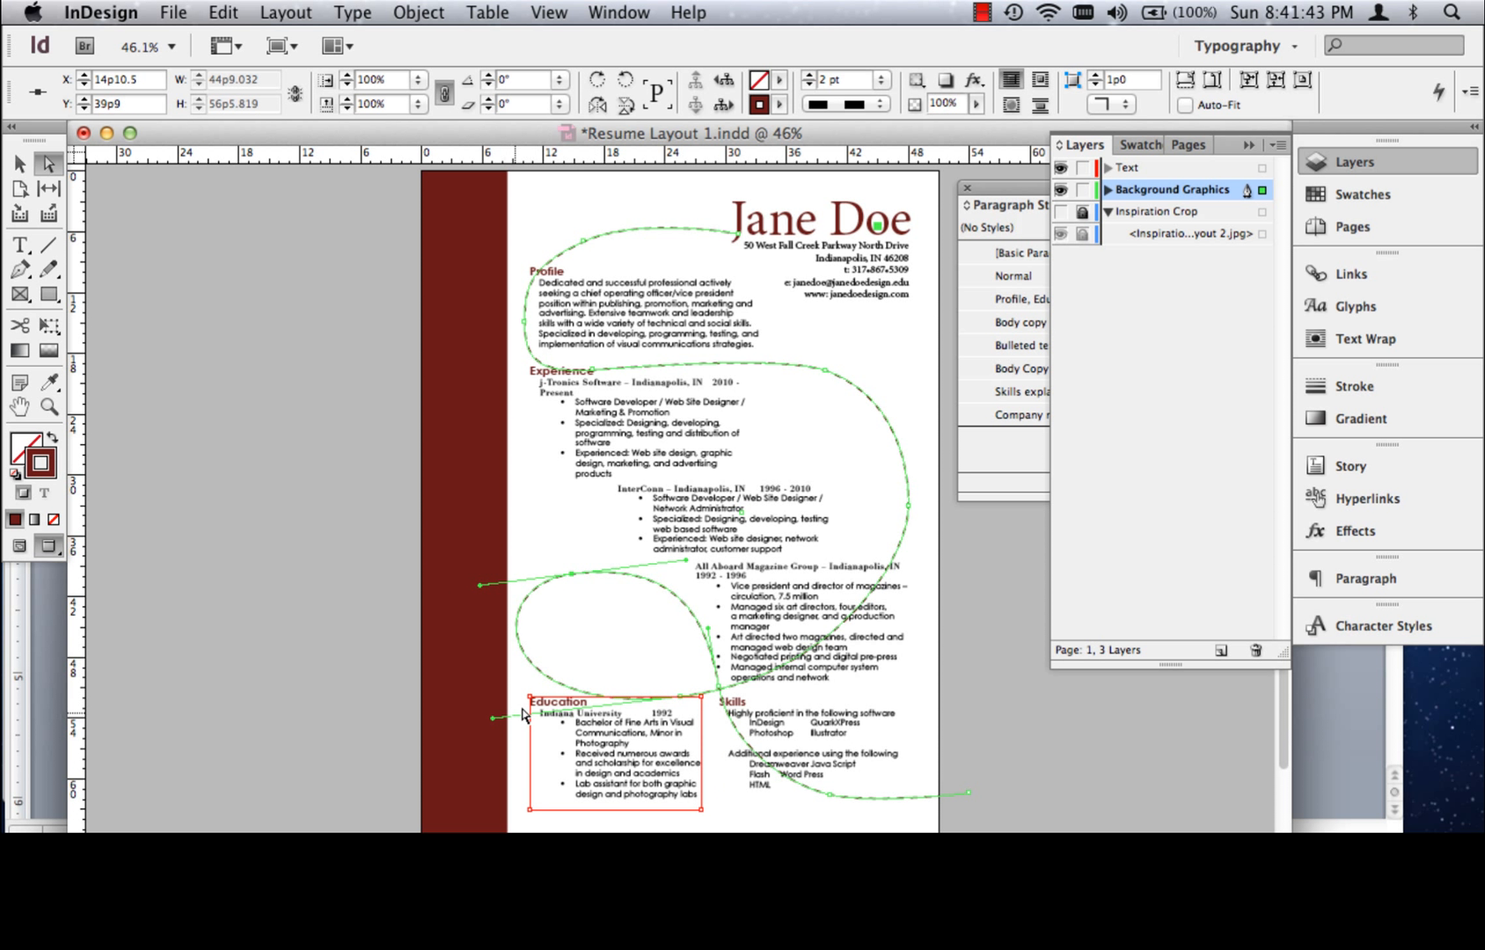
click(713, 634)
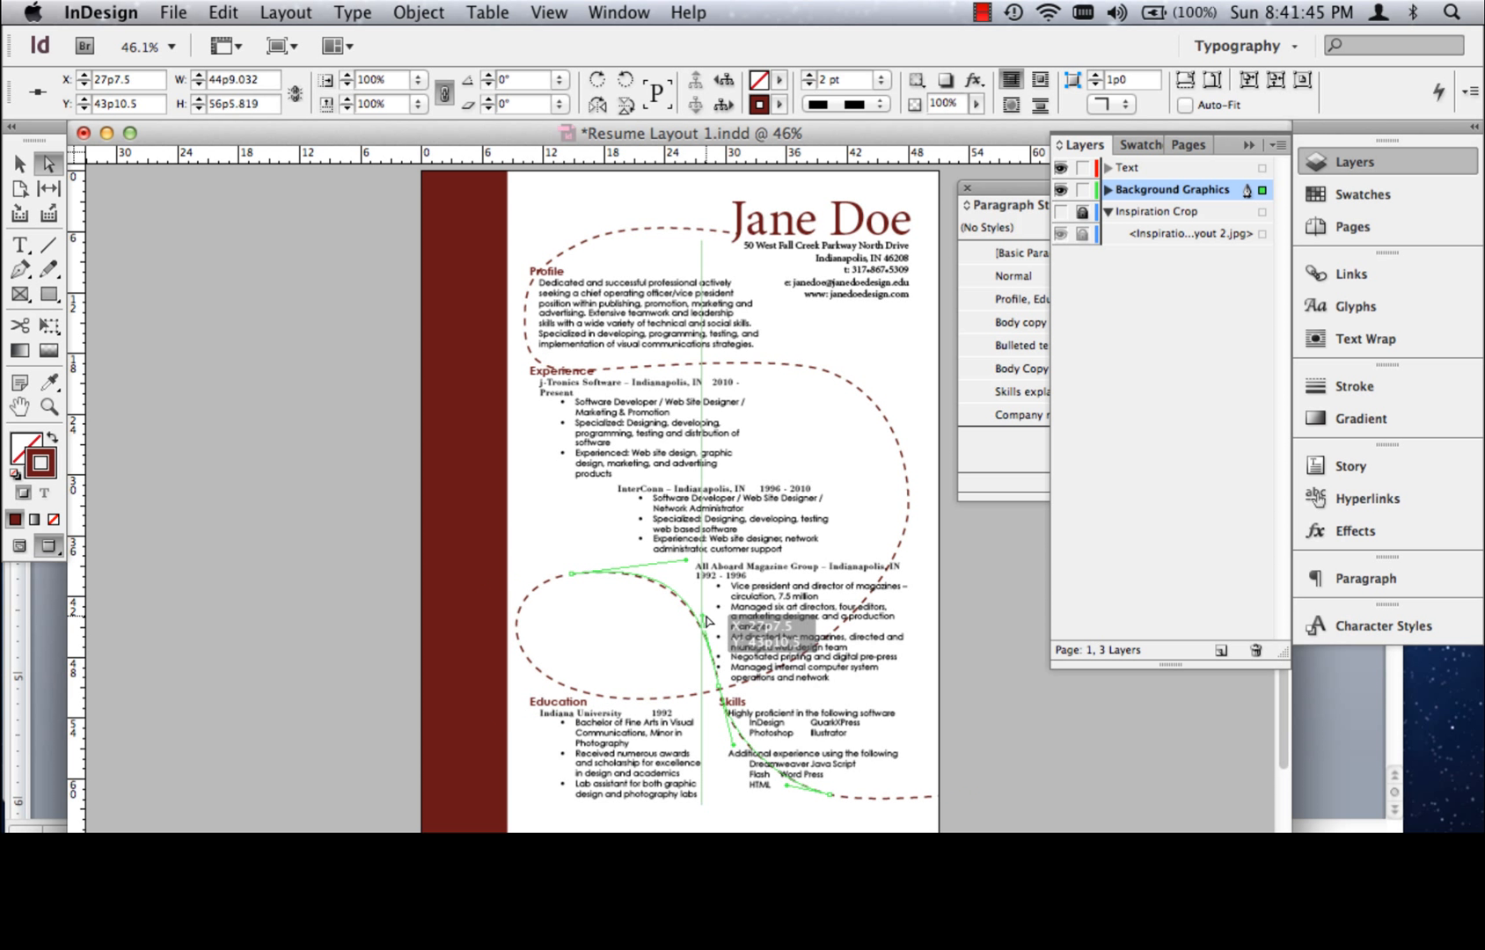
click(778, 361)
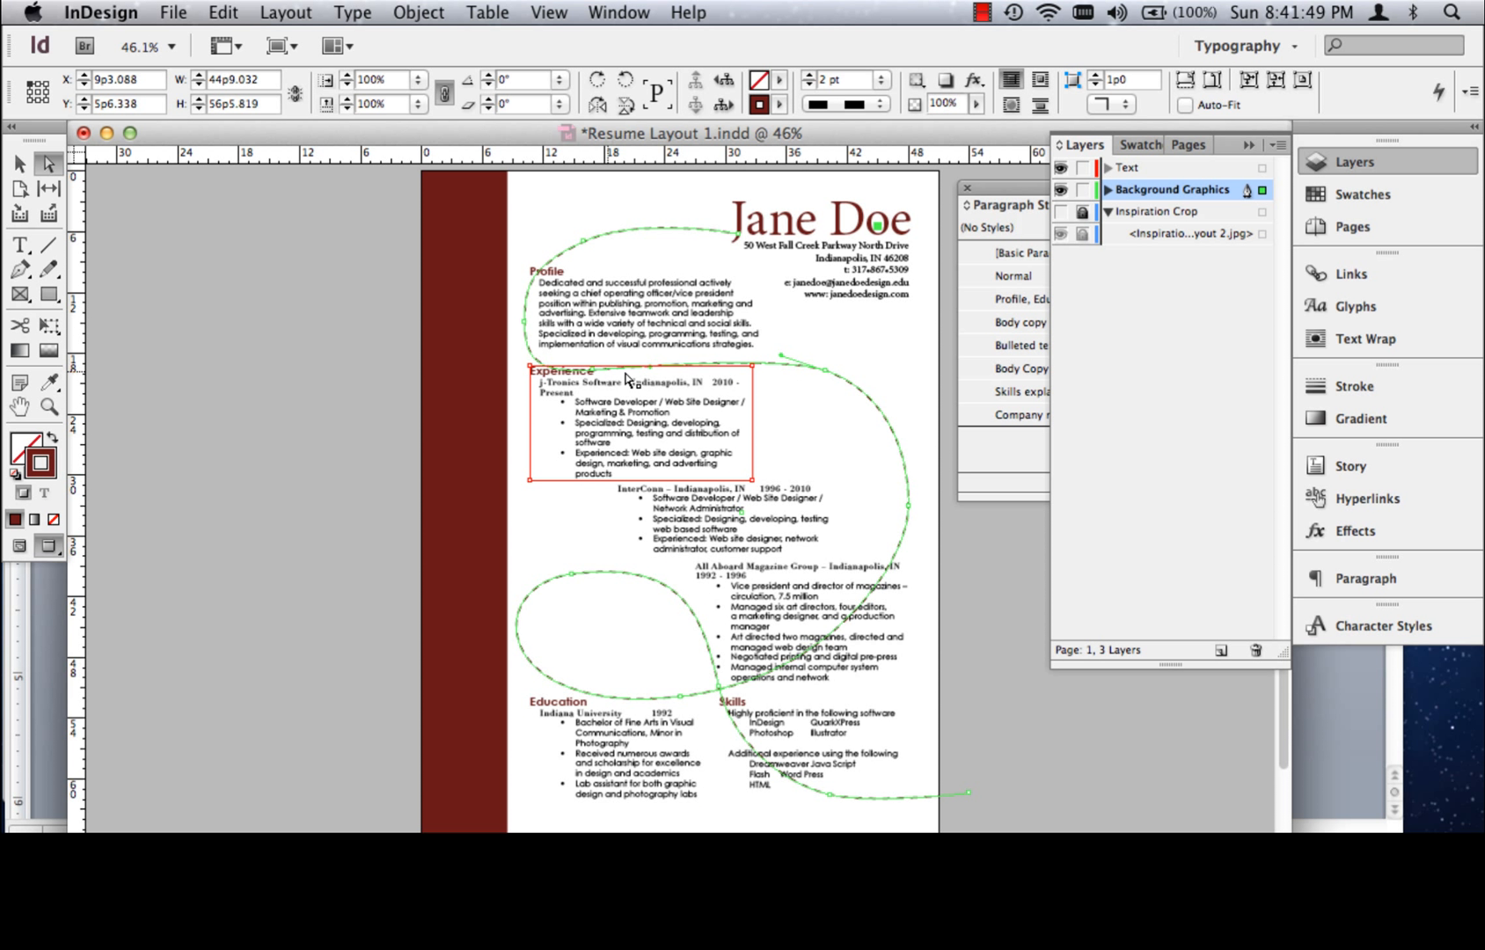
Hide the Text layer and set the Background Graphics layer's colour to Teal
click(53, 415)
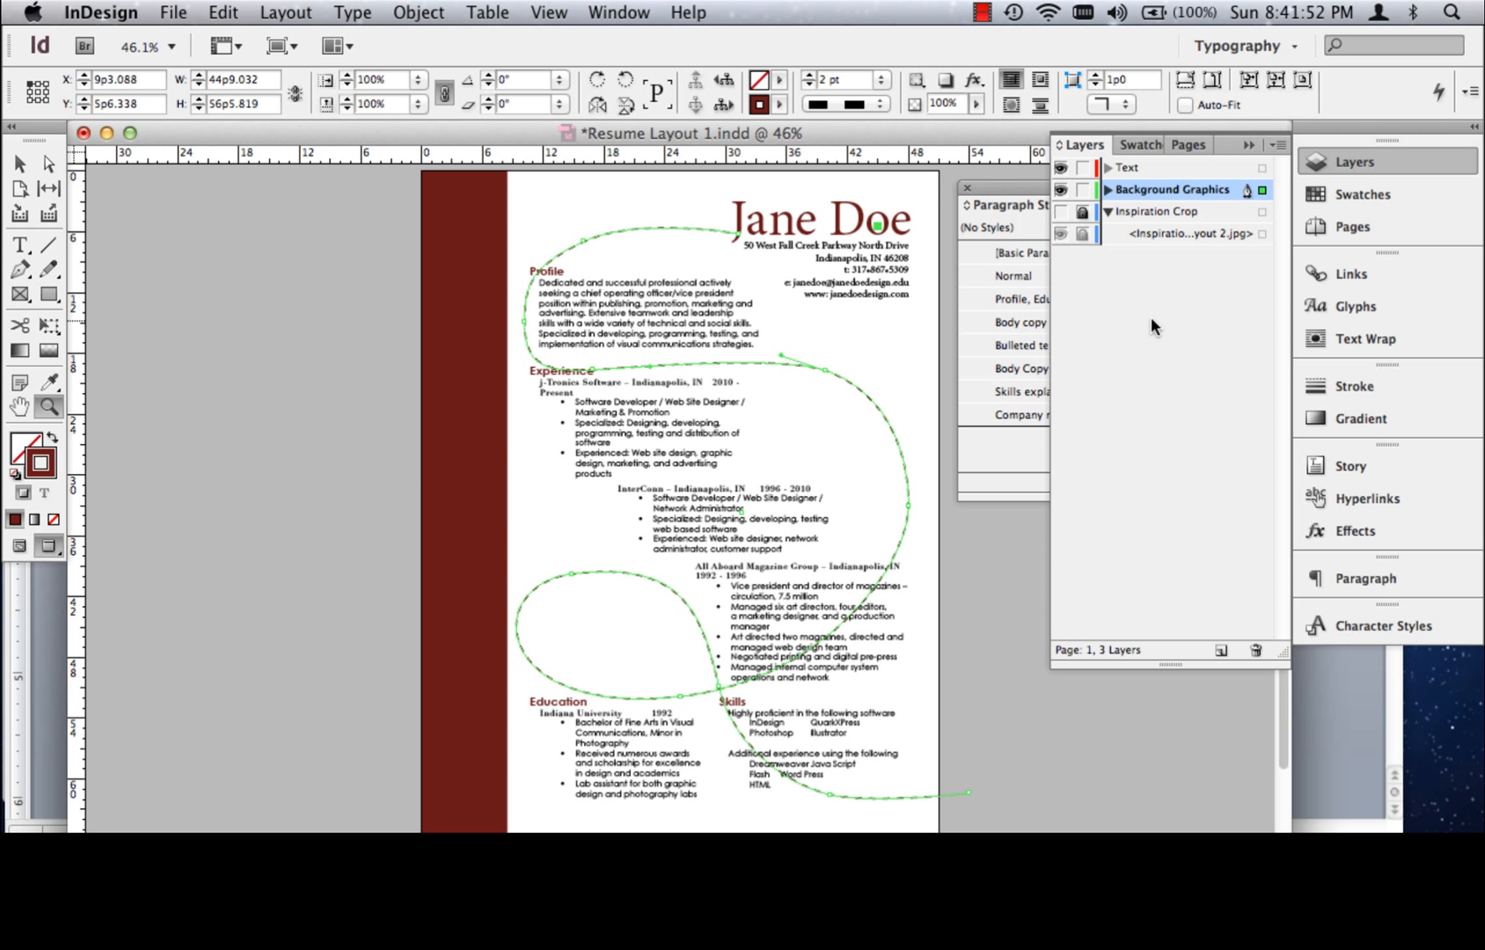
click(1060, 168)
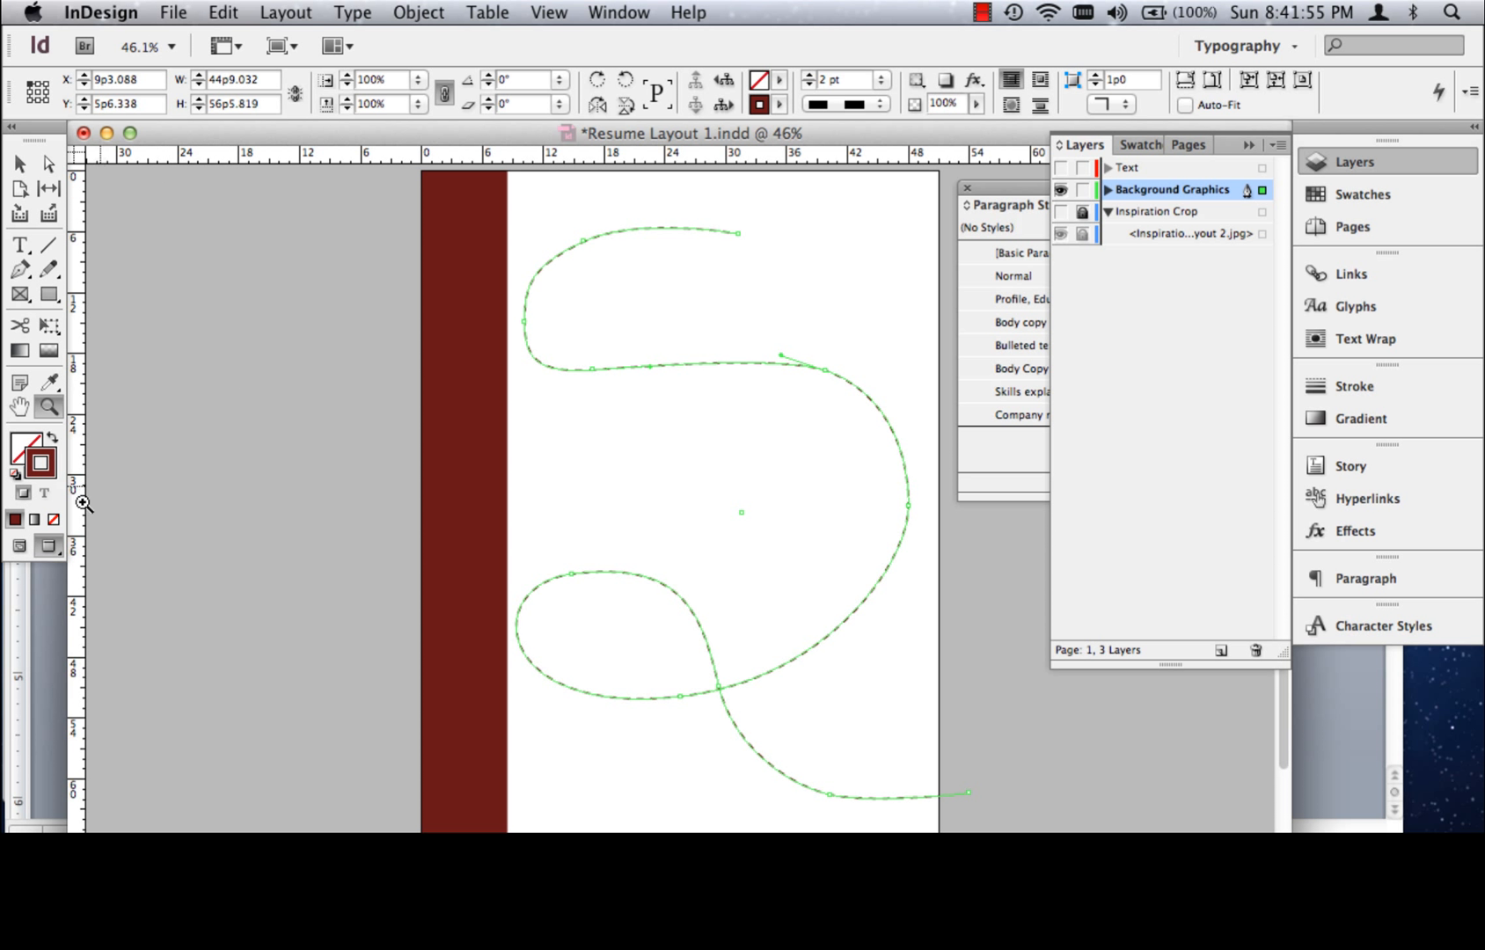
double_click(1130, 190)
click(678, 453)
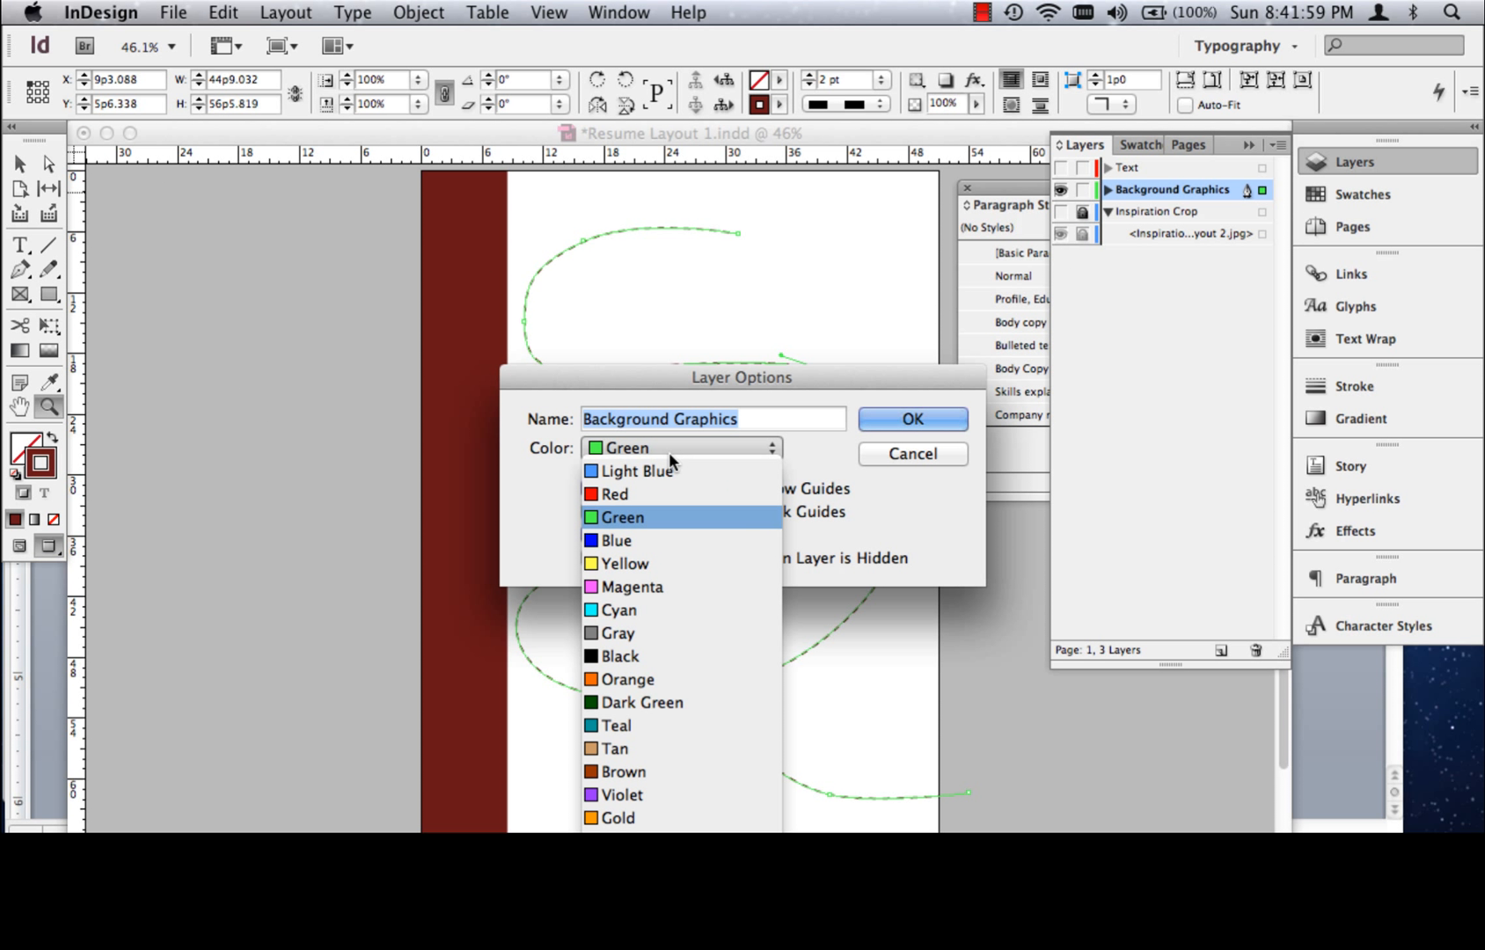
click(678, 723)
click(910, 421)
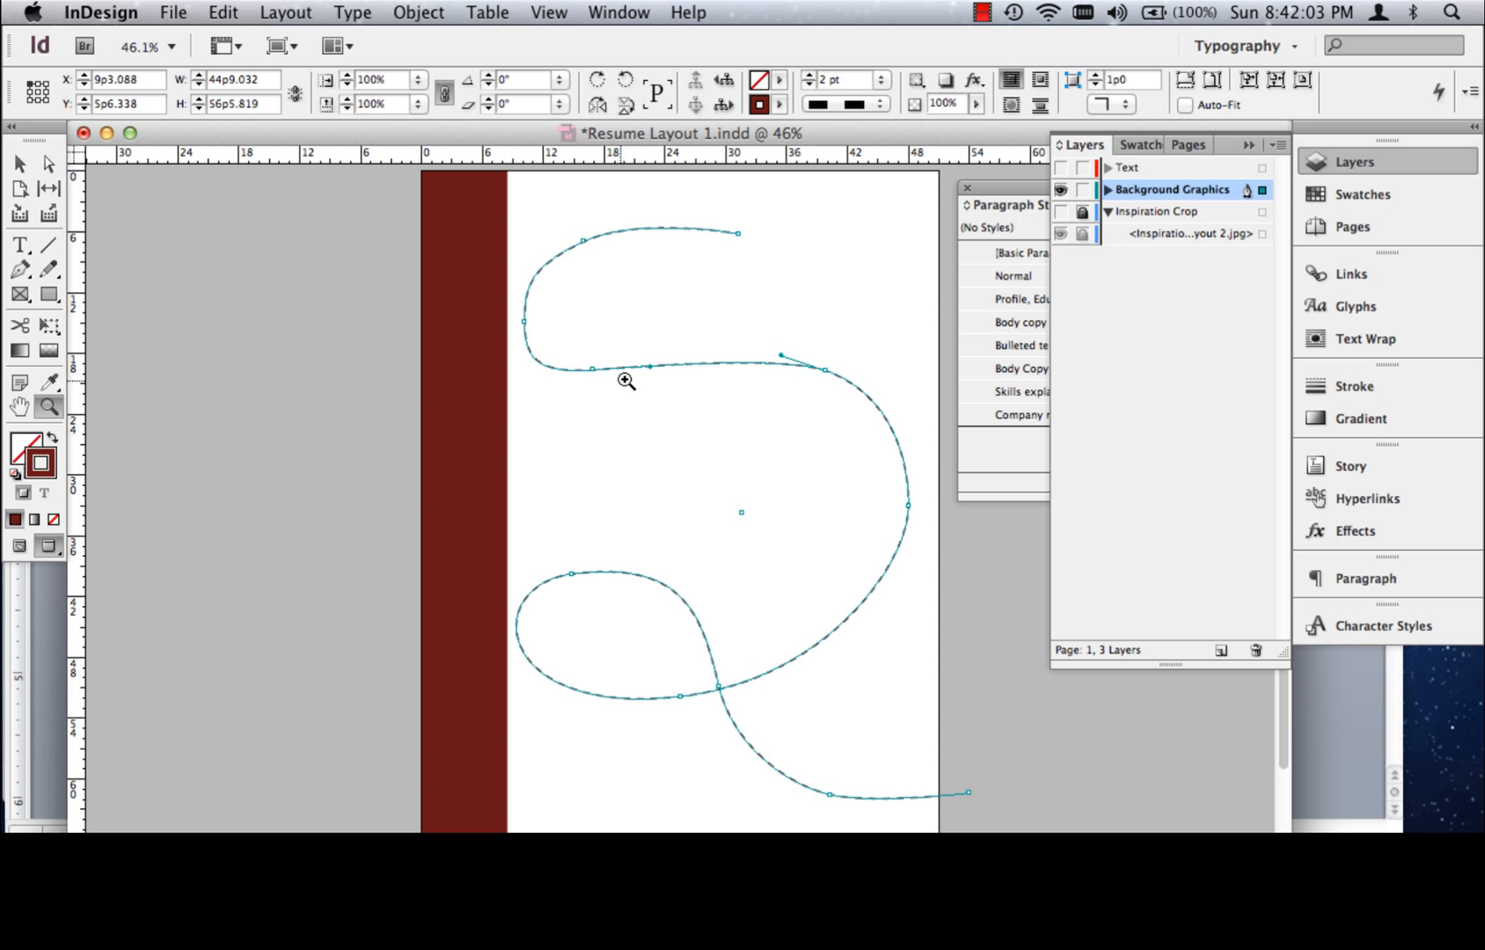
Refine the path's lower bend around the Profile area and shift the anchor point on its outermost right-hand bend slightly down
click(49, 164)
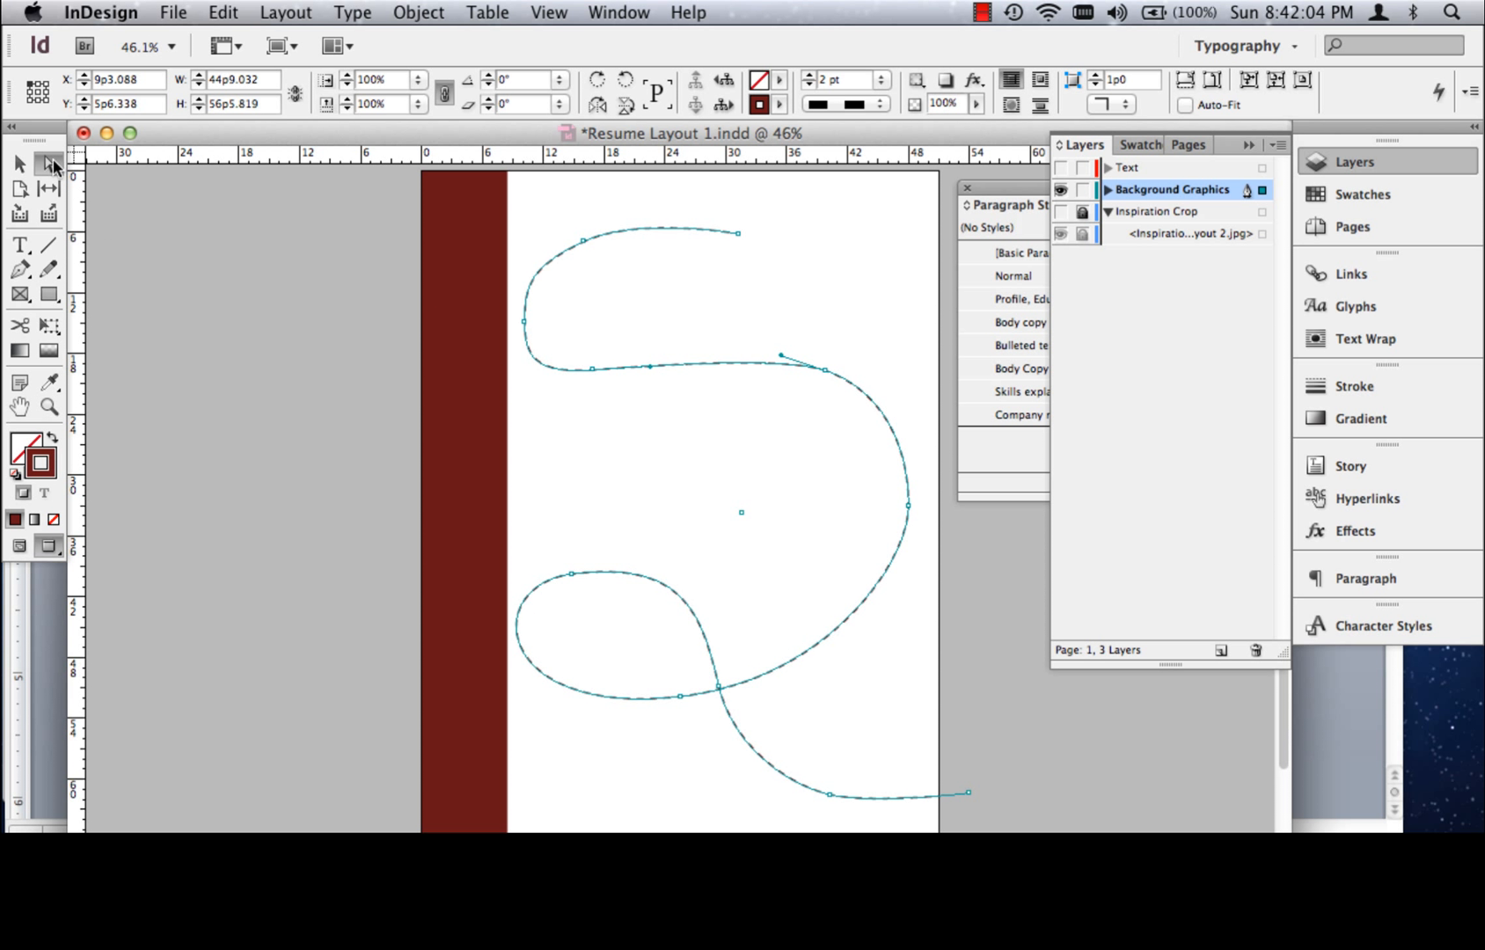
click(602, 370)
mouse_move(649, 365)
mouse_down()
mouse_move(669, 365)
mouse_move(607, 373)
mouse_move(623, 377)
mouse_up()
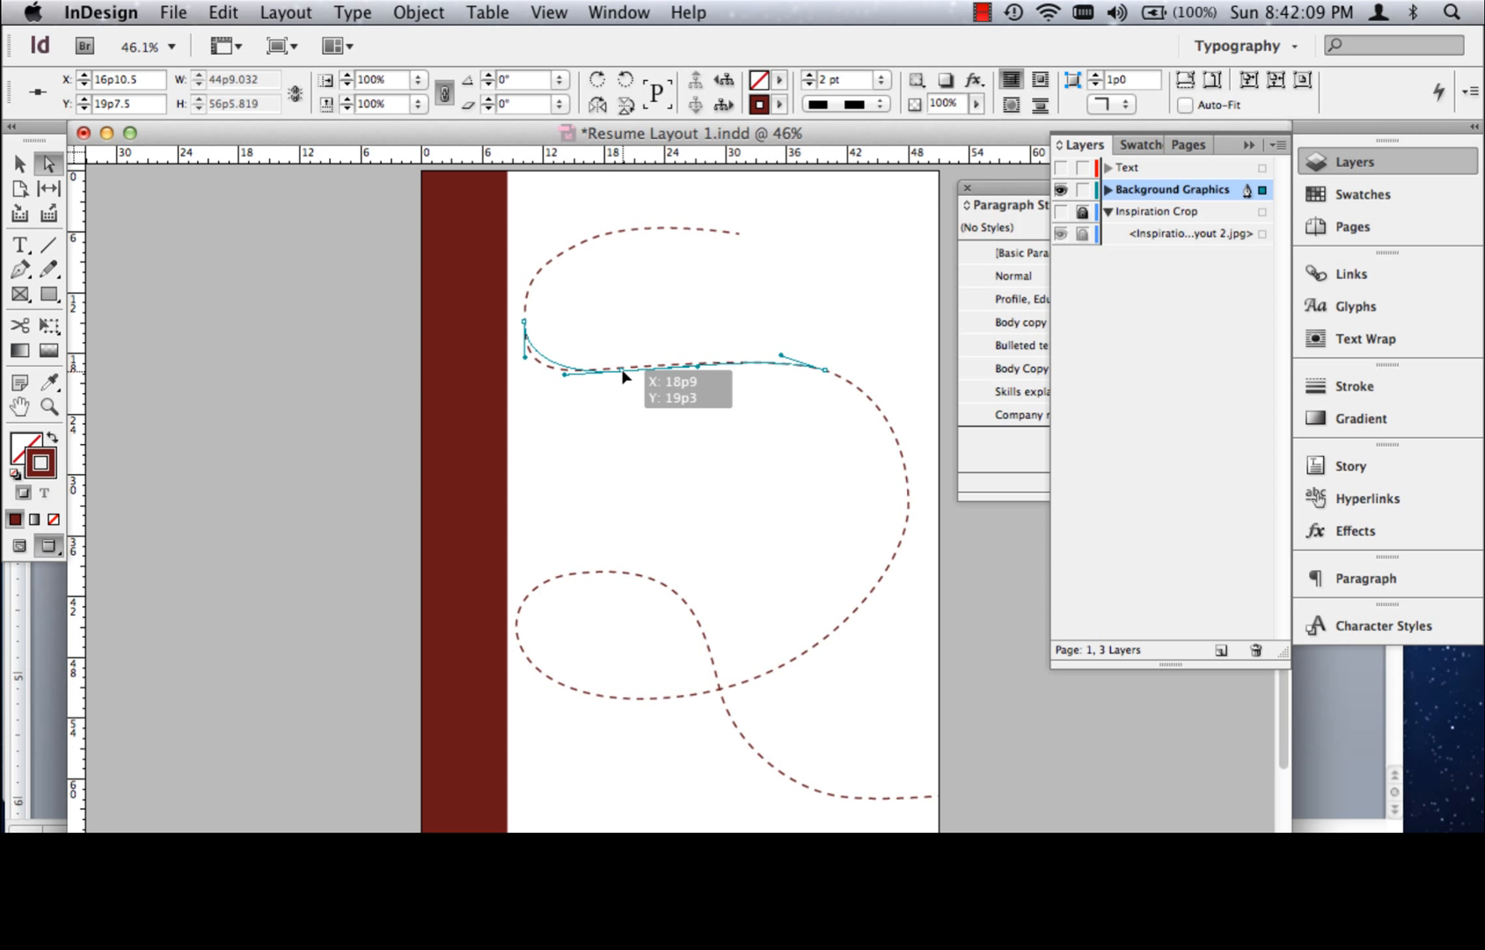
drag(524, 360, 525, 351)
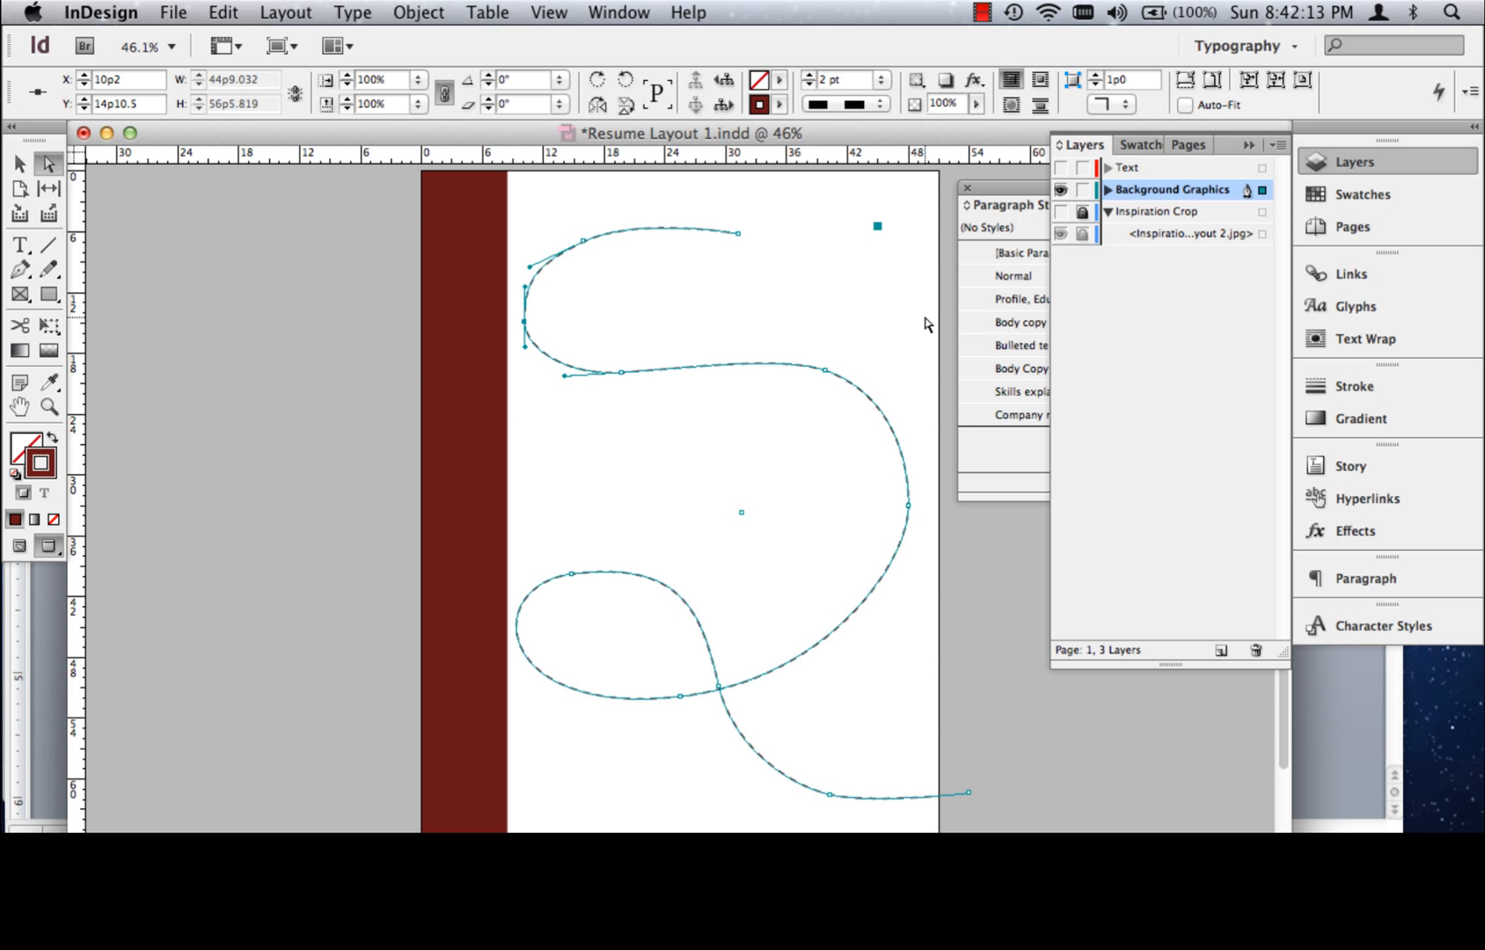
drag(909, 508, 908, 515)
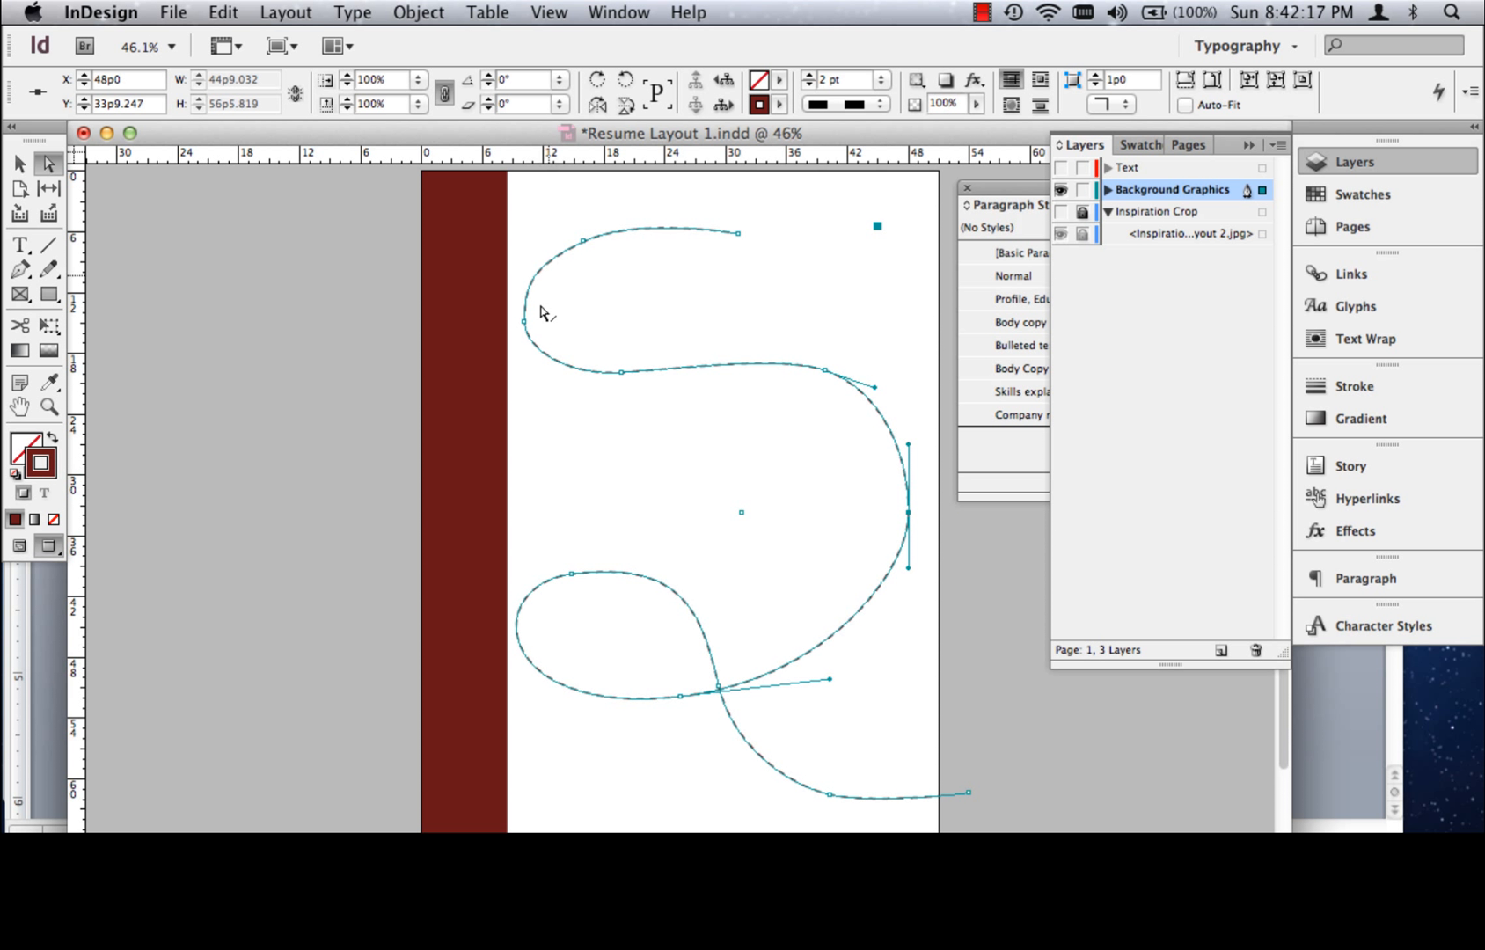
Show the Text layer again and deselect the dashed path
click(1060, 167)
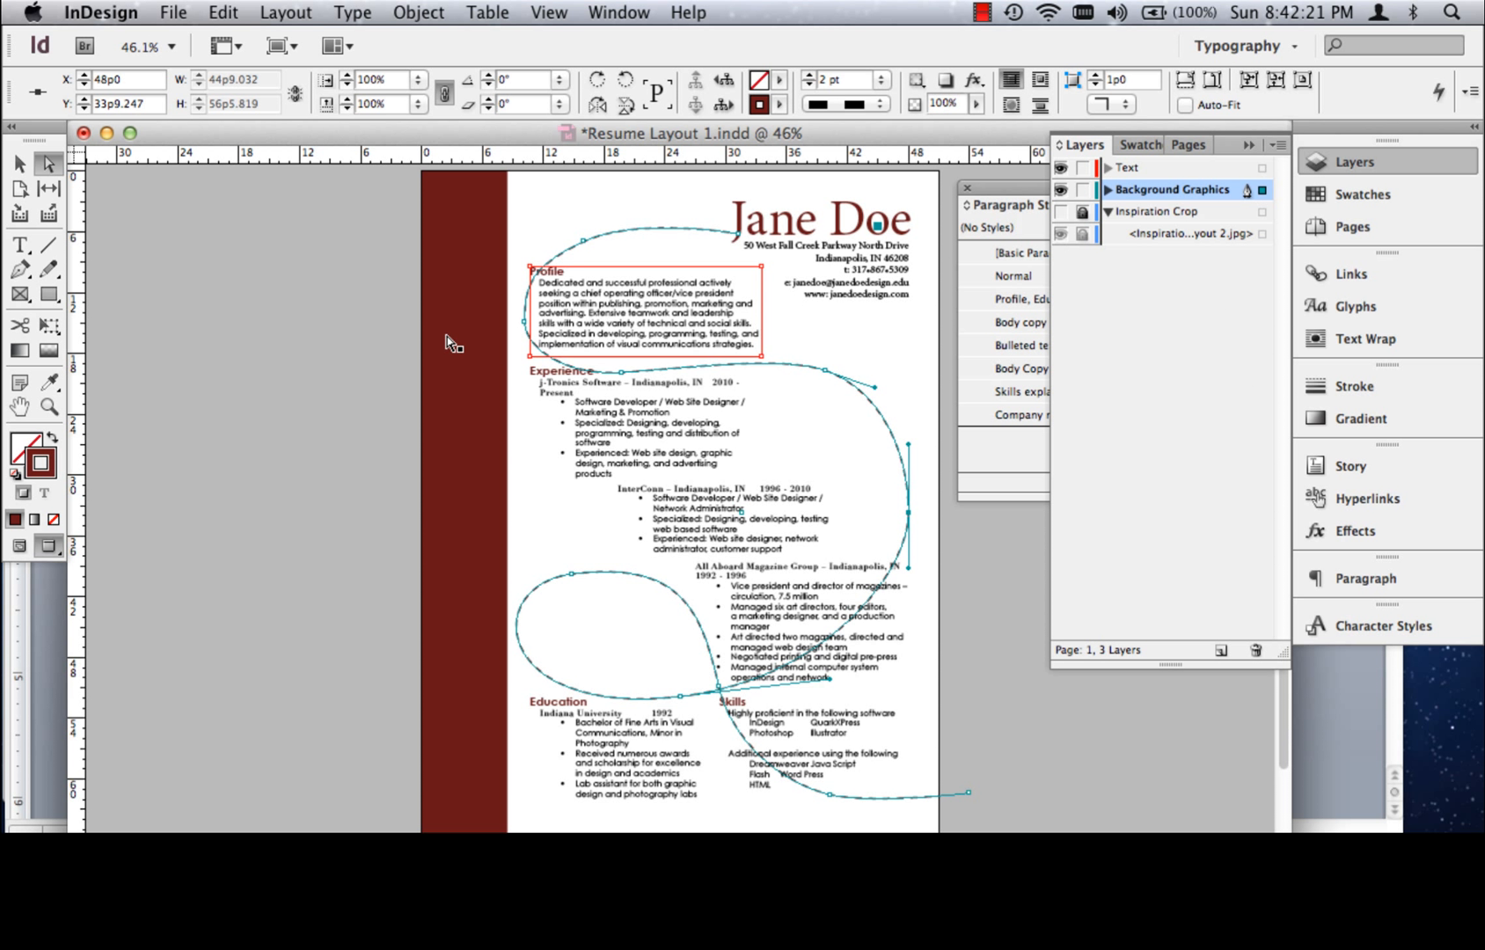
click(19, 162)
click(246, 239)
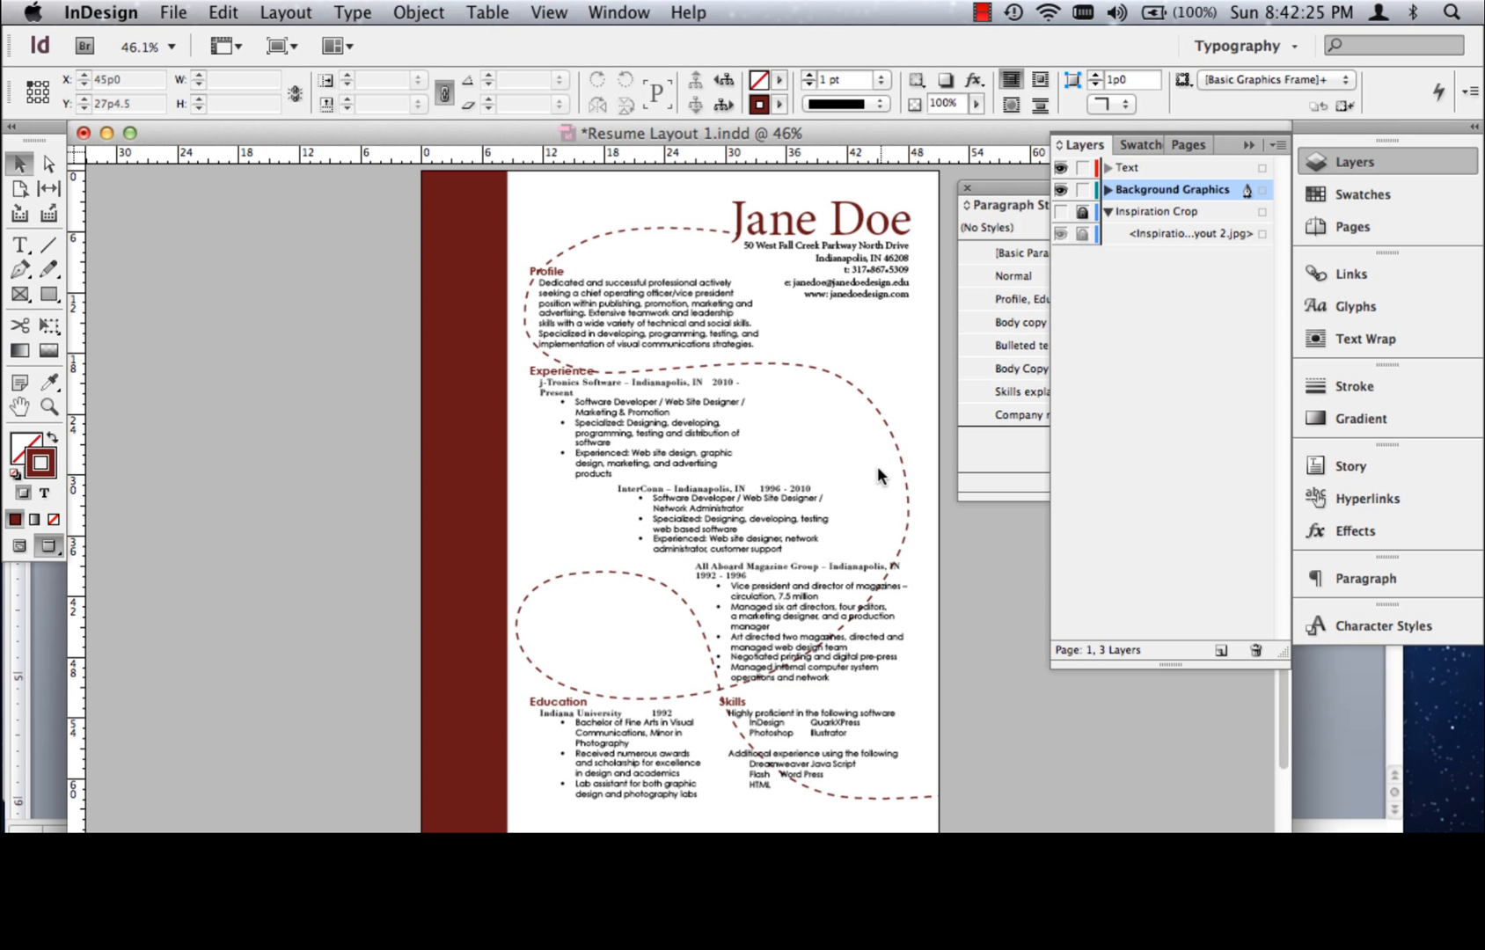
Lower the dashed path's opacity to 21% and deselect it
click(845, 381)
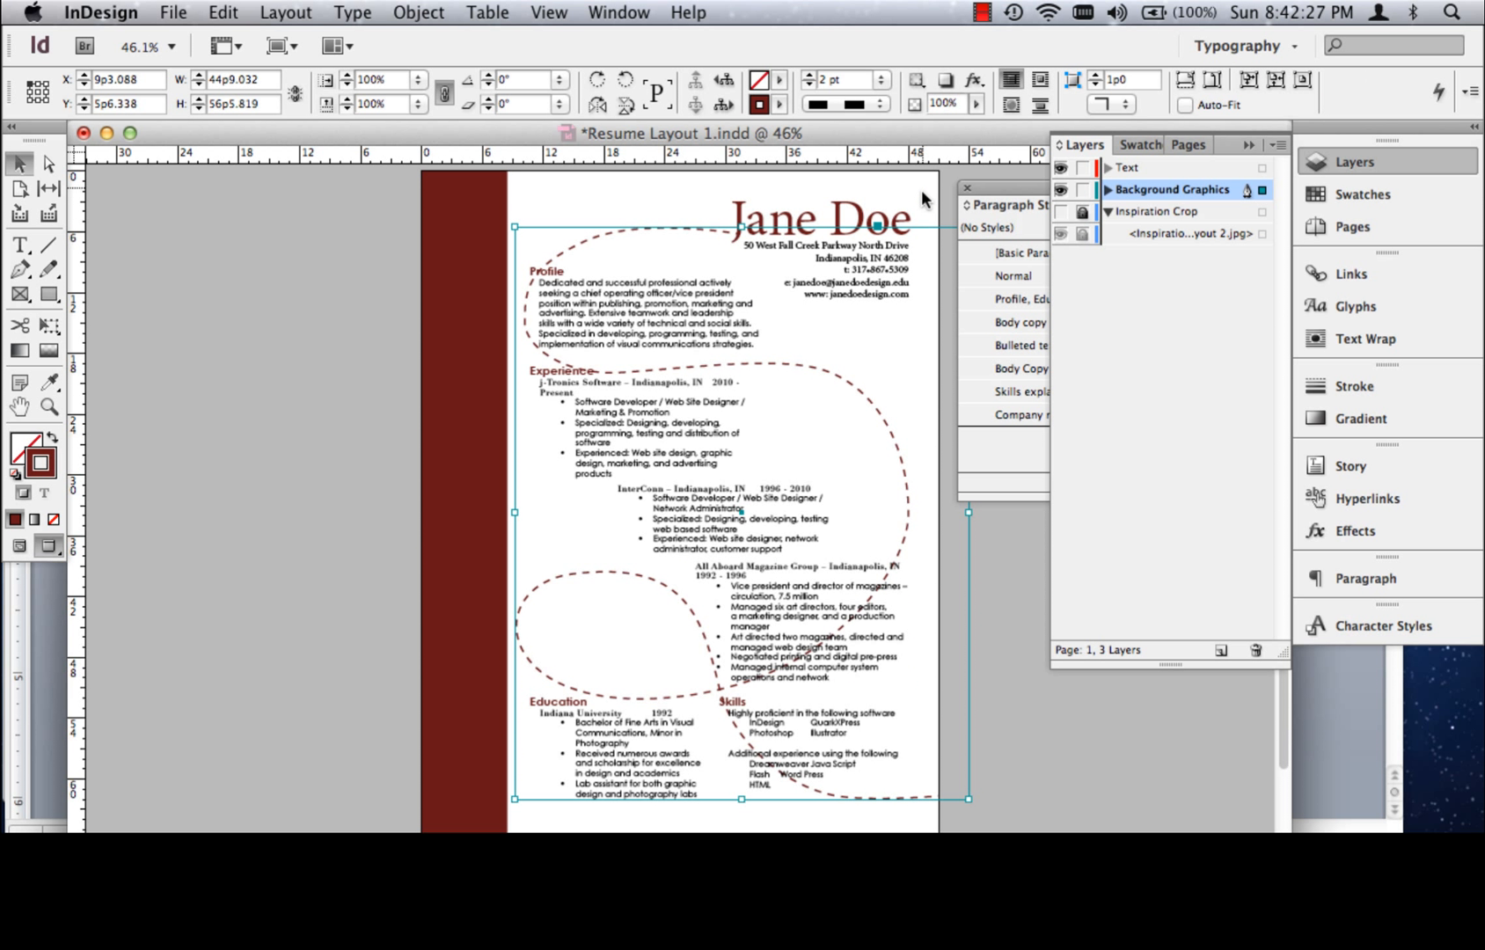
click(974, 102)
drag(978, 131, 889, 134)
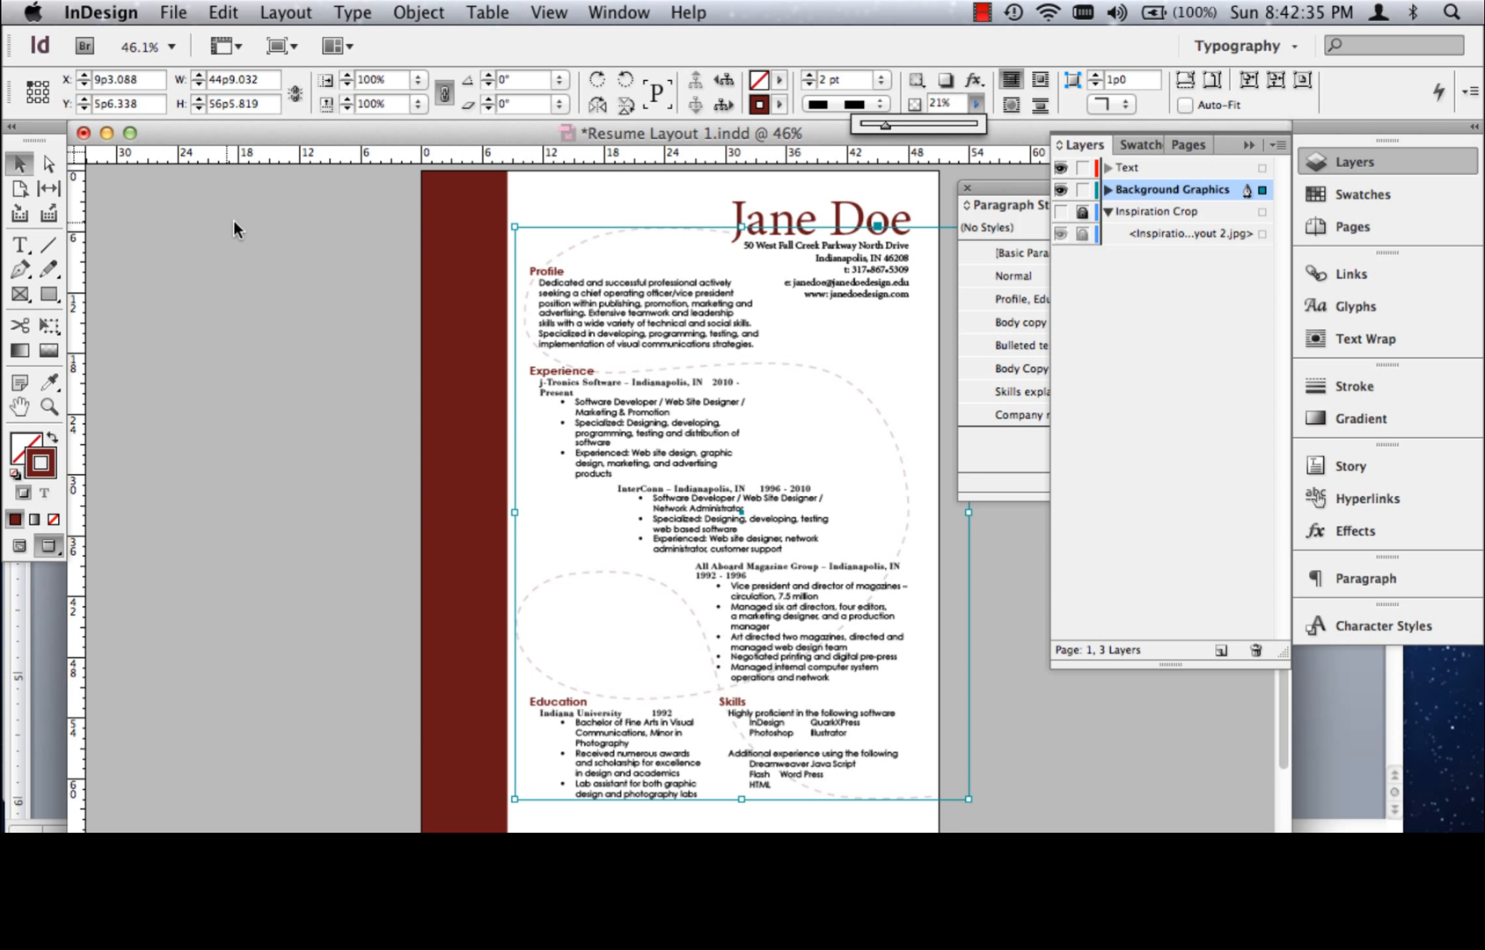
click(227, 290)
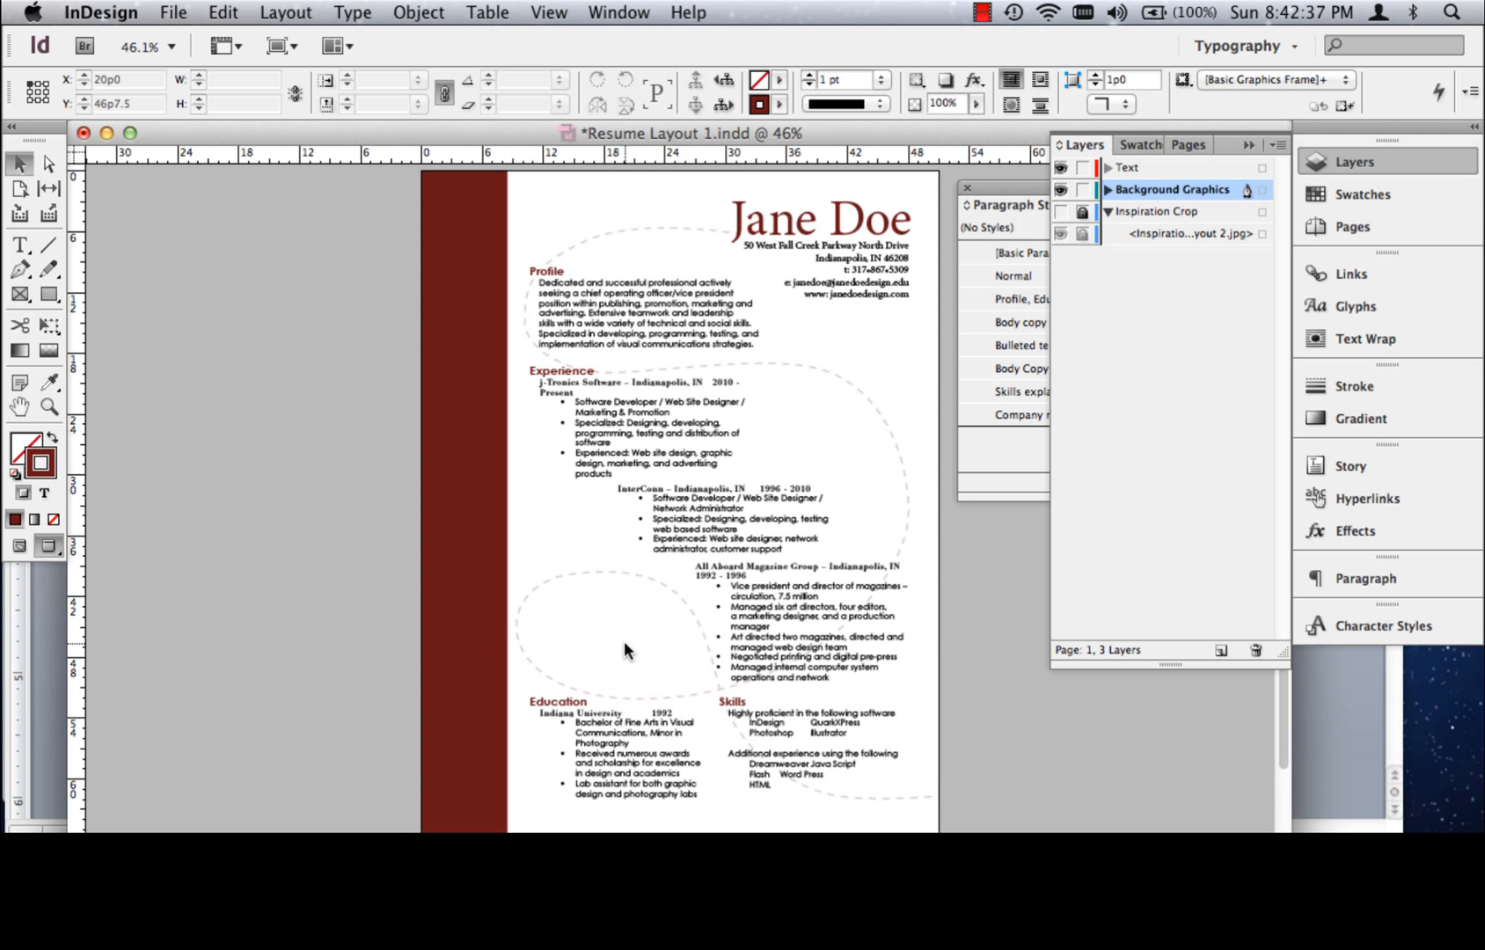
Try moving the Education text frame up into the dashed loop, and undo the move
click(19, 187)
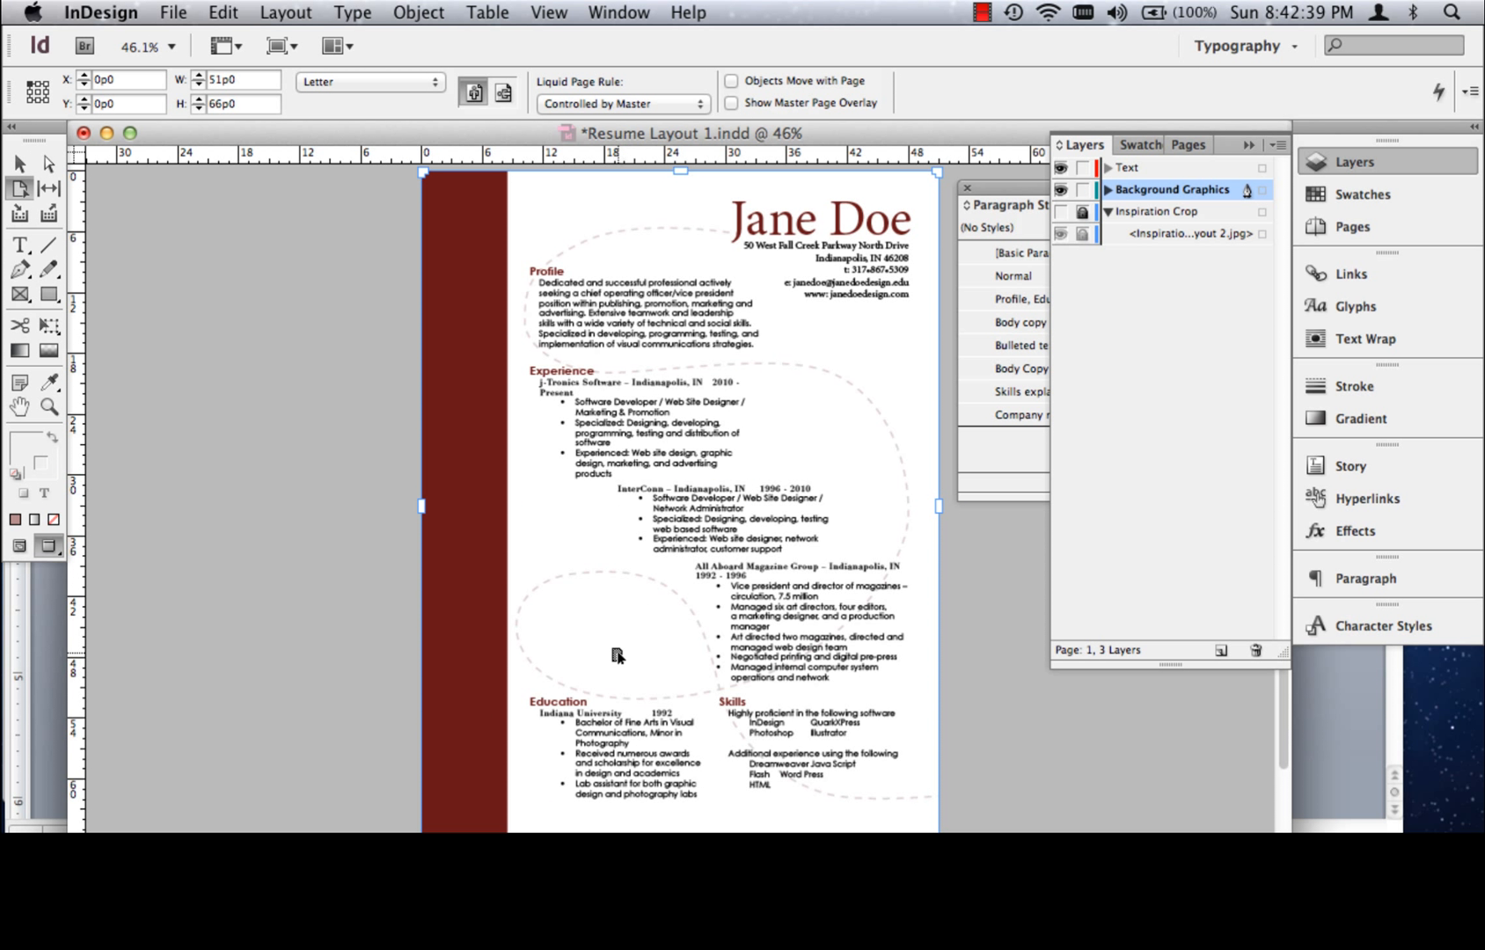
click(16, 164)
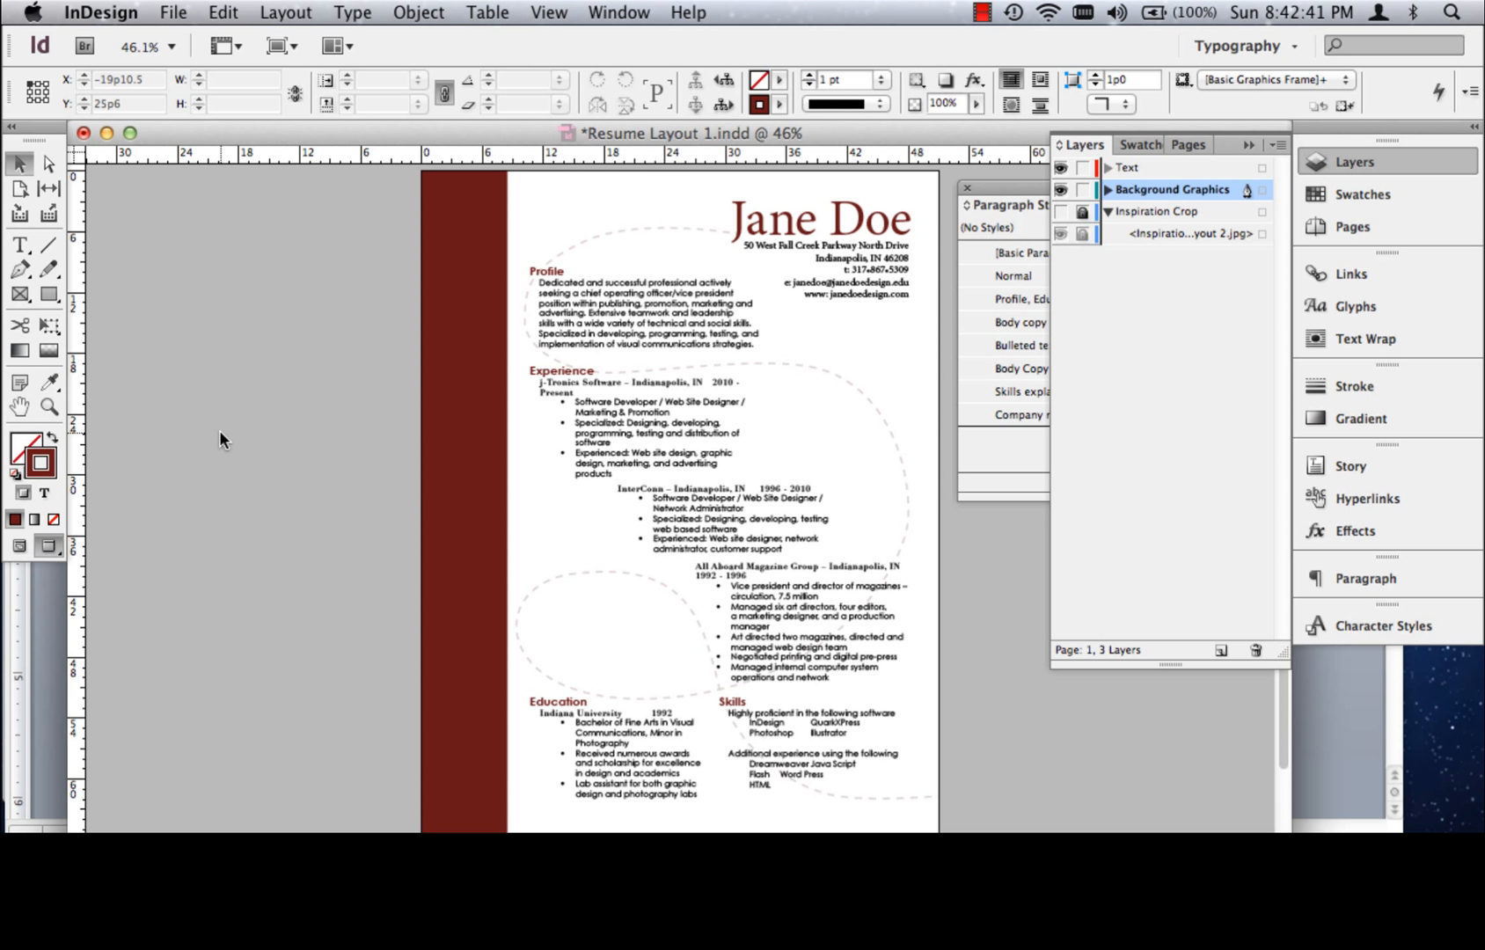
click(614, 736)
drag(613, 736, 620, 655)
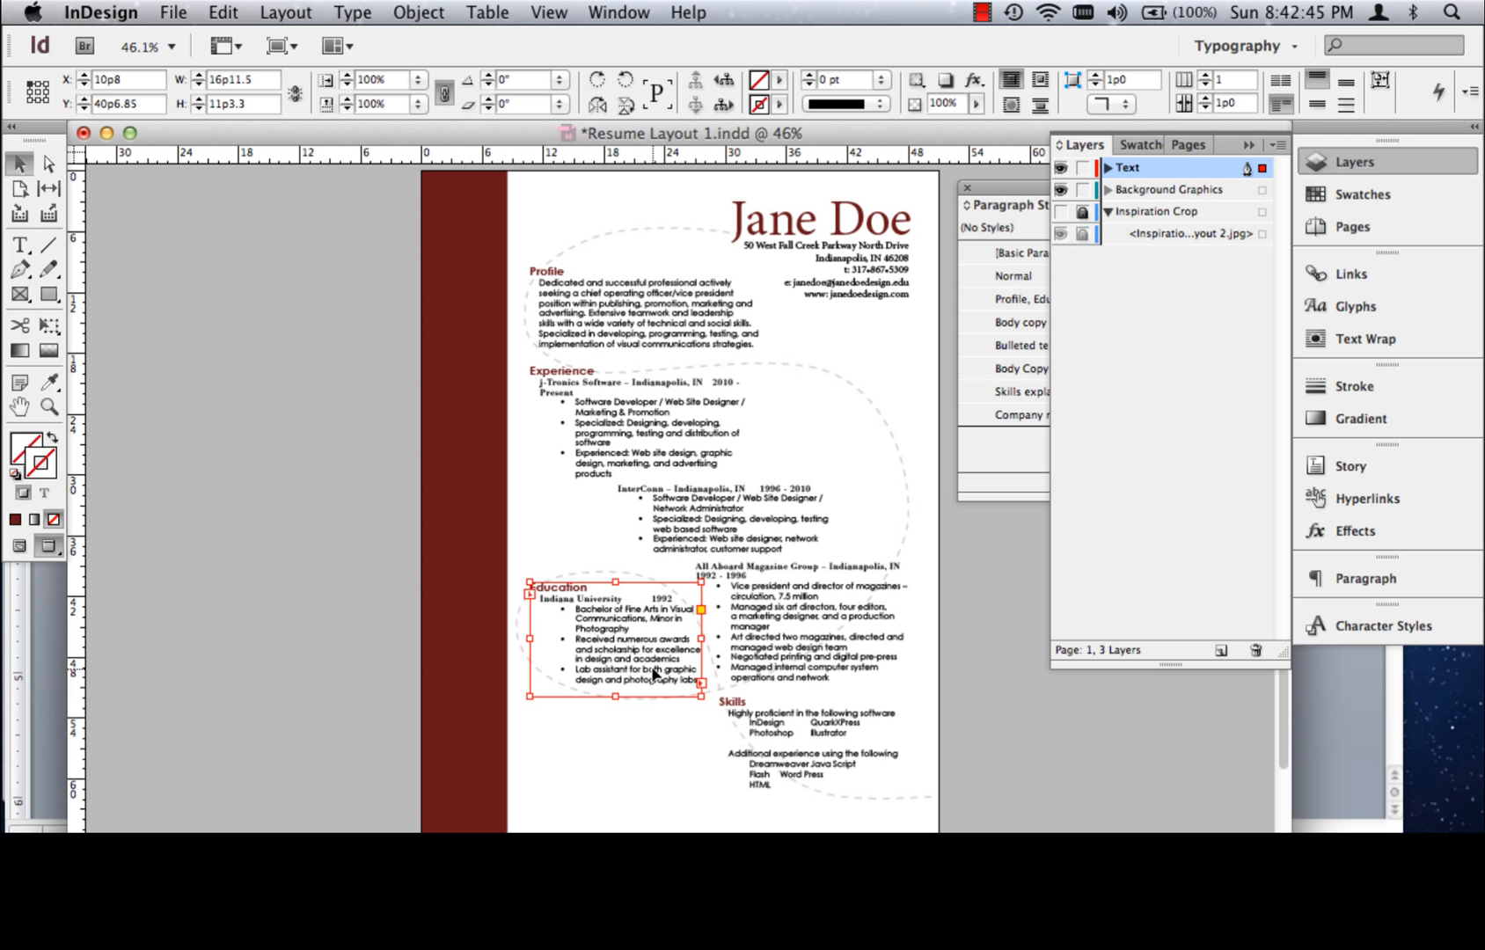
key(super+z)
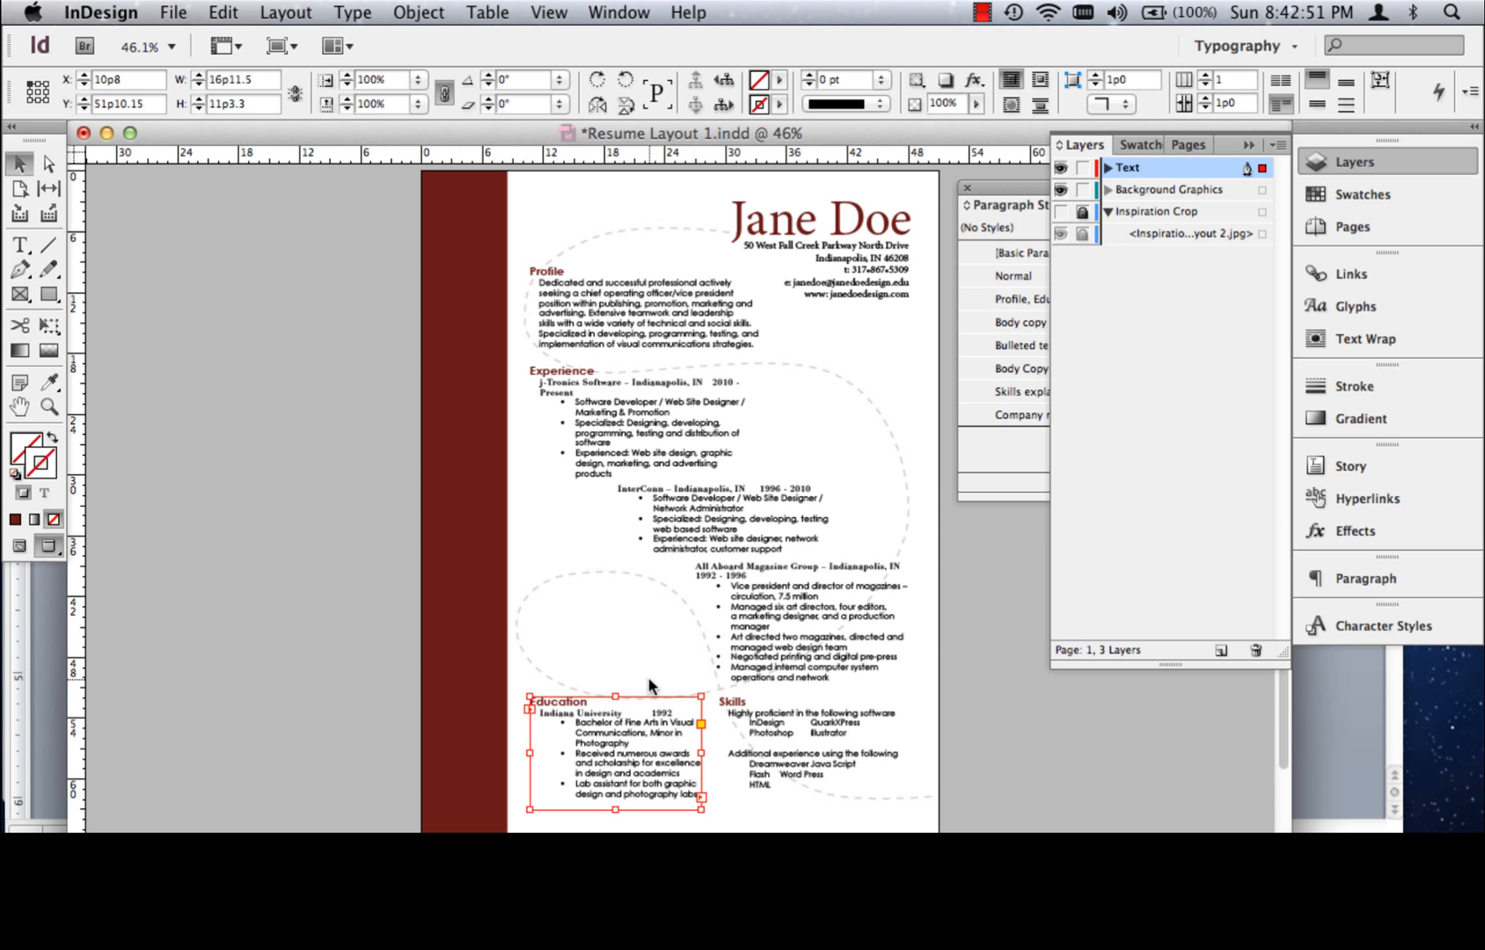
Widen the first Experience text frame to about 24p8.5 and shorten it to about 8p4.5 so it holds only the j-Tronics entry
click(704, 384)
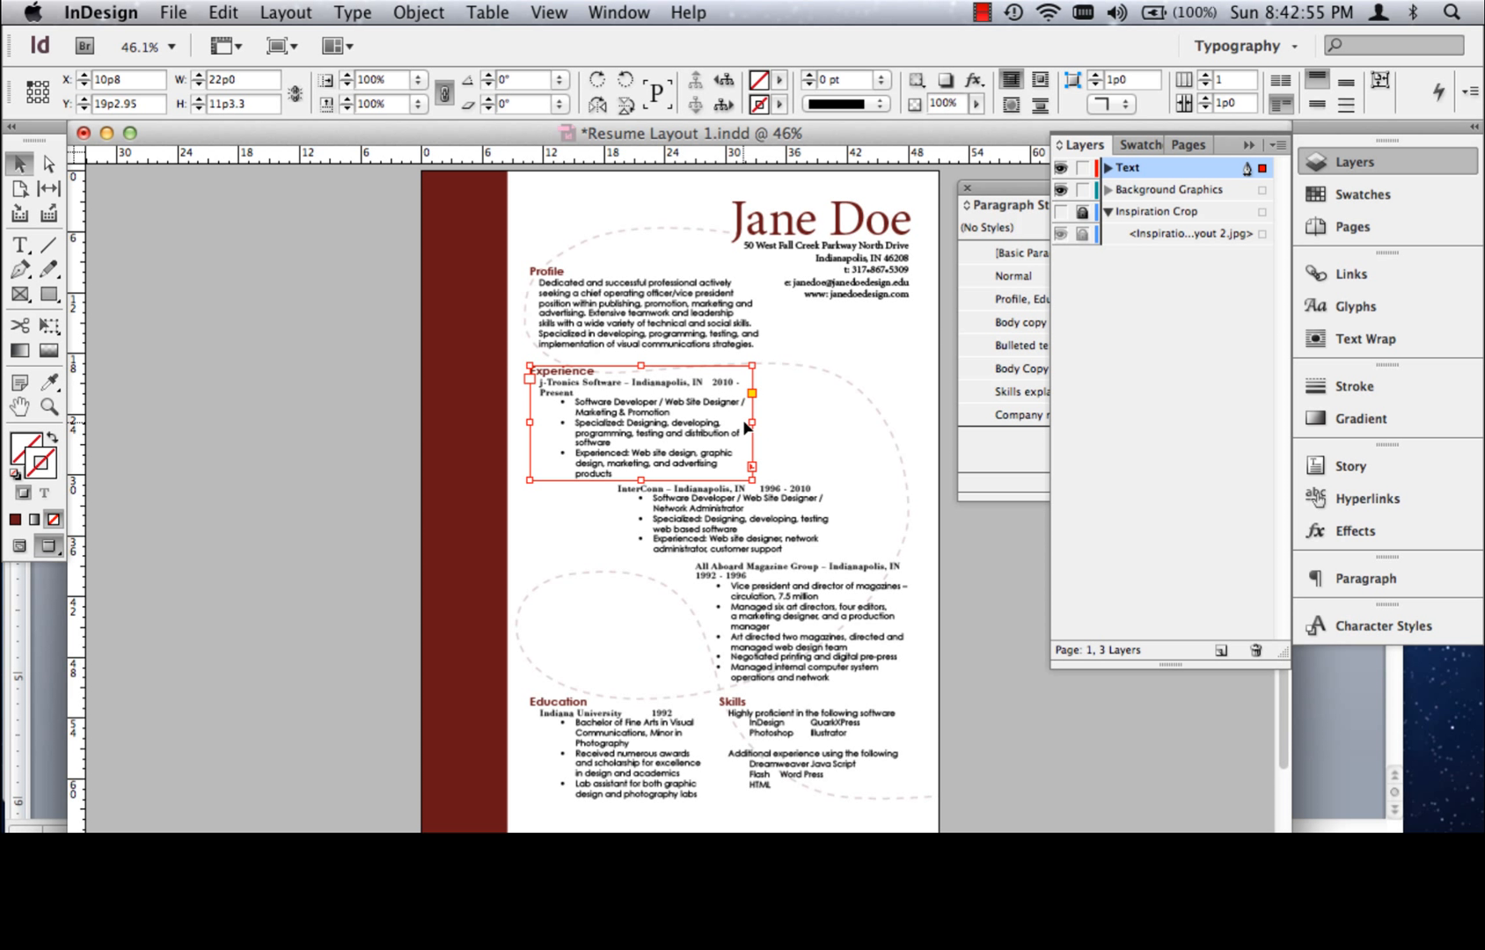
drag(751, 420, 781, 423)
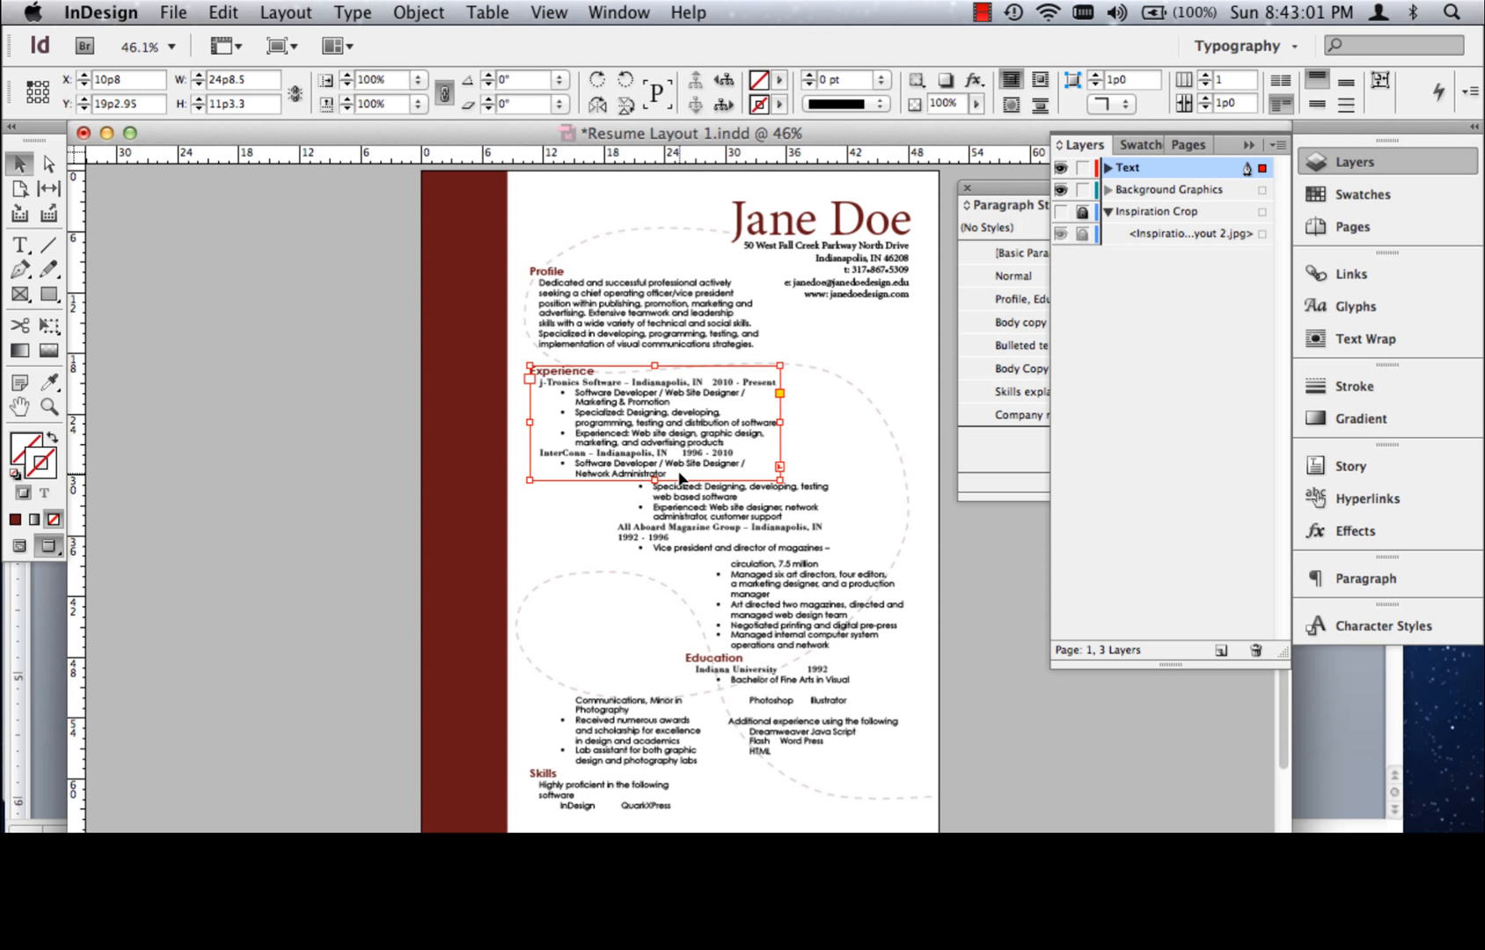
mouse_move(655, 479)
mouse_down()
mouse_move(708, 473)
mouse_move(652, 466)
mouse_move(654, 449)
mouse_up()
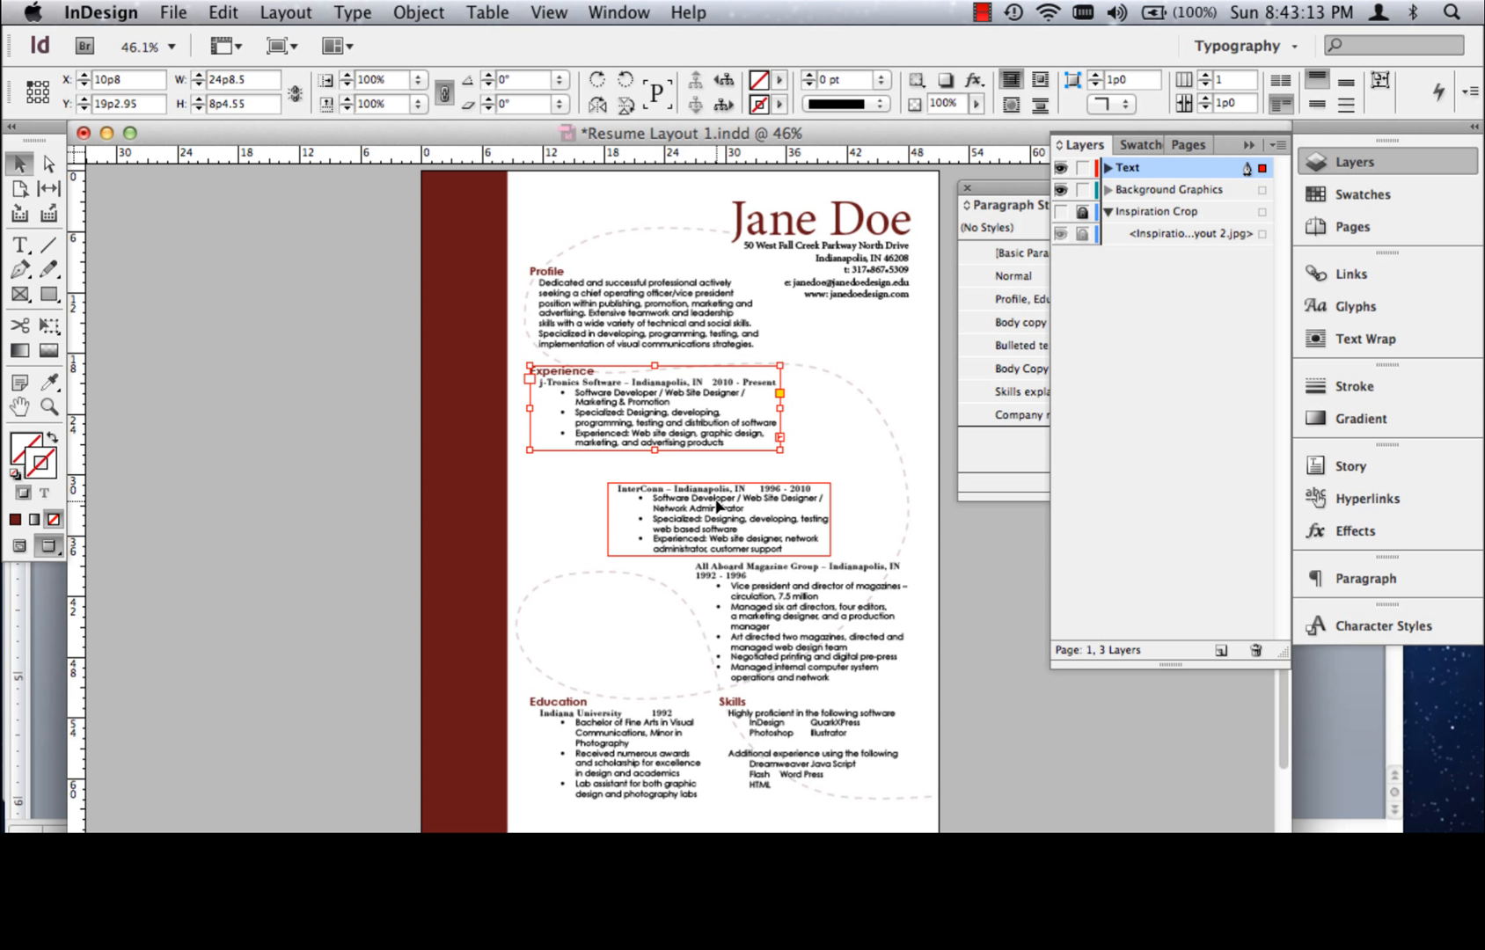
Move the InterConn text frame up to Y 28p3.3, closer beneath the j-Tronics entry
shift+click(719, 504)
click(339, 453)
click(711, 510)
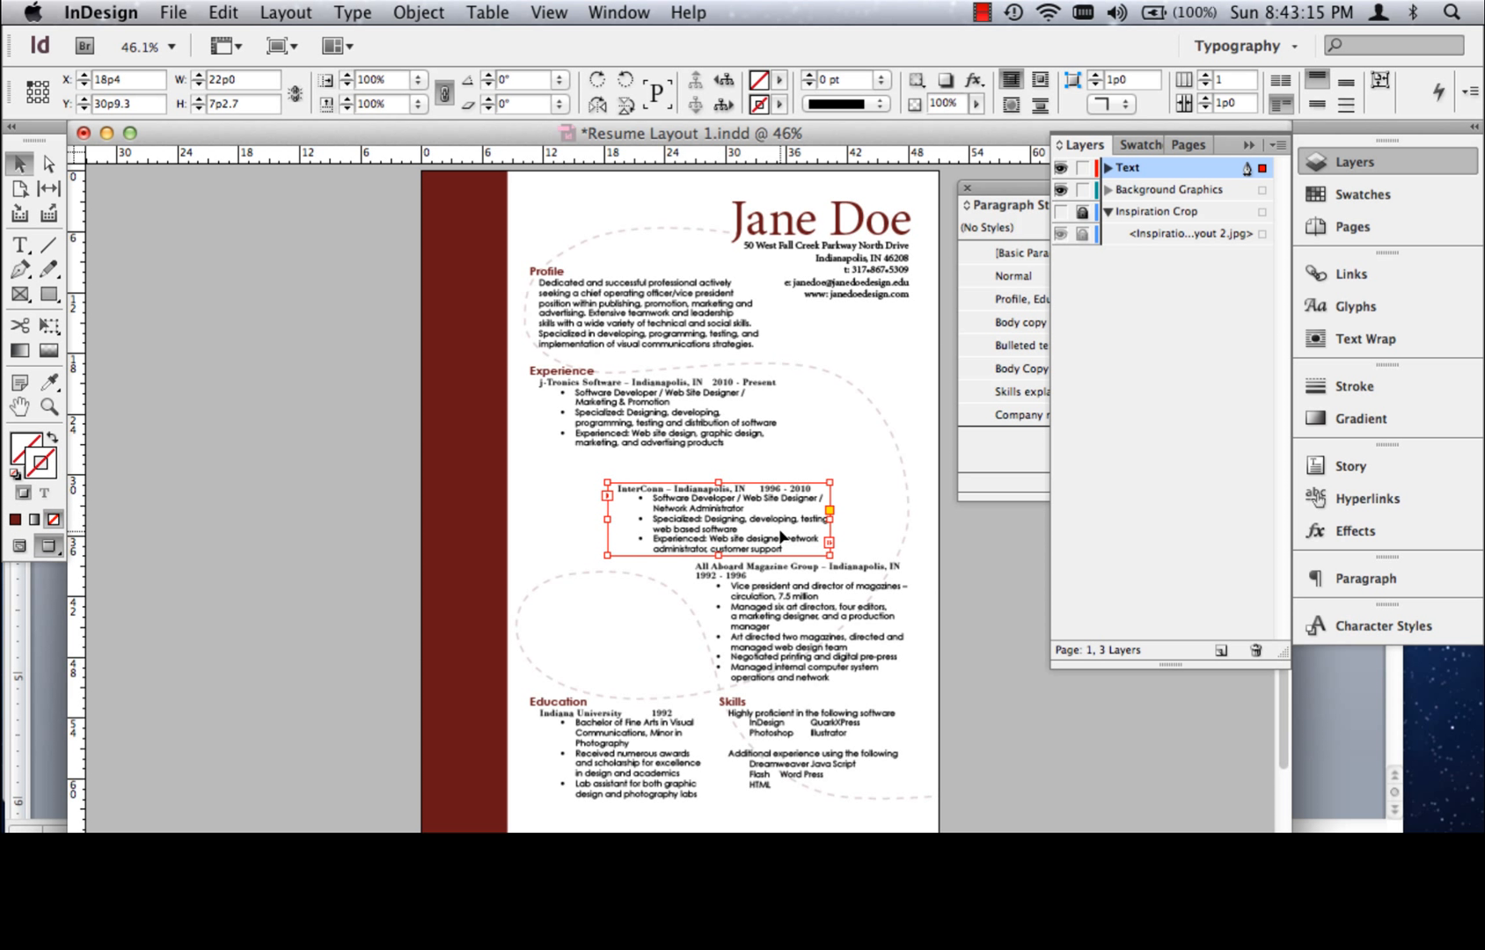
key(shift+Up)
key(shift+Up)
Move the All Aboard Magazine Group text frame to X 25p6, Y 36p2.5, and deselect it
key(shift+Up)
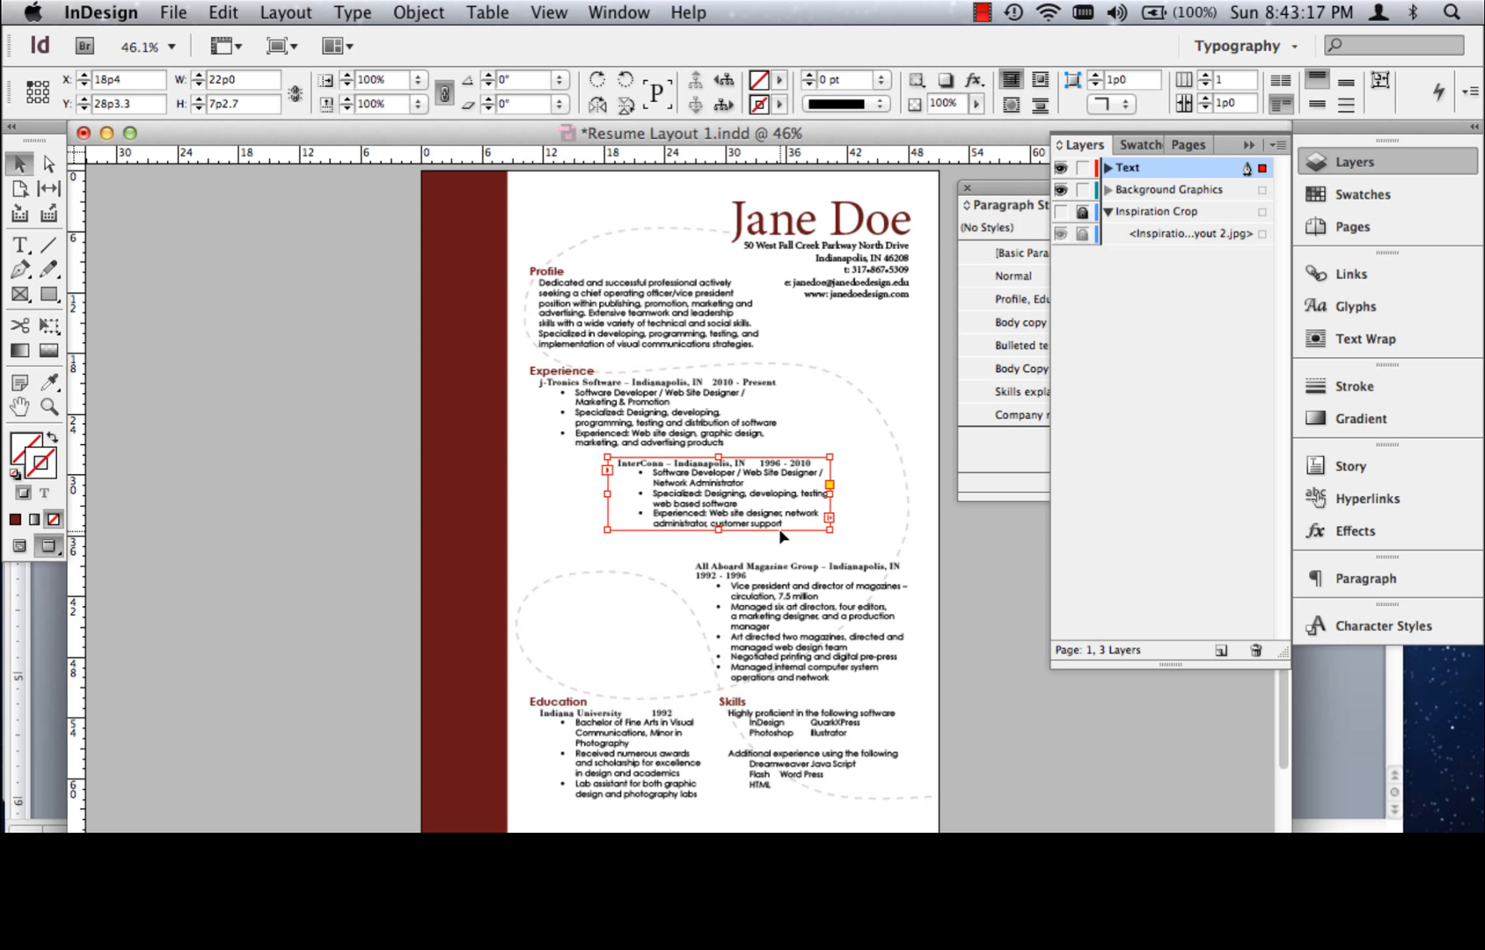
drag(755, 579, 749, 580)
key(shift+Up)
key(shift+Up)
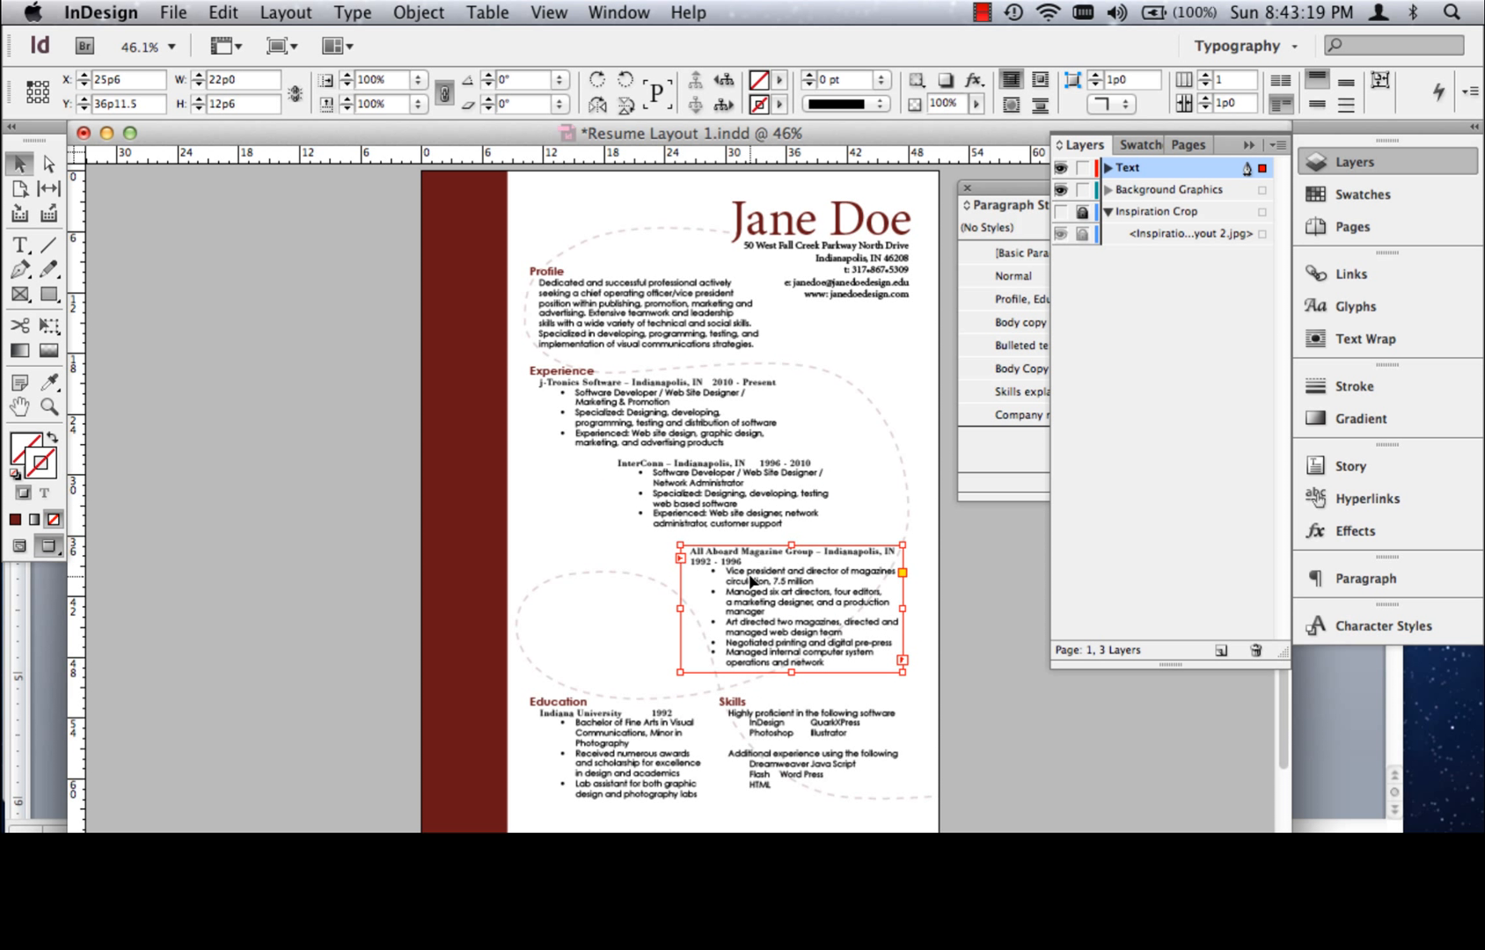
key(Up)
key(Up)
key(Up)
key(Up)
key(Up)
key(Up)
key(Up)
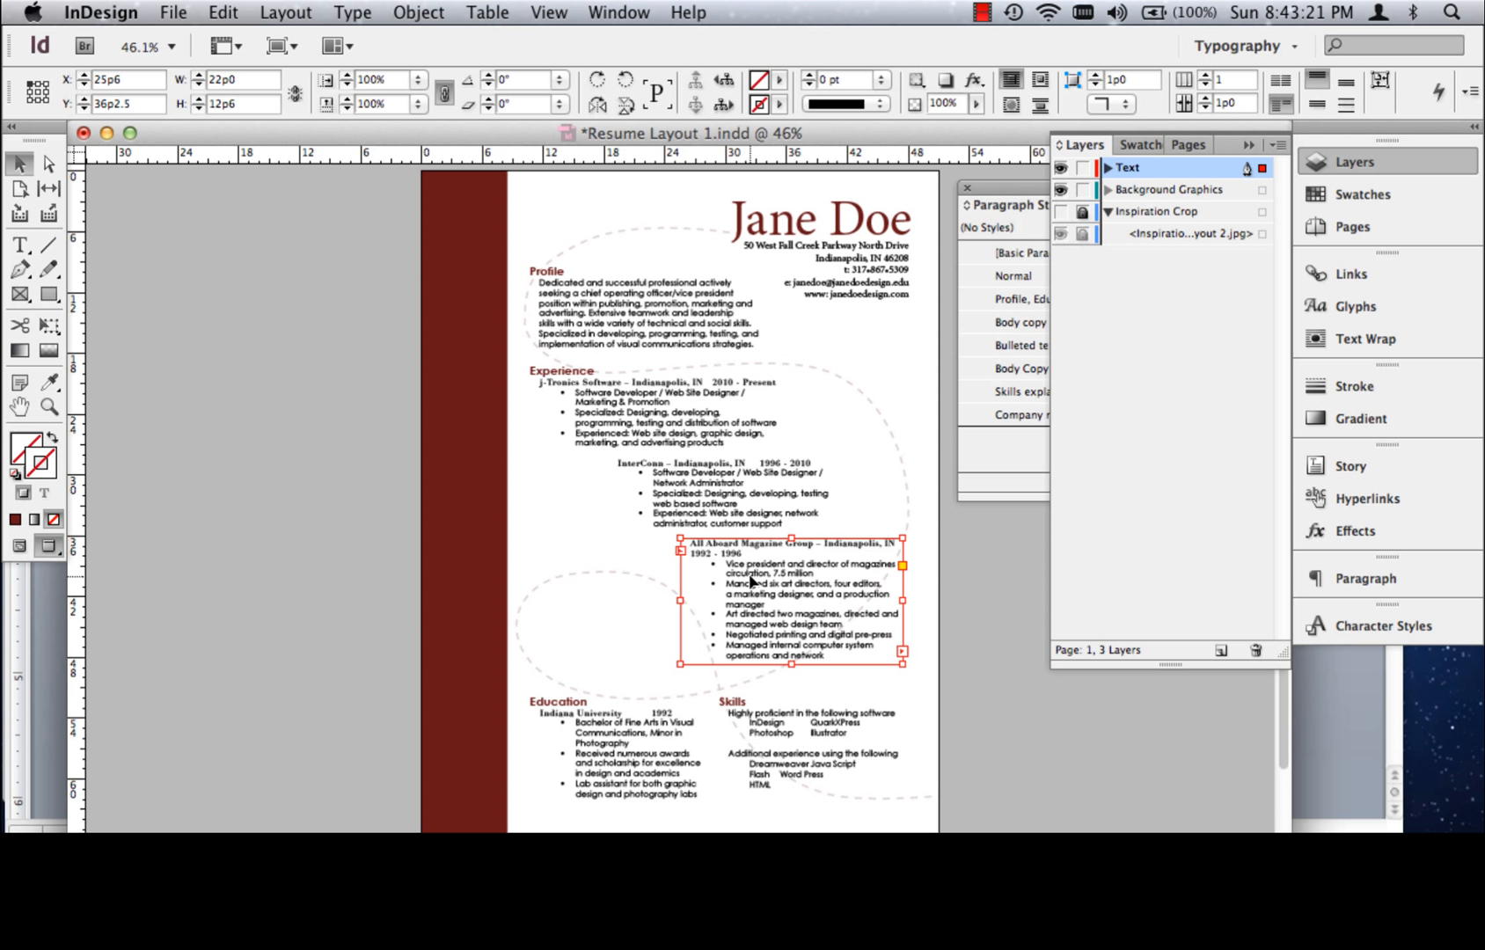
click(482, 545)
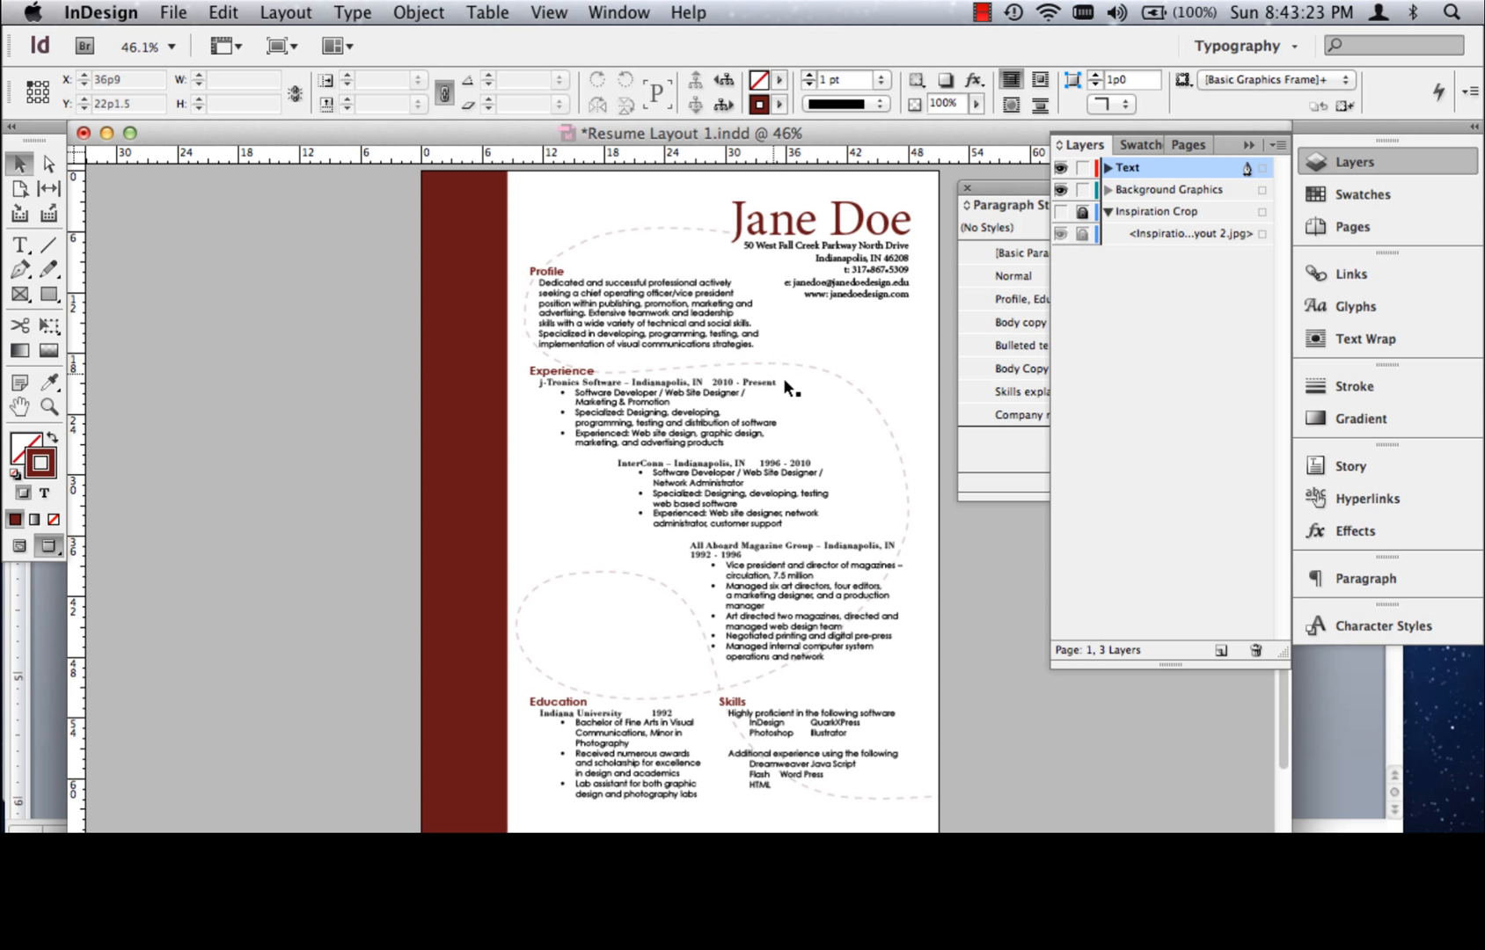
click(802, 565)
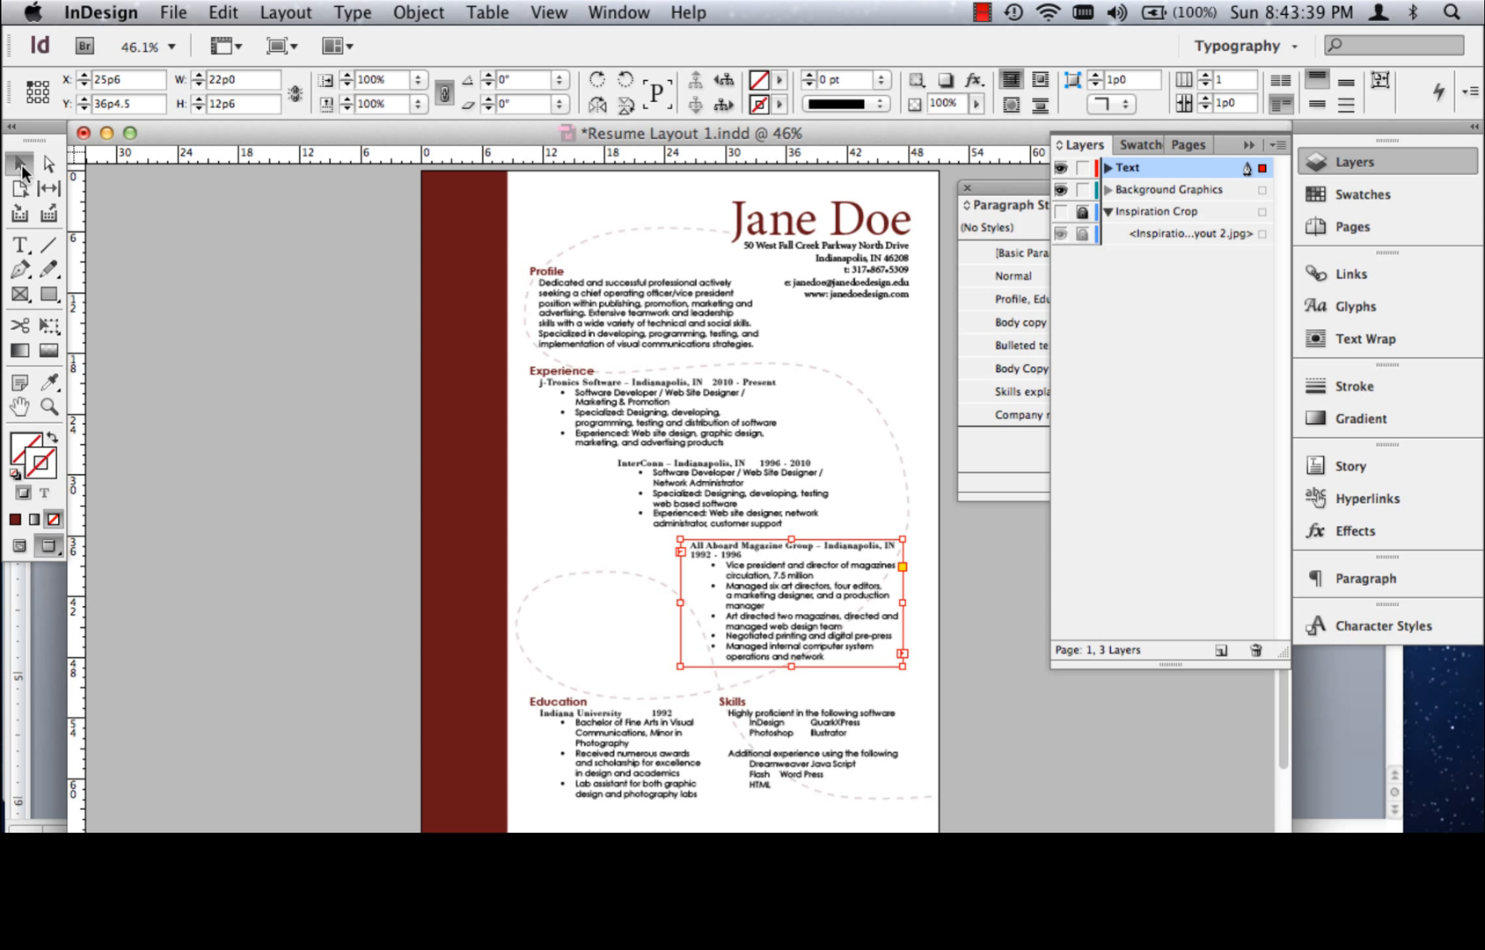
key(shift+super+a)
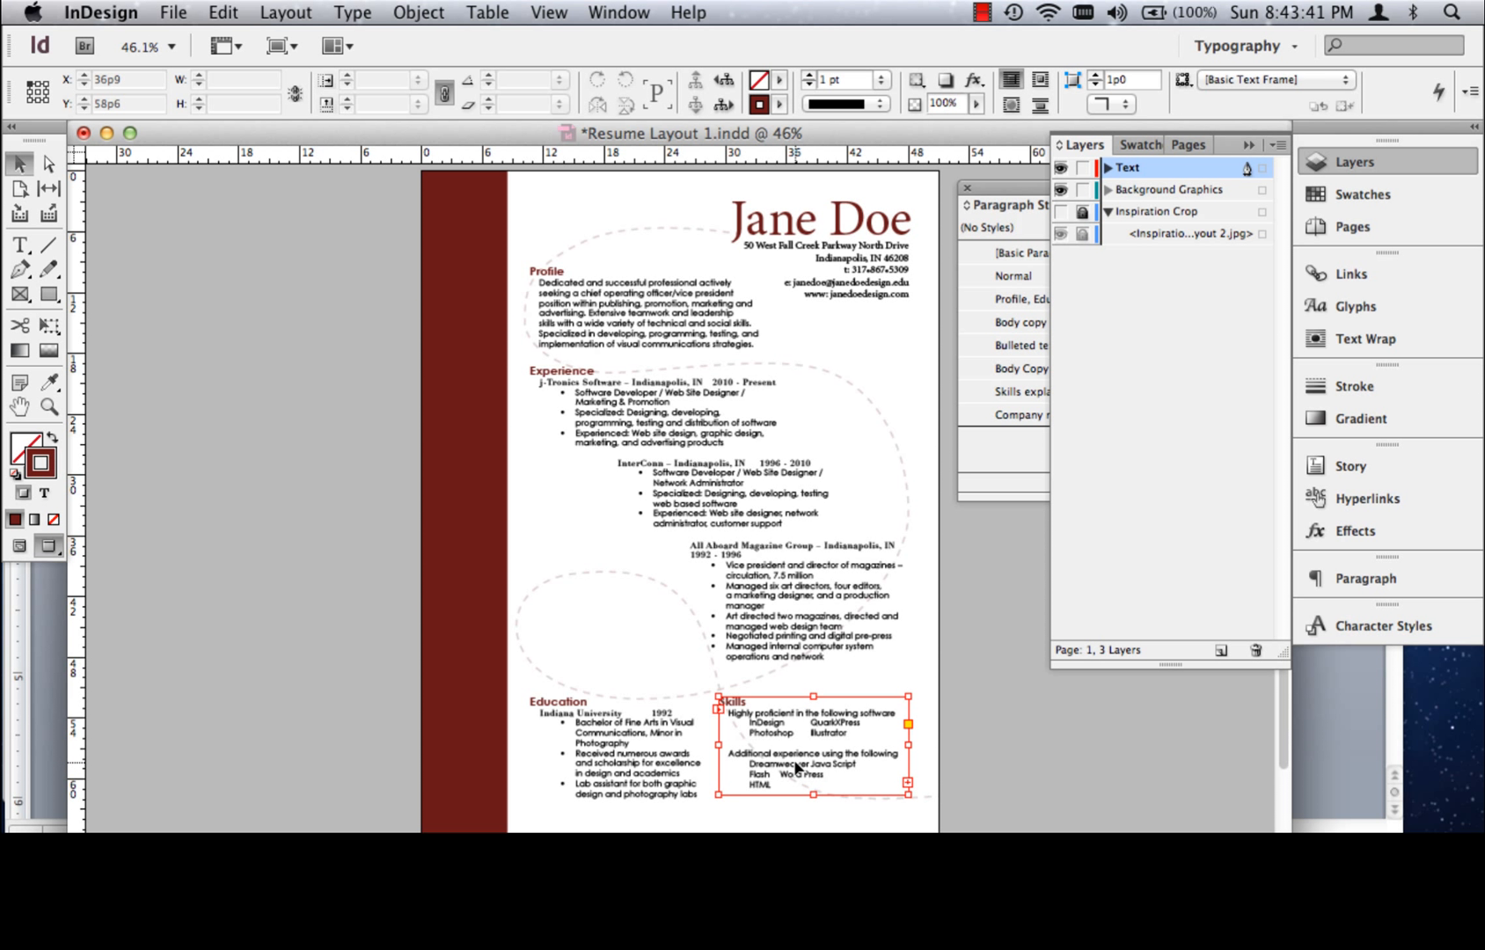
click(802, 778)
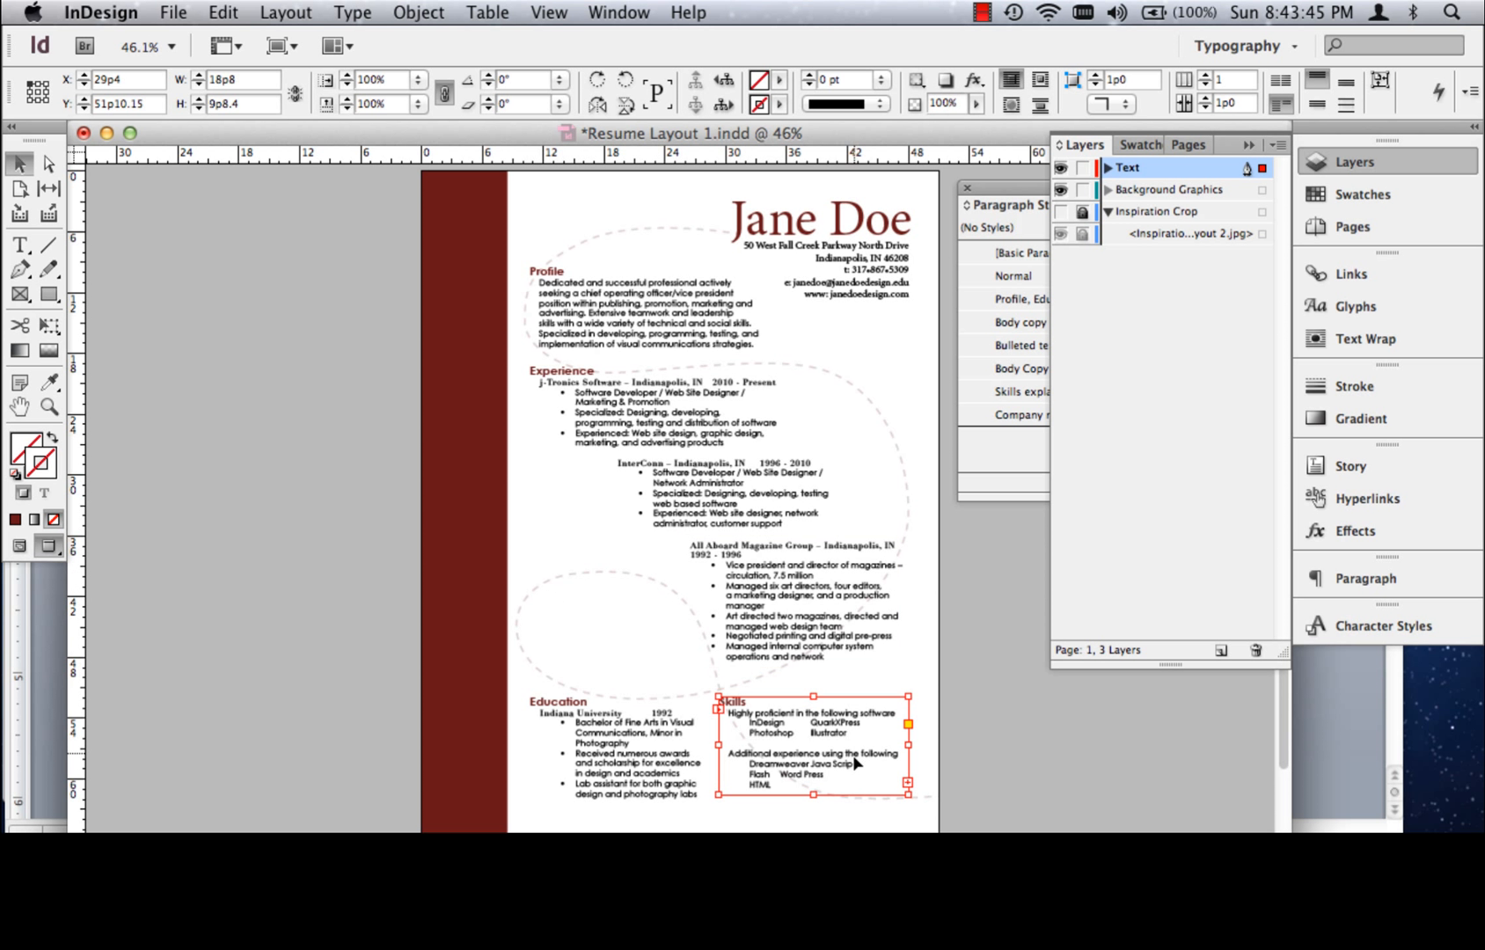
click(48, 166)
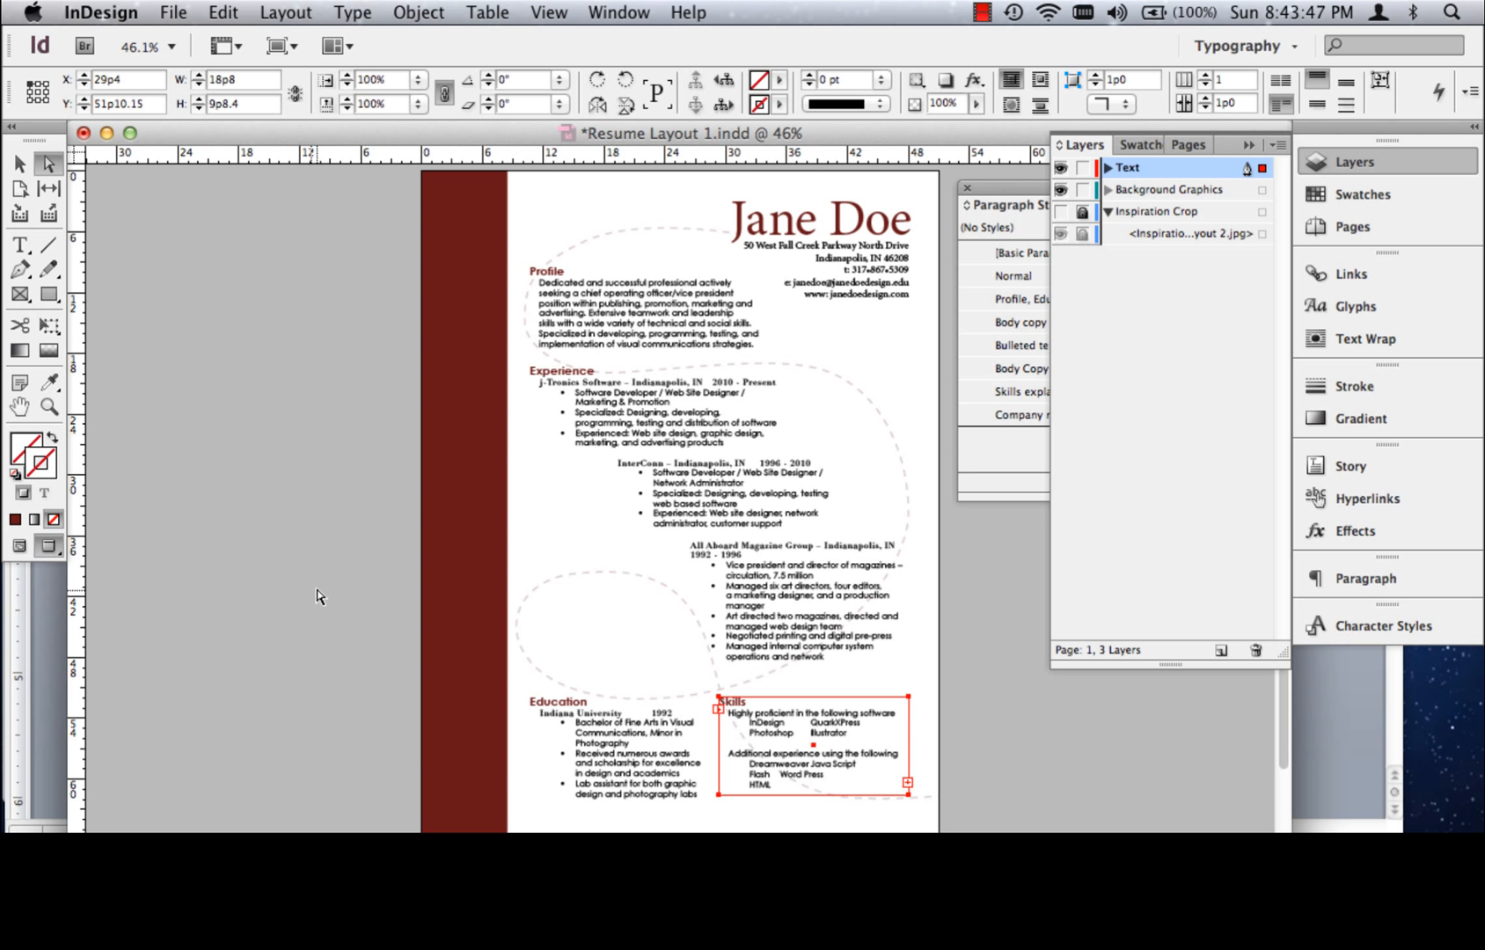
Deselect the Skills text frame and save the document
click(209, 547)
click(172, 11)
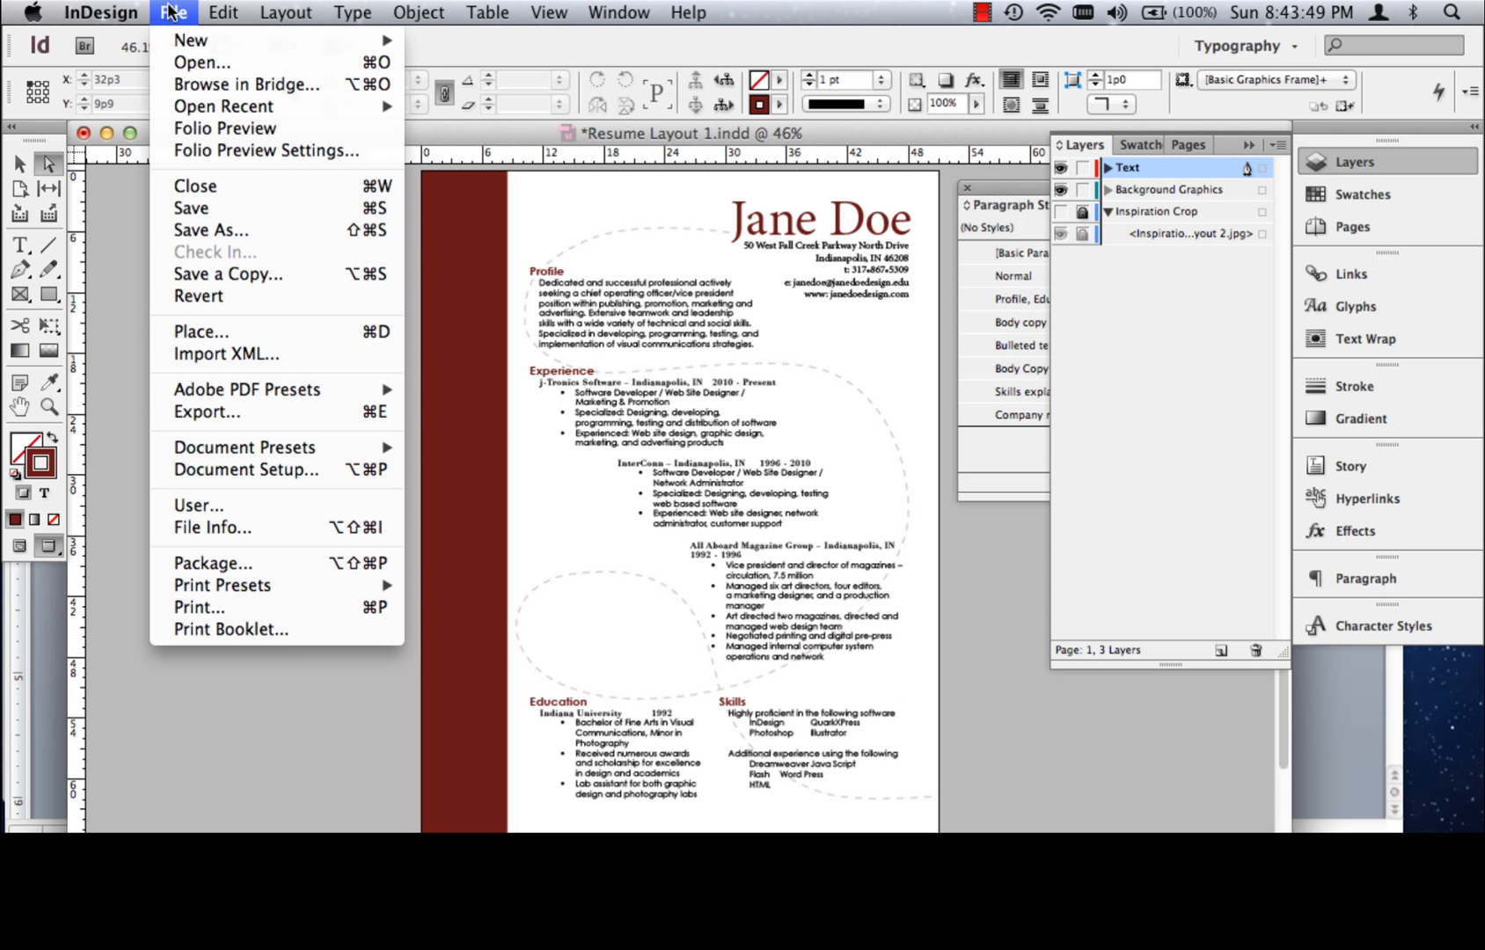
click(195, 208)
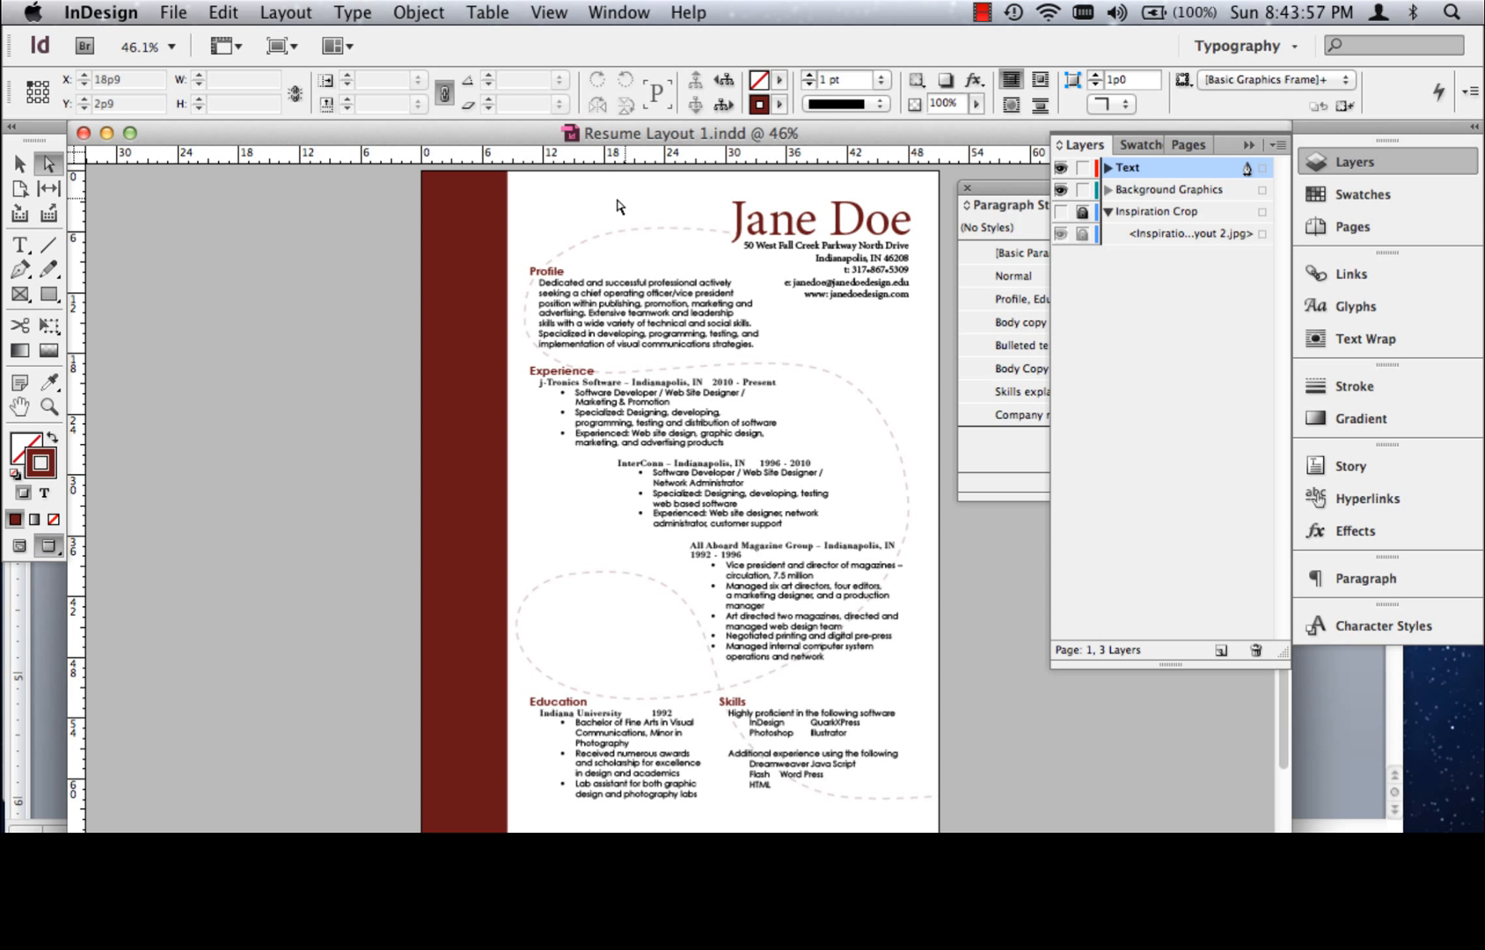
Draw a rectangle about 45p9 by 70p6 on the Background Graphics layer, covering the page beside the maroon bar and extending past the bleed
click(48, 293)
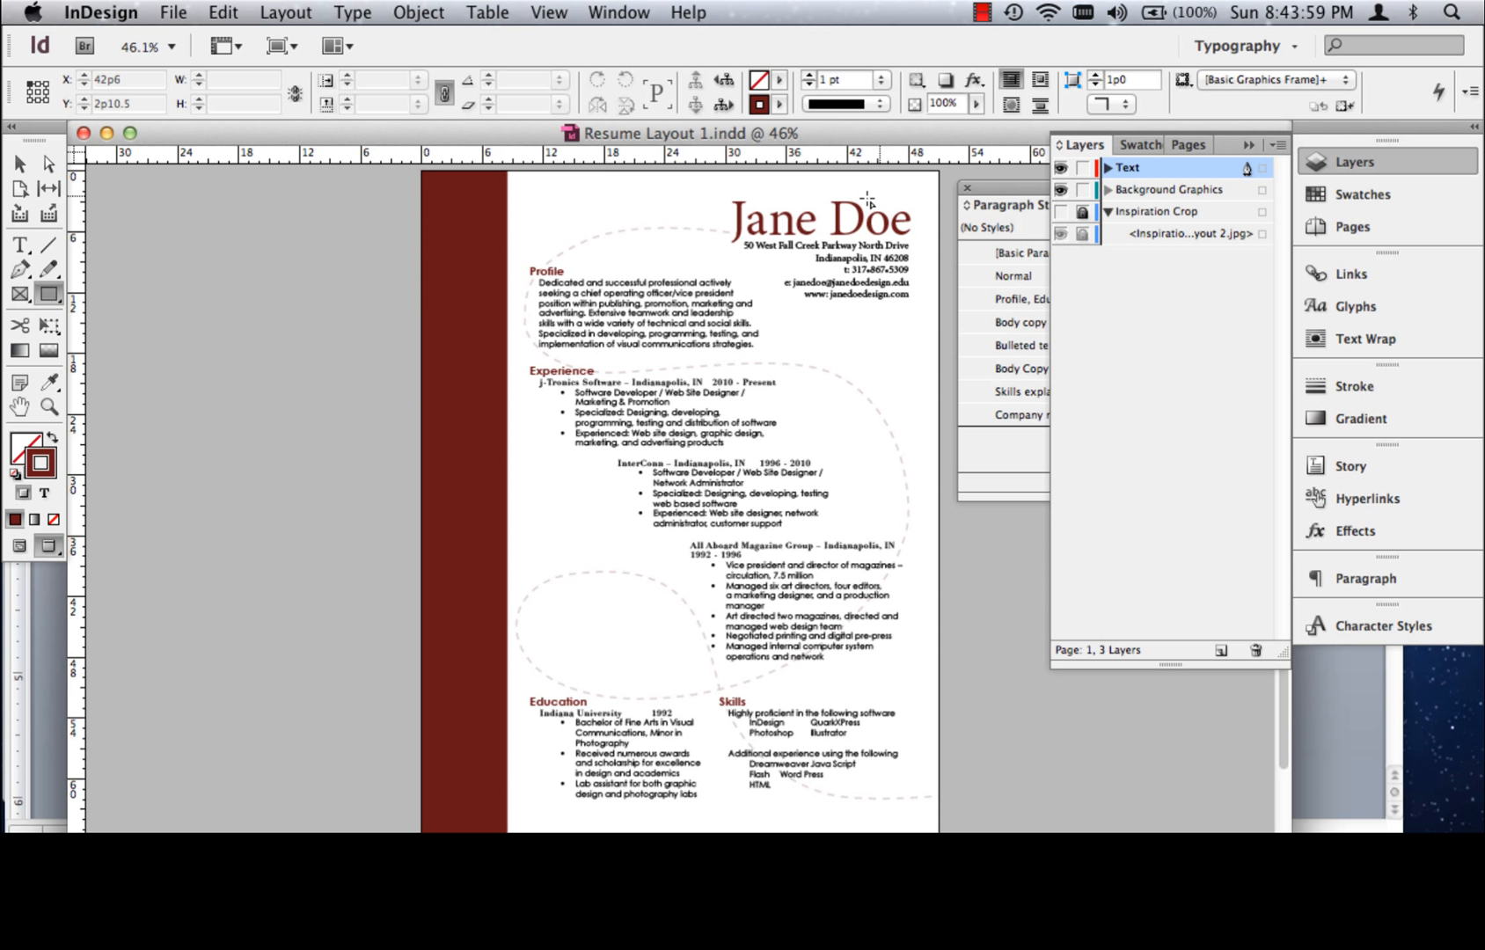
click(1188, 193)
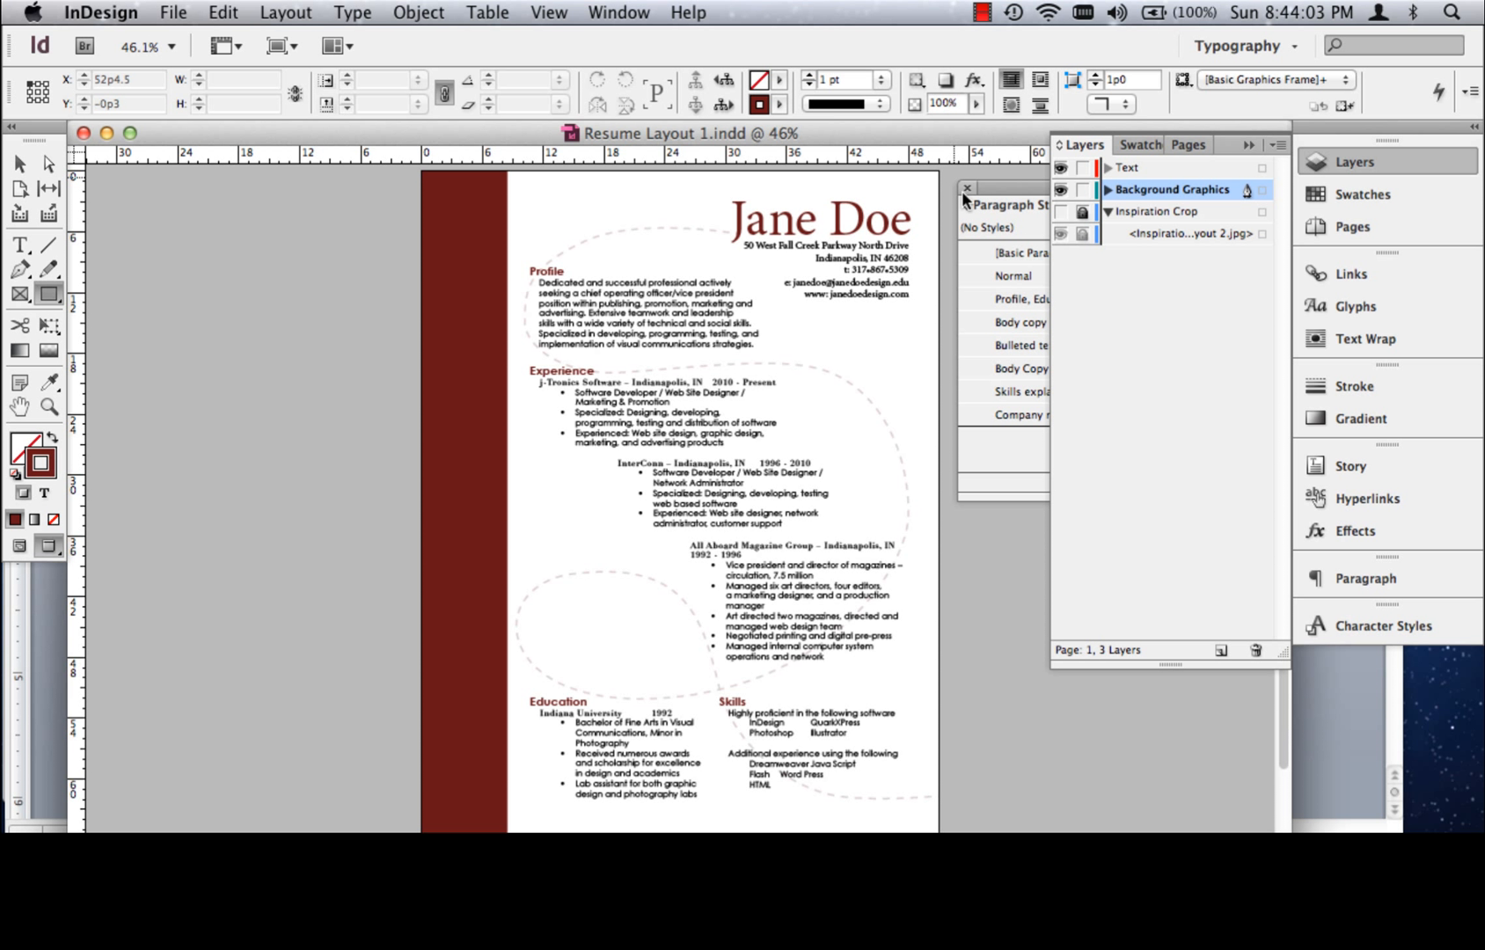
key(w)
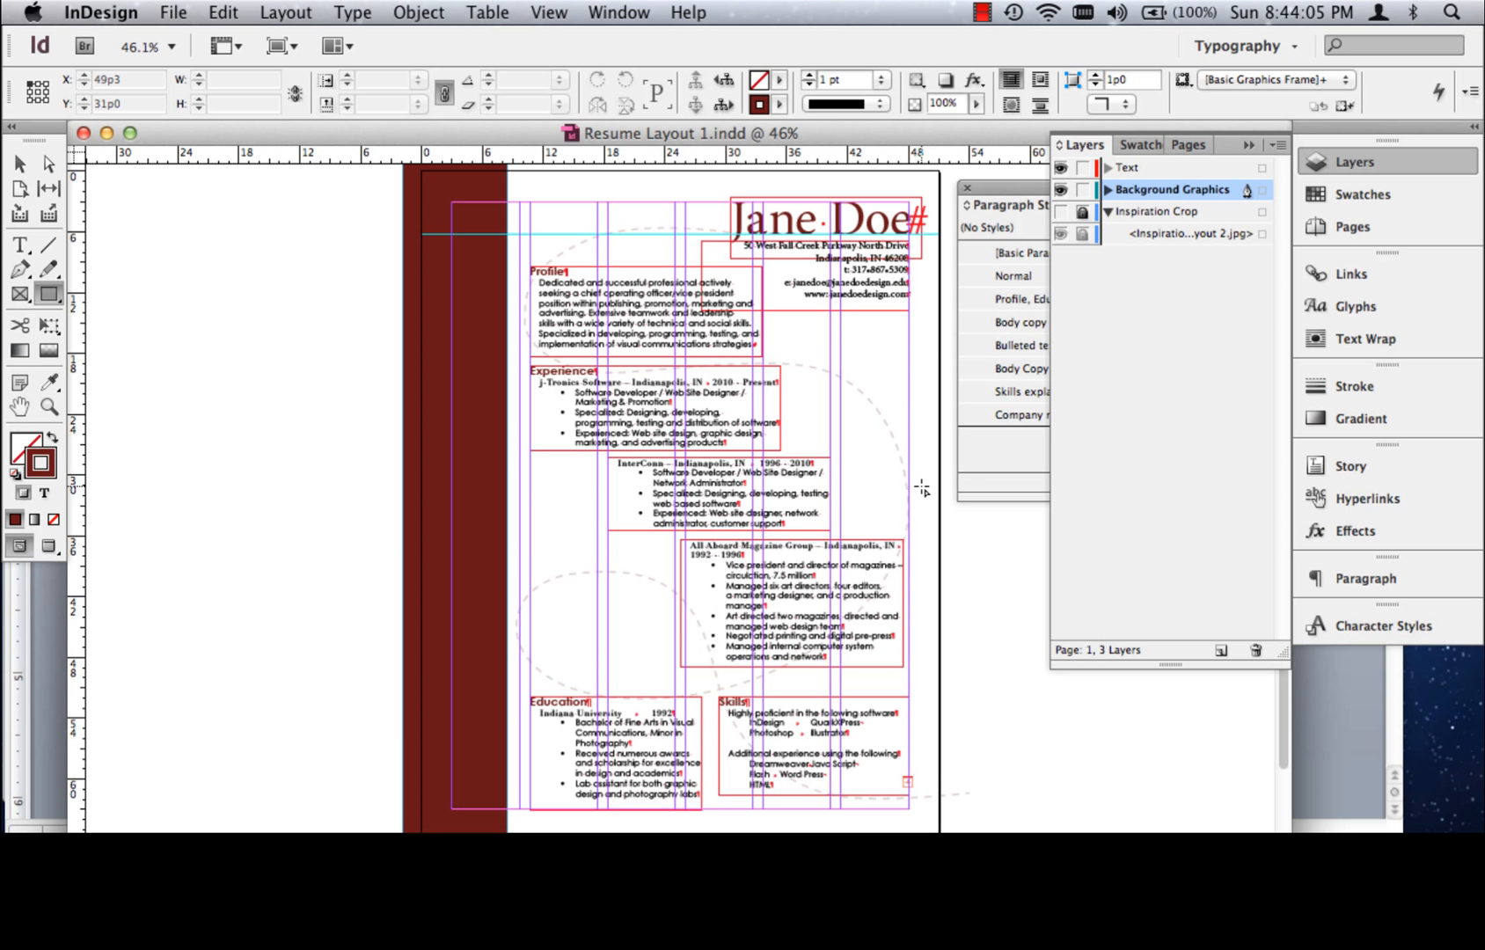
key(super+minus)
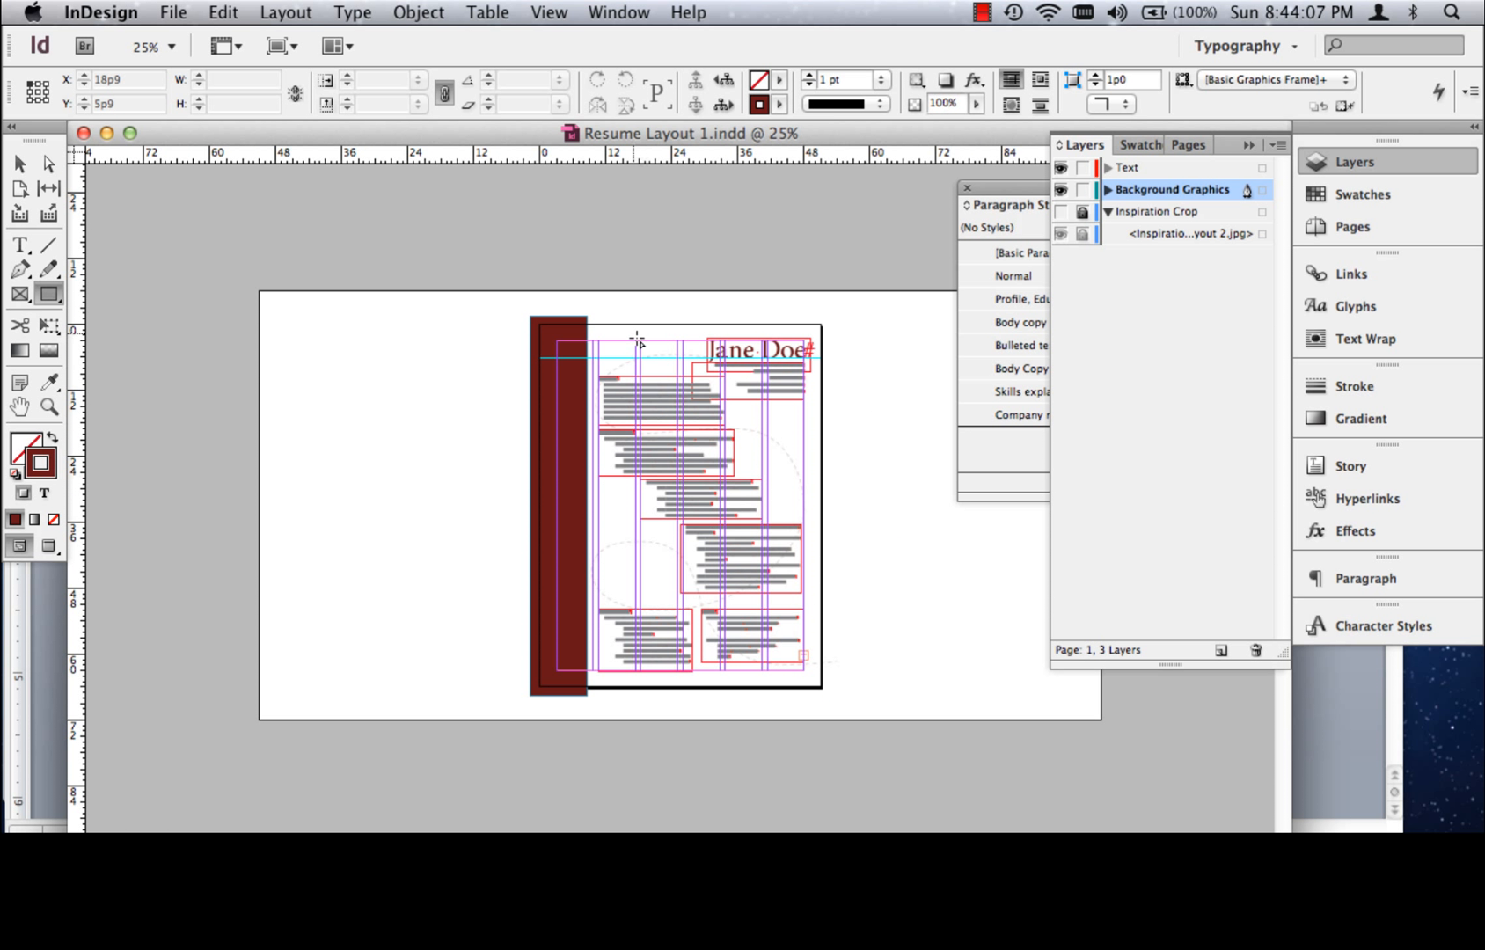
drag(586, 313, 833, 700)
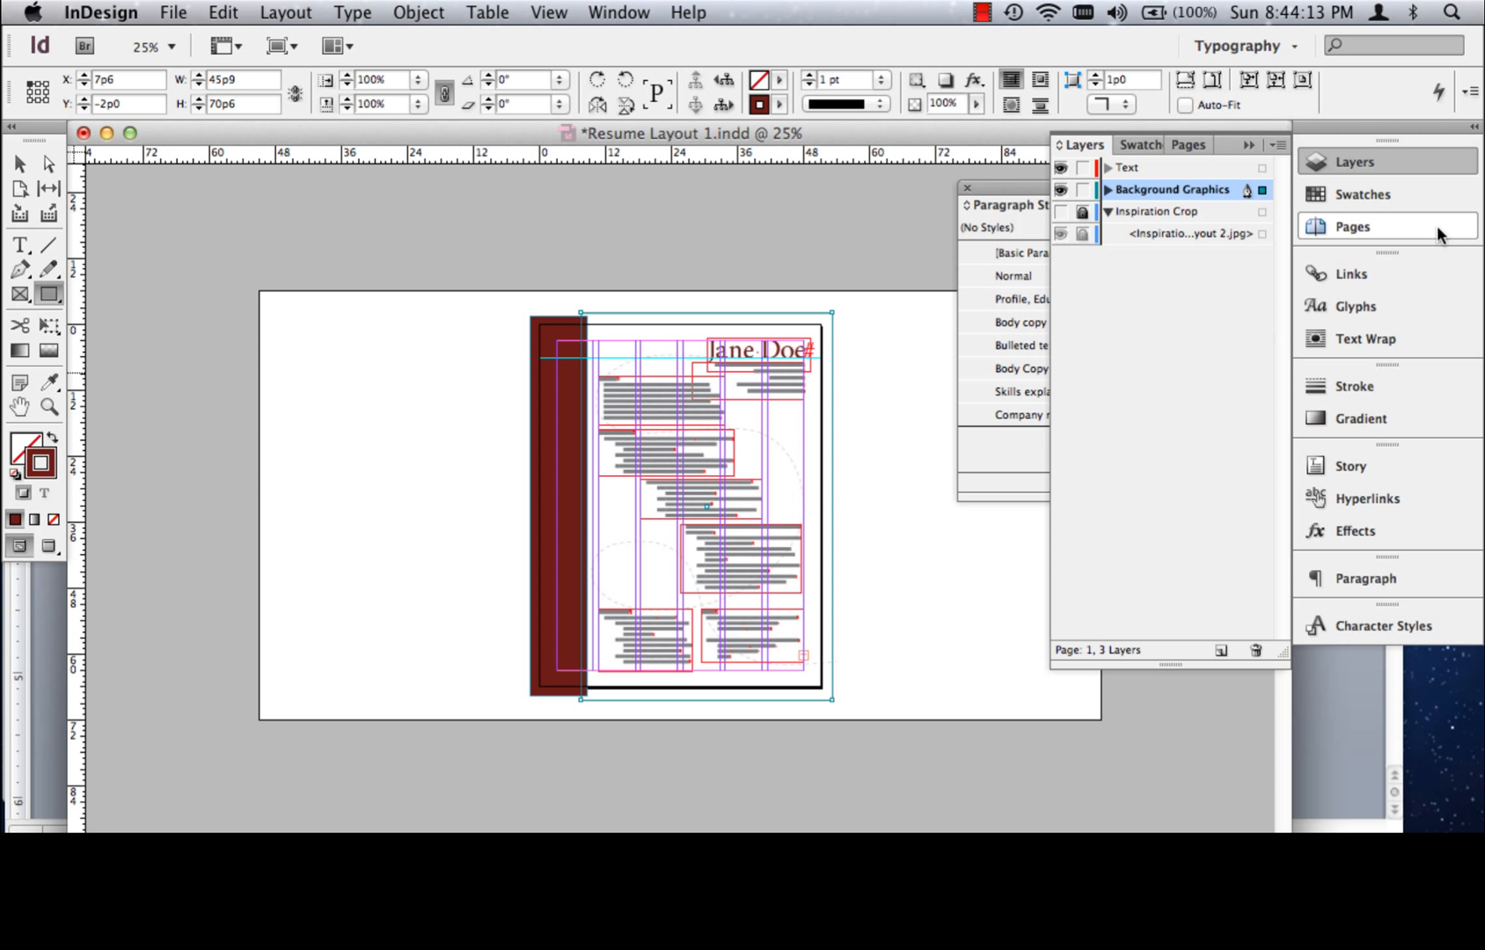
Remove the new rectangle's stroke and fill it with the yellow C=0 M=0 Y=100 K=0 swatch
click(1362, 195)
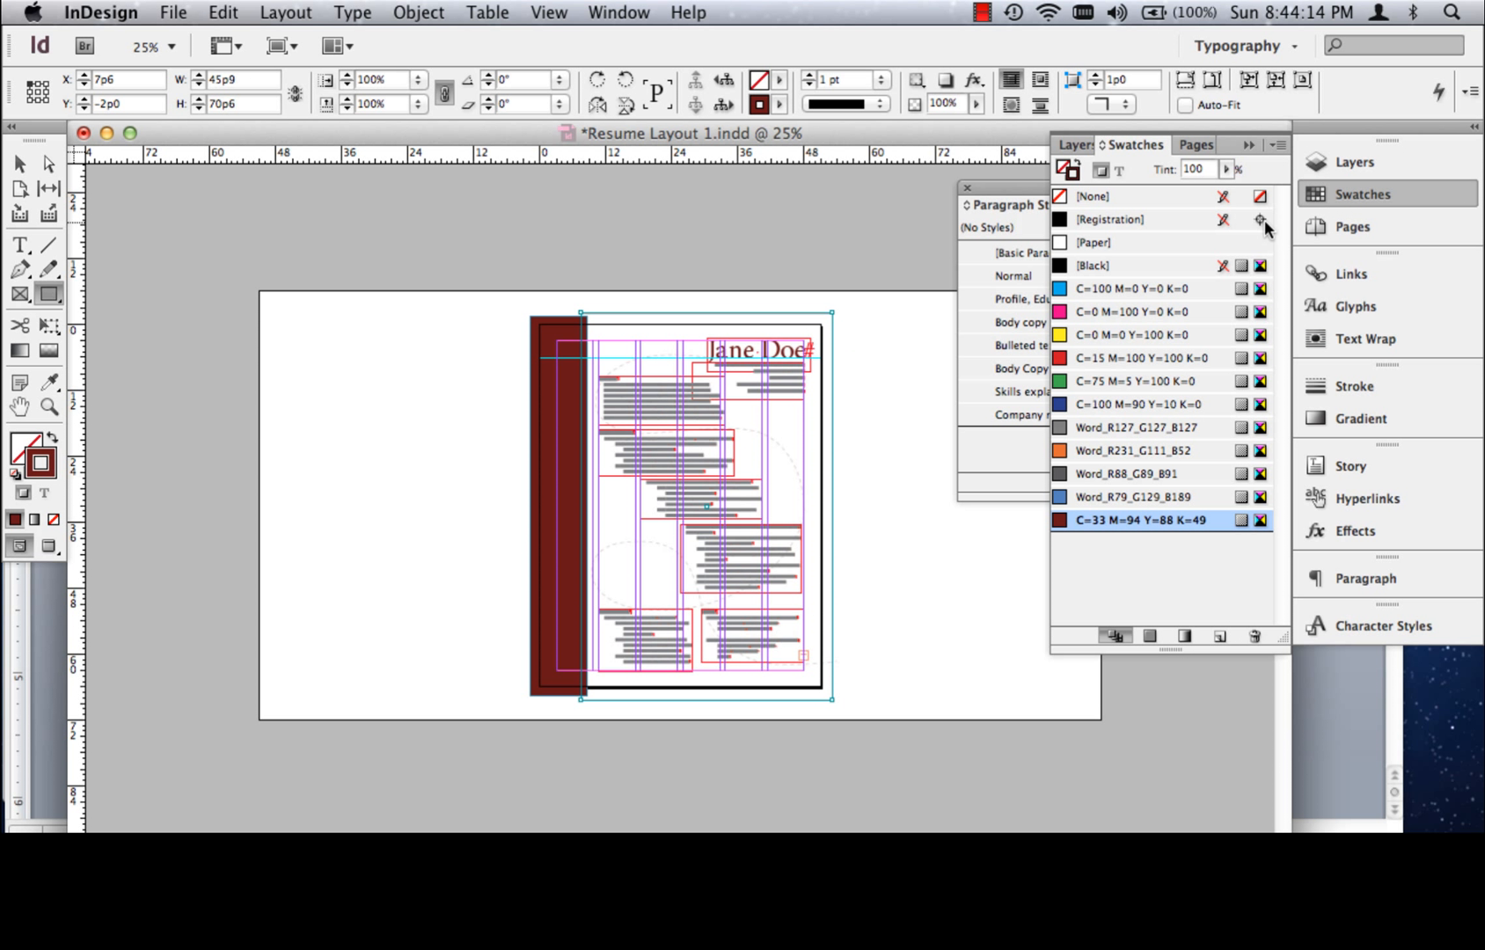
click(1089, 197)
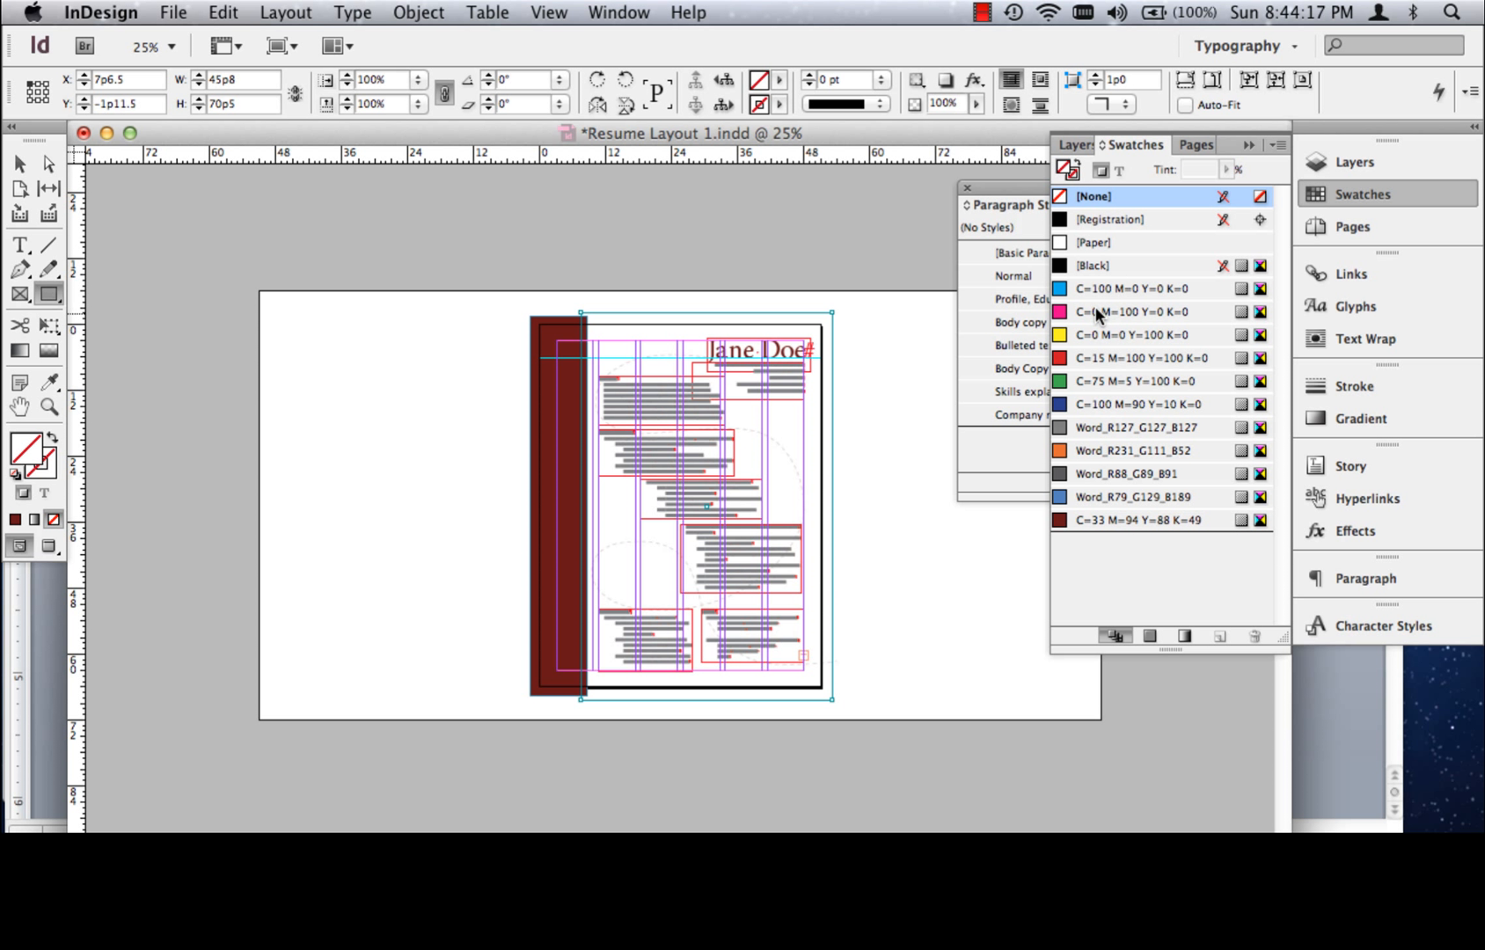
click(1134, 335)
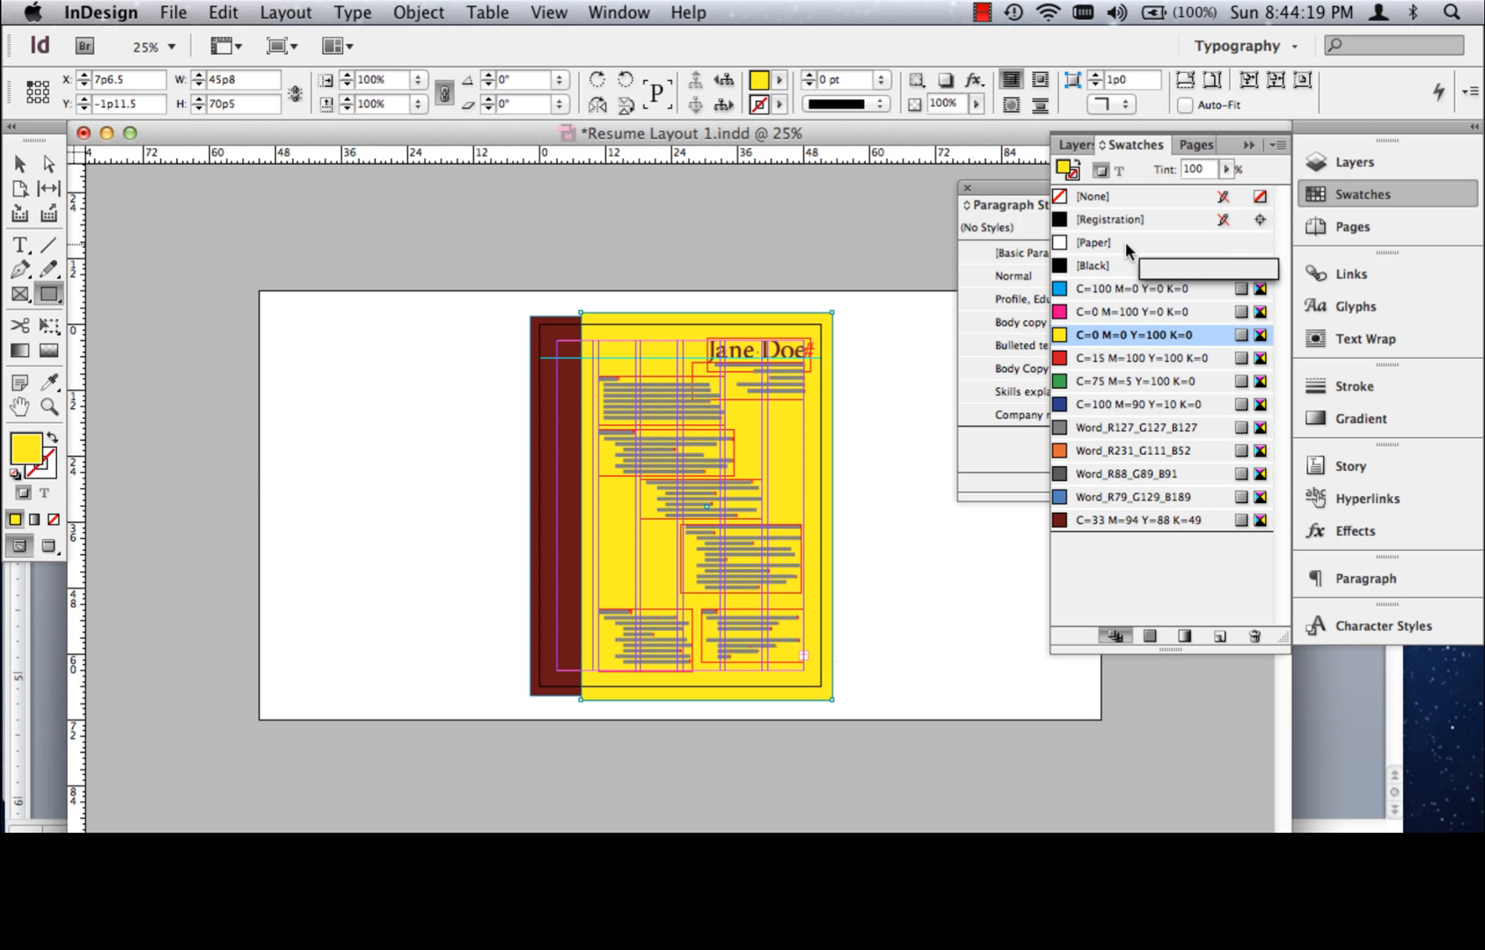
Preview the page without guides and lower the yellow rectangle's fill tint to 9% for a pale cream background
click(58, 414)
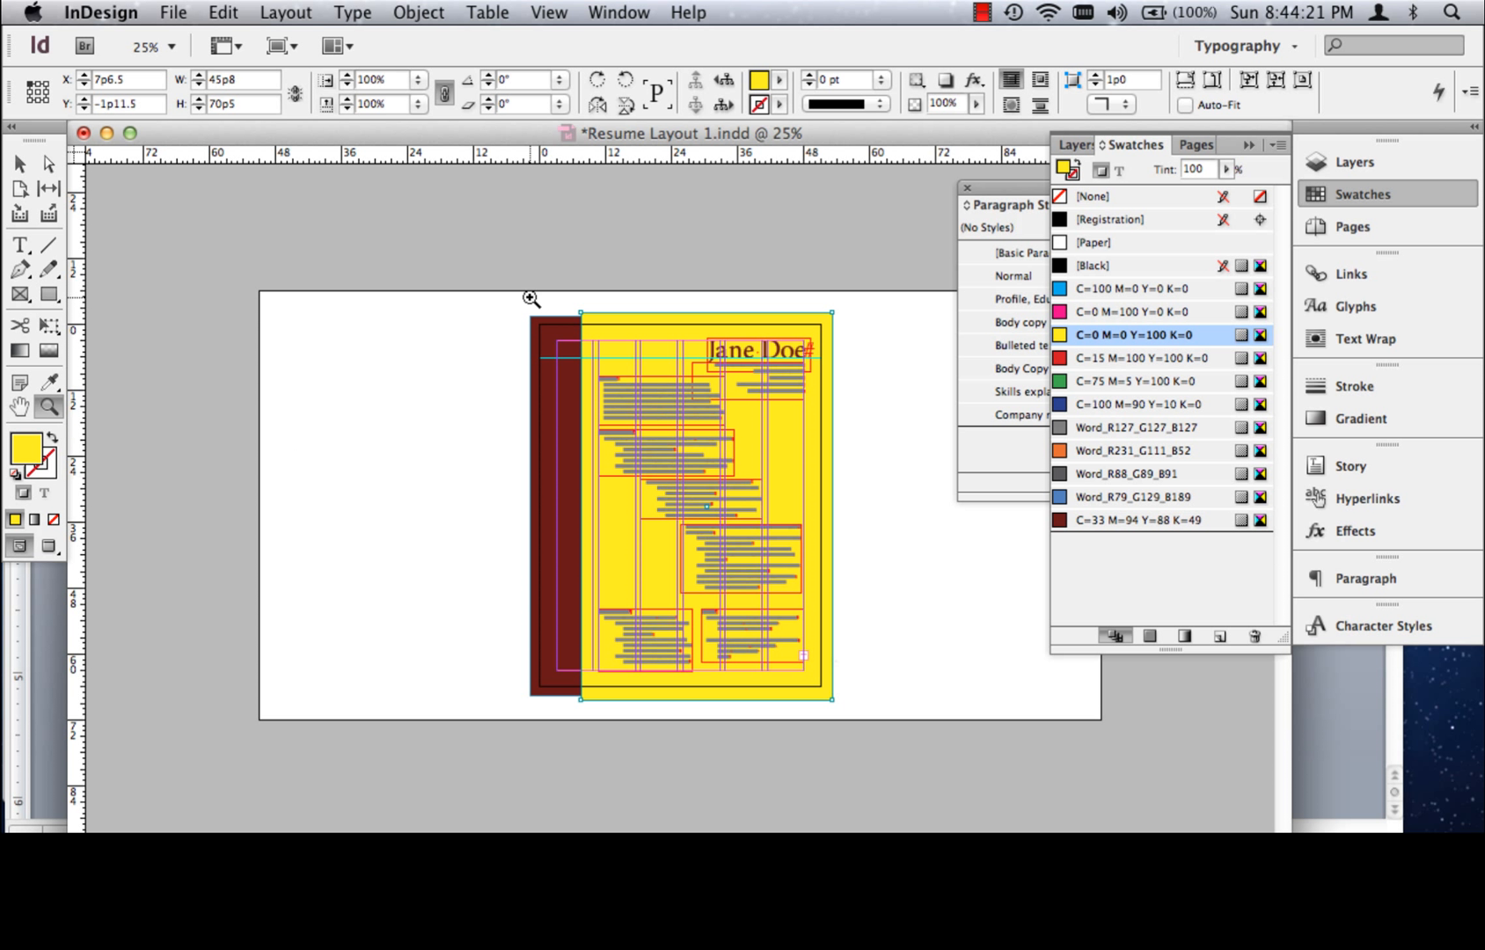
drag(531, 298, 909, 704)
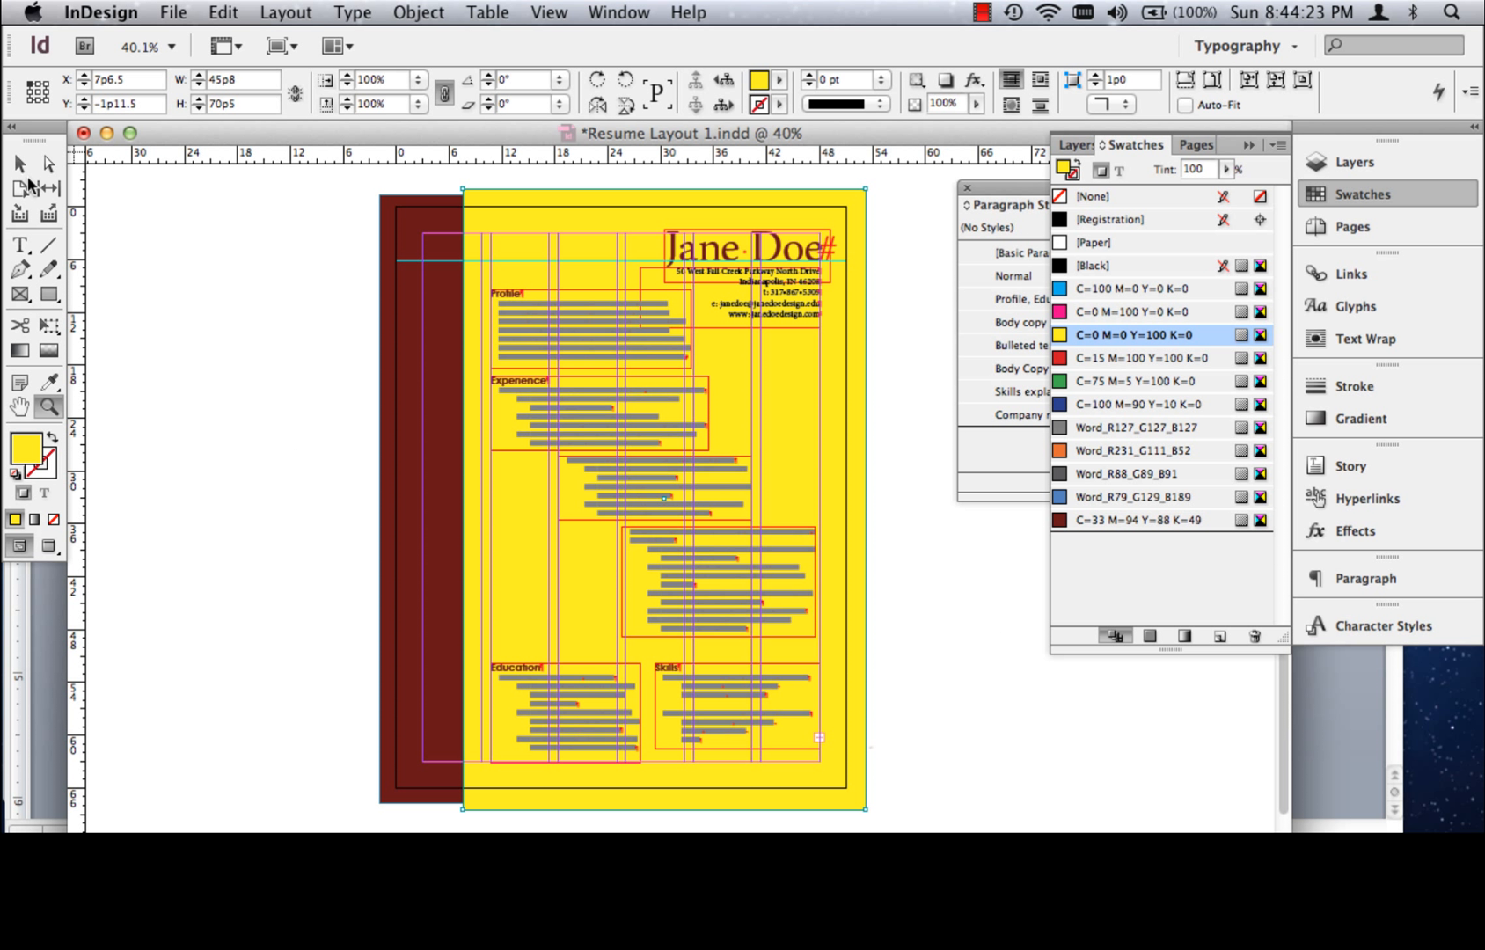
click(19, 163)
click(324, 321)
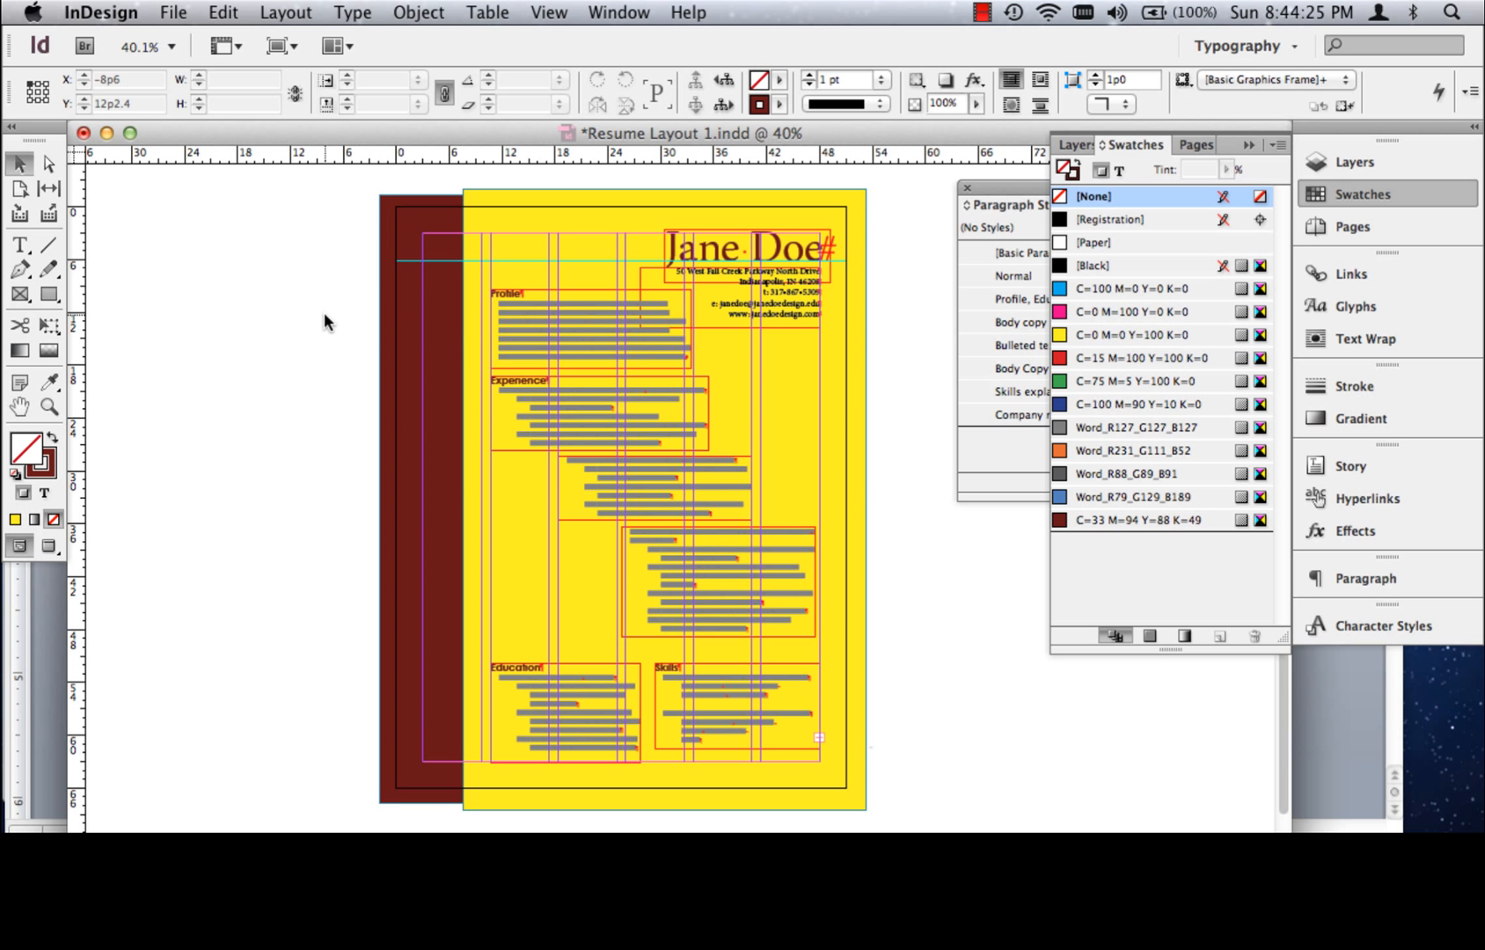
key(w)
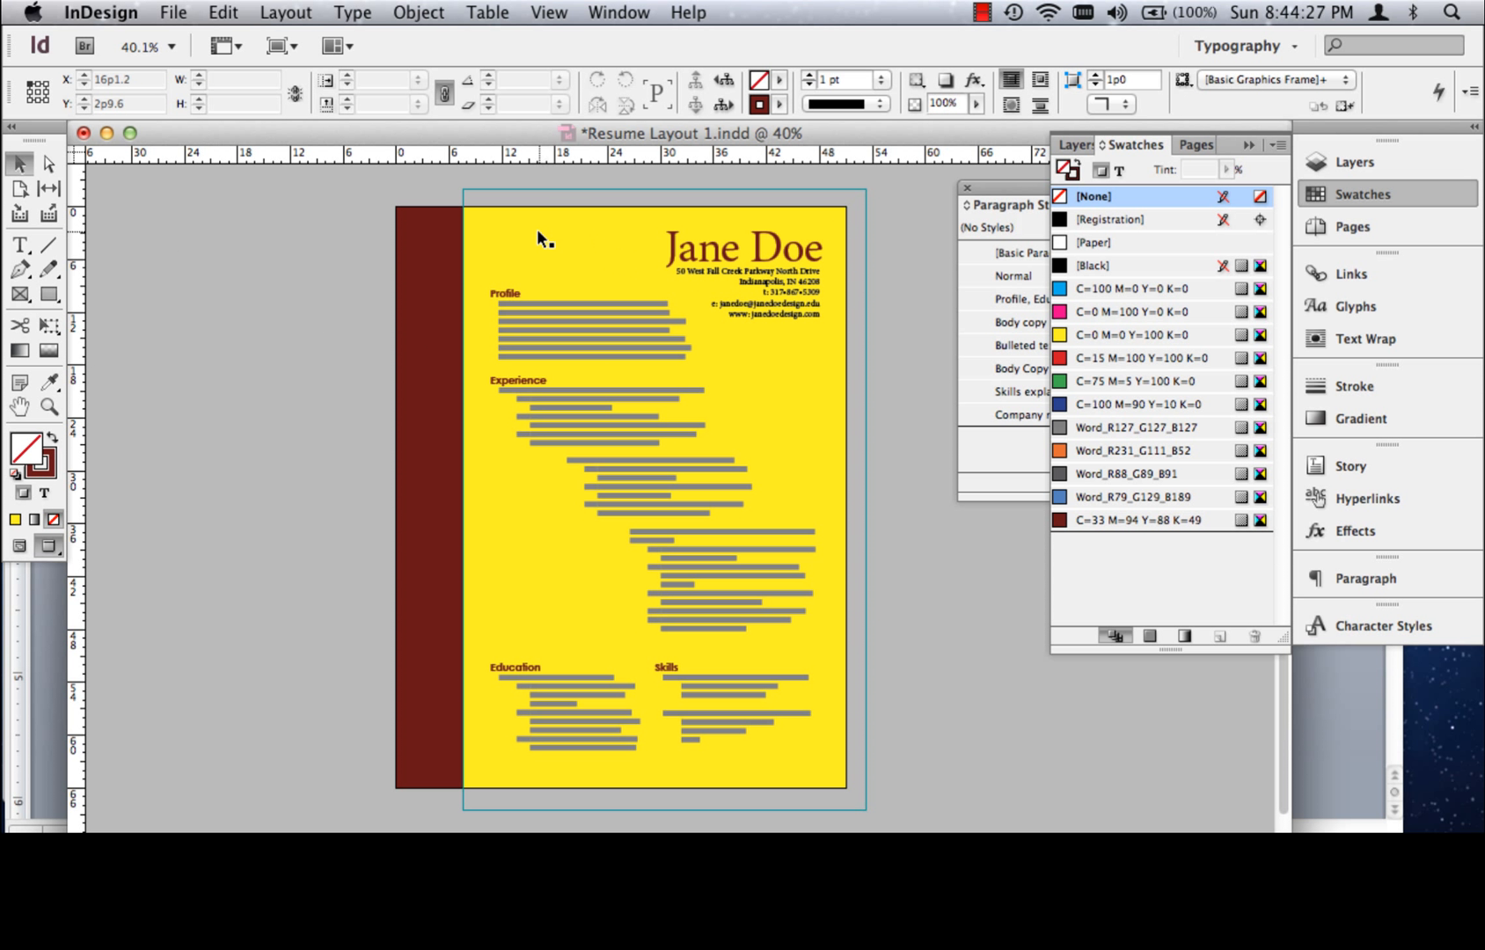
click(563, 230)
click(1225, 169)
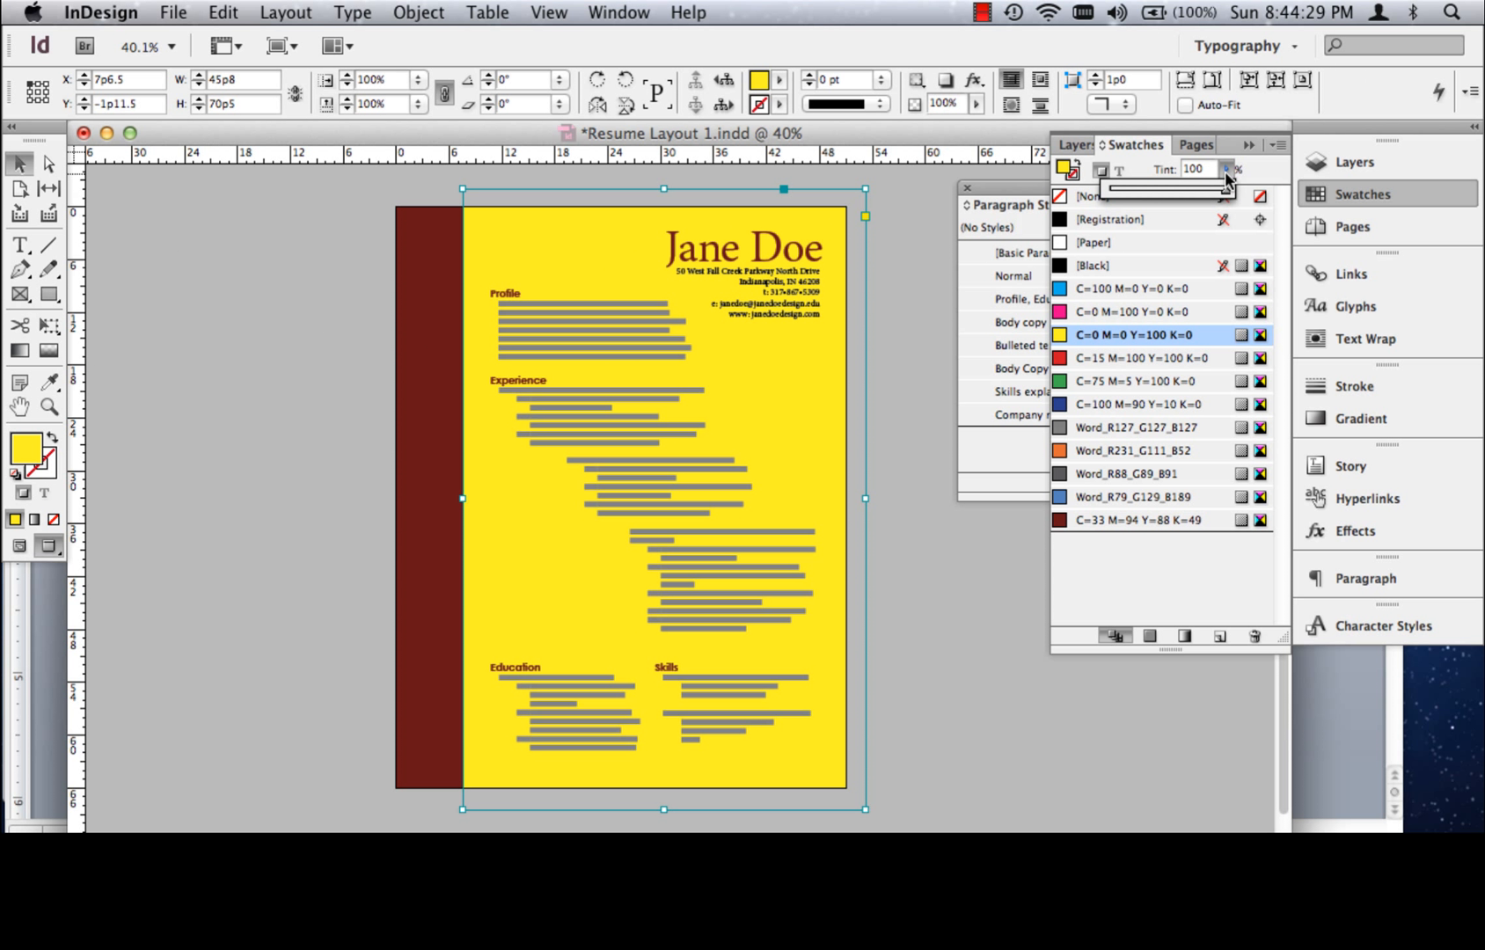
drag(1223, 189, 1137, 204)
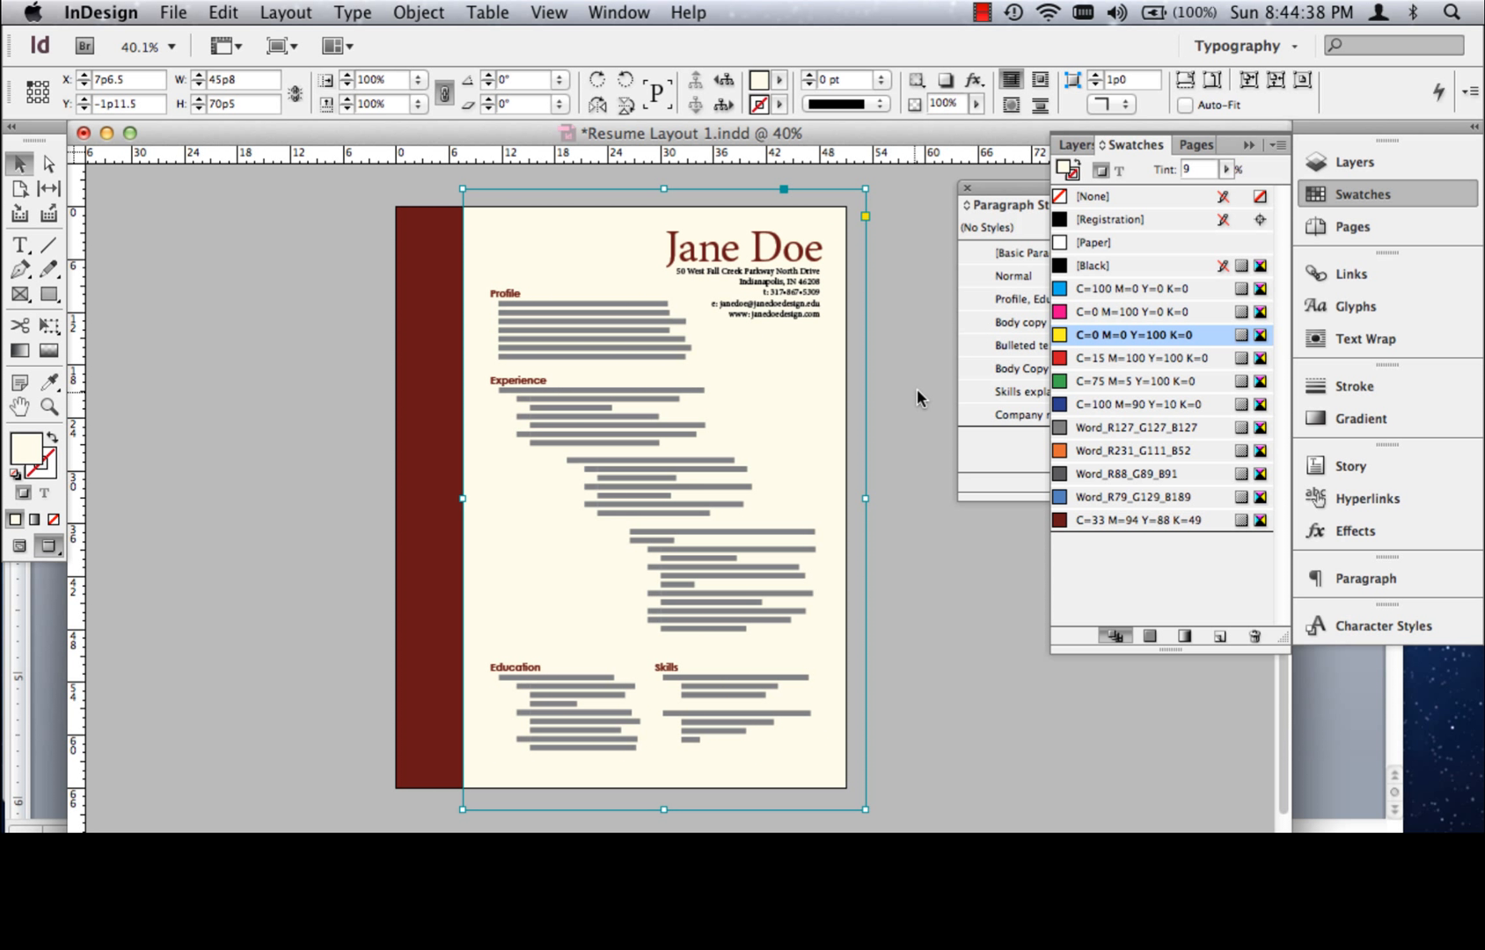
click(914, 394)
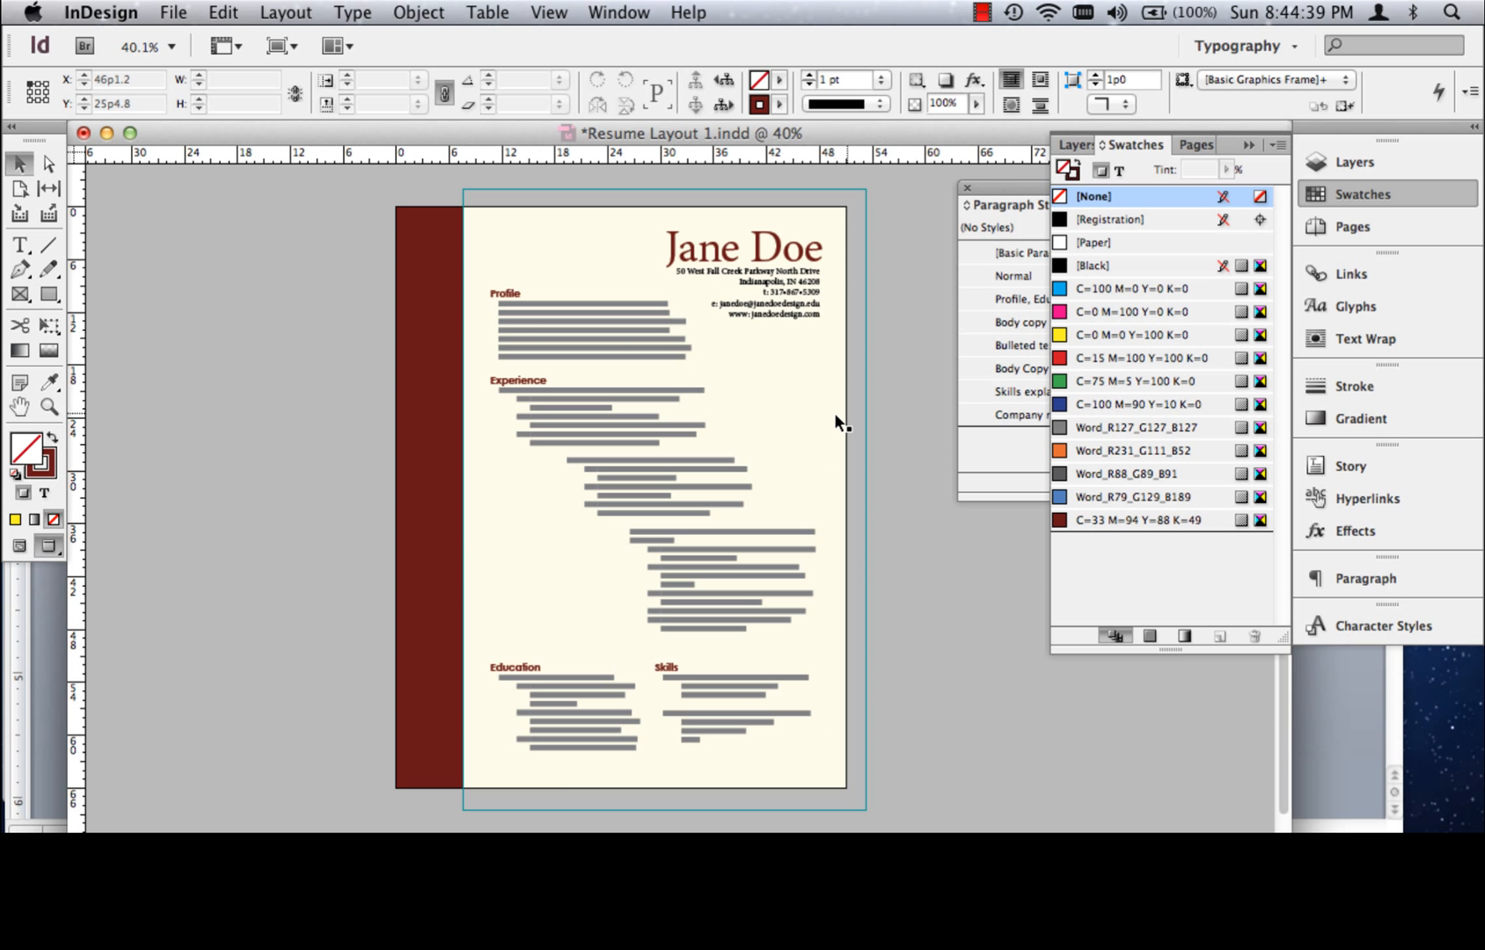
click(442, 385)
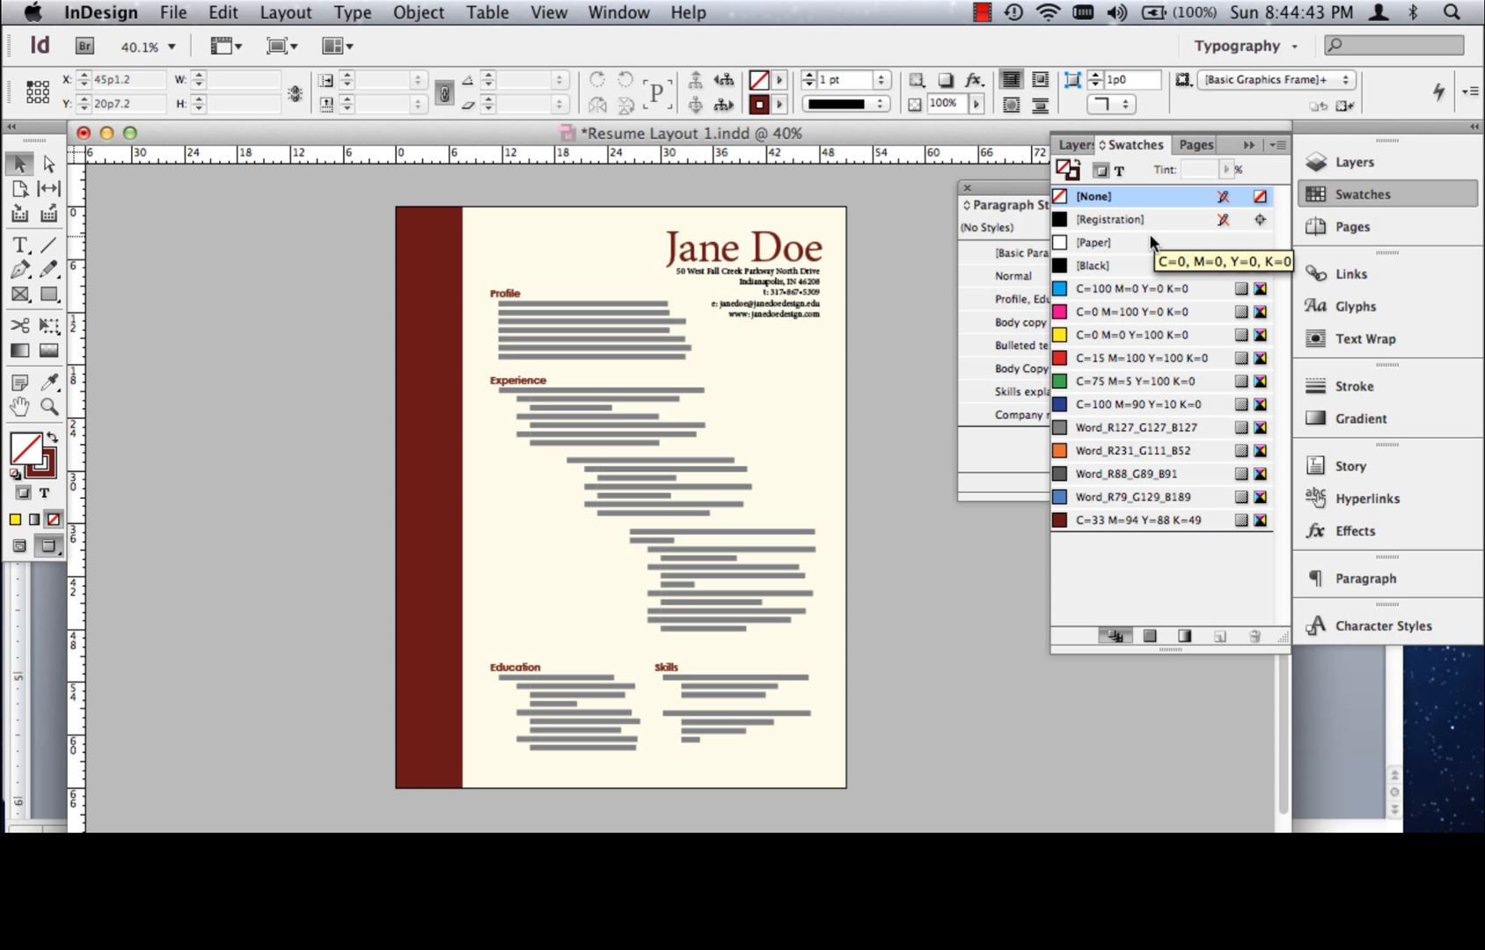
Move the cream rectangle to the bottom of the Background Graphics layer, beneath the dashed path and the maroon bar
click(1358, 162)
click(1109, 189)
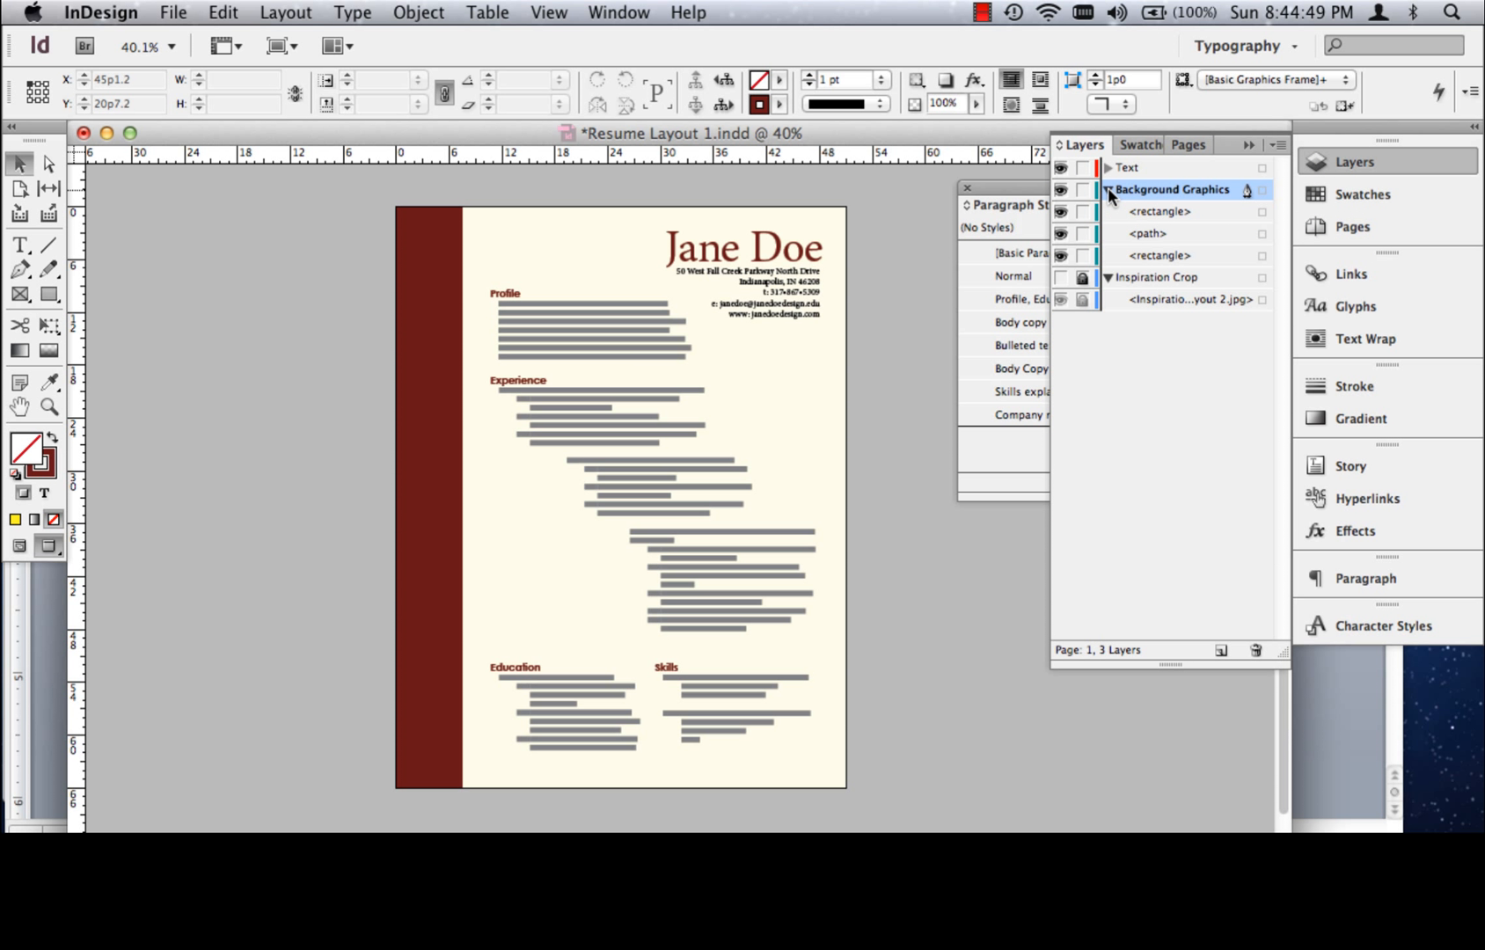
click(1107, 188)
click(1107, 187)
click(1110, 188)
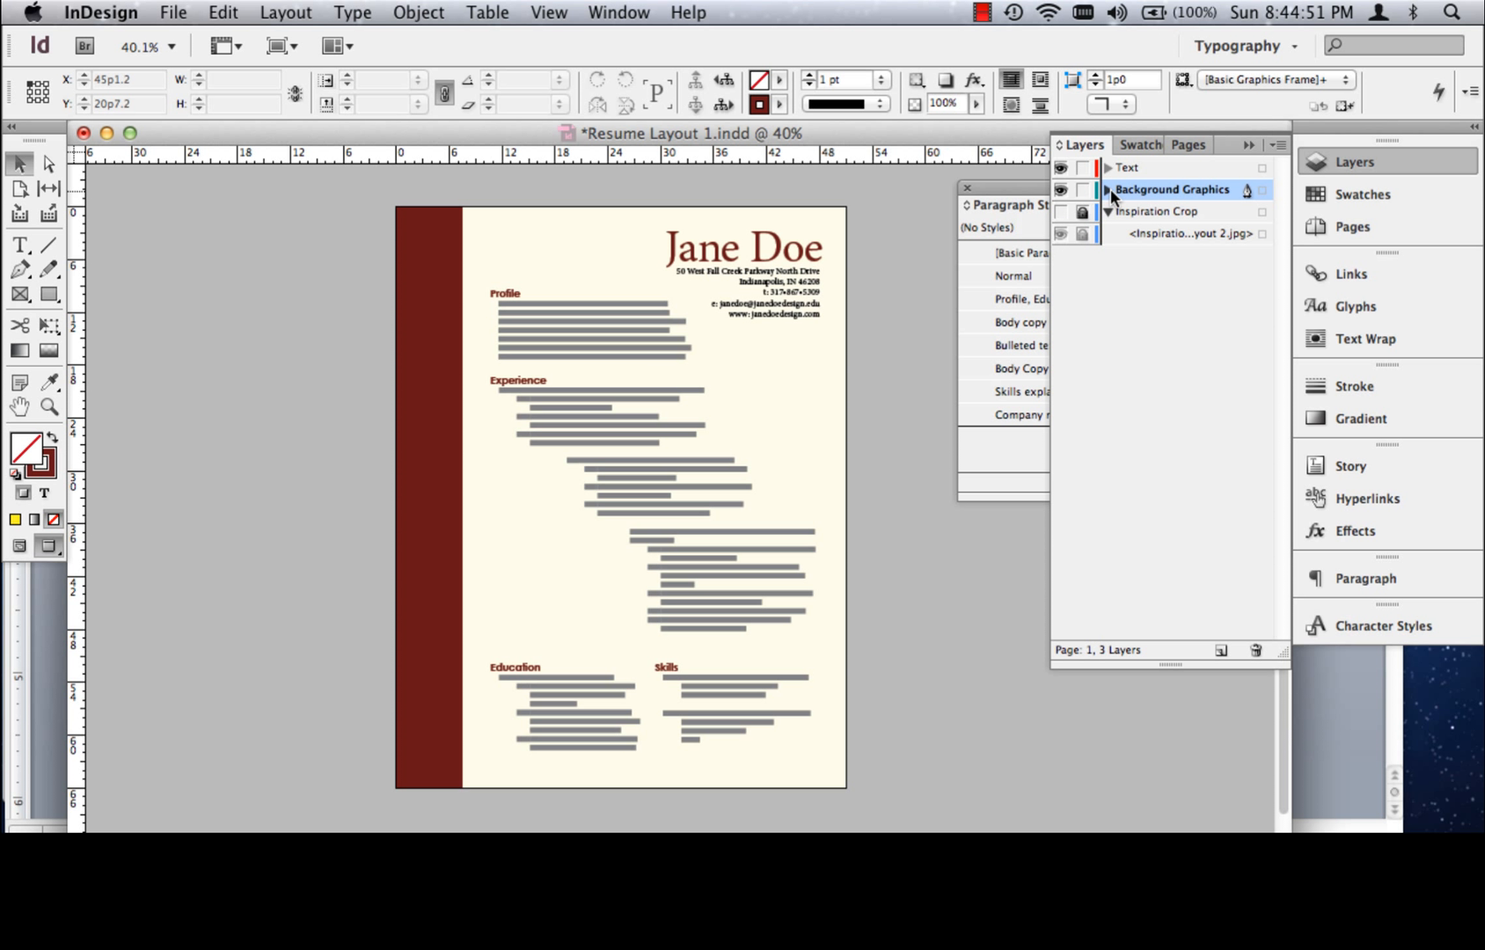
click(1109, 189)
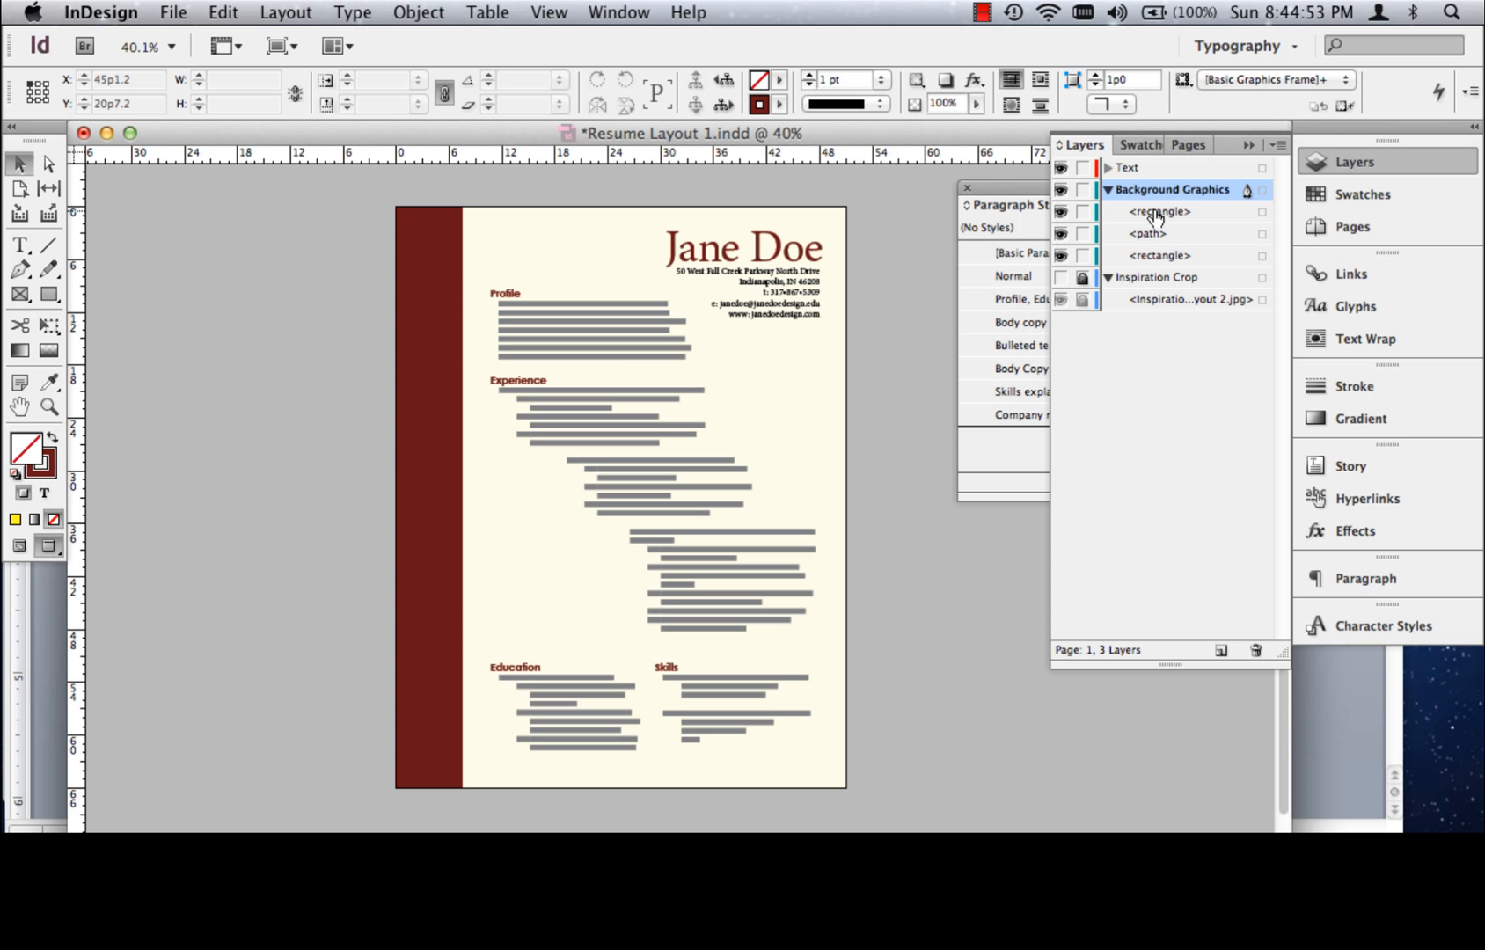
drag(1155, 216, 1153, 221)
drag(1153, 241, 1155, 249)
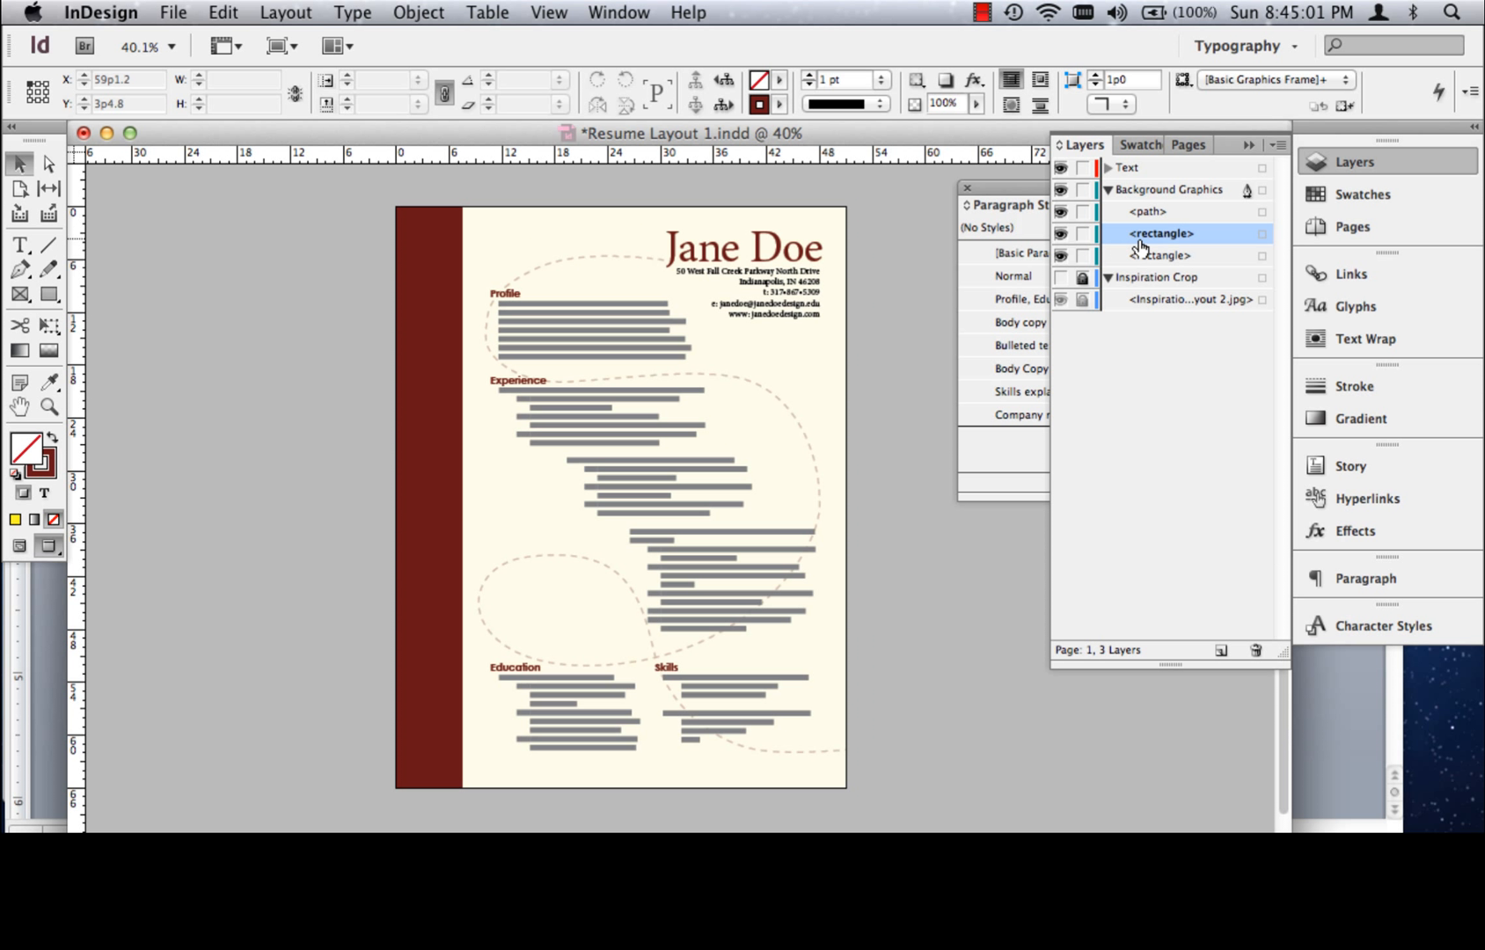
drag(1143, 235, 1147, 259)
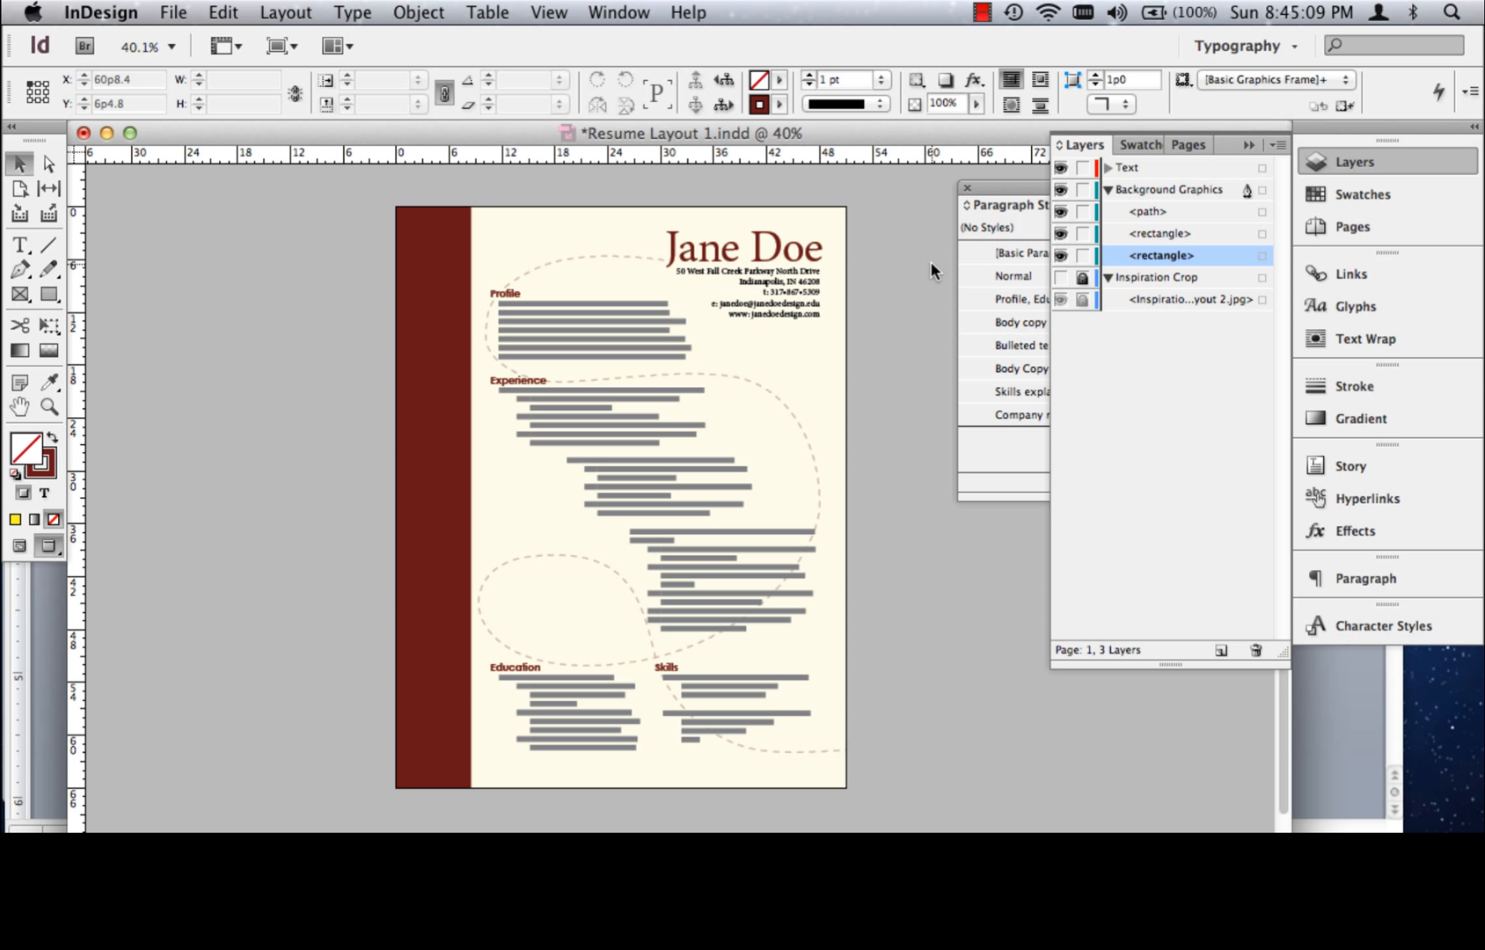
Lengthen the lower direction handle of the dashed line's rightmost anchor down to about the bottom of the All Aboard Magazine Group text
click(49, 163)
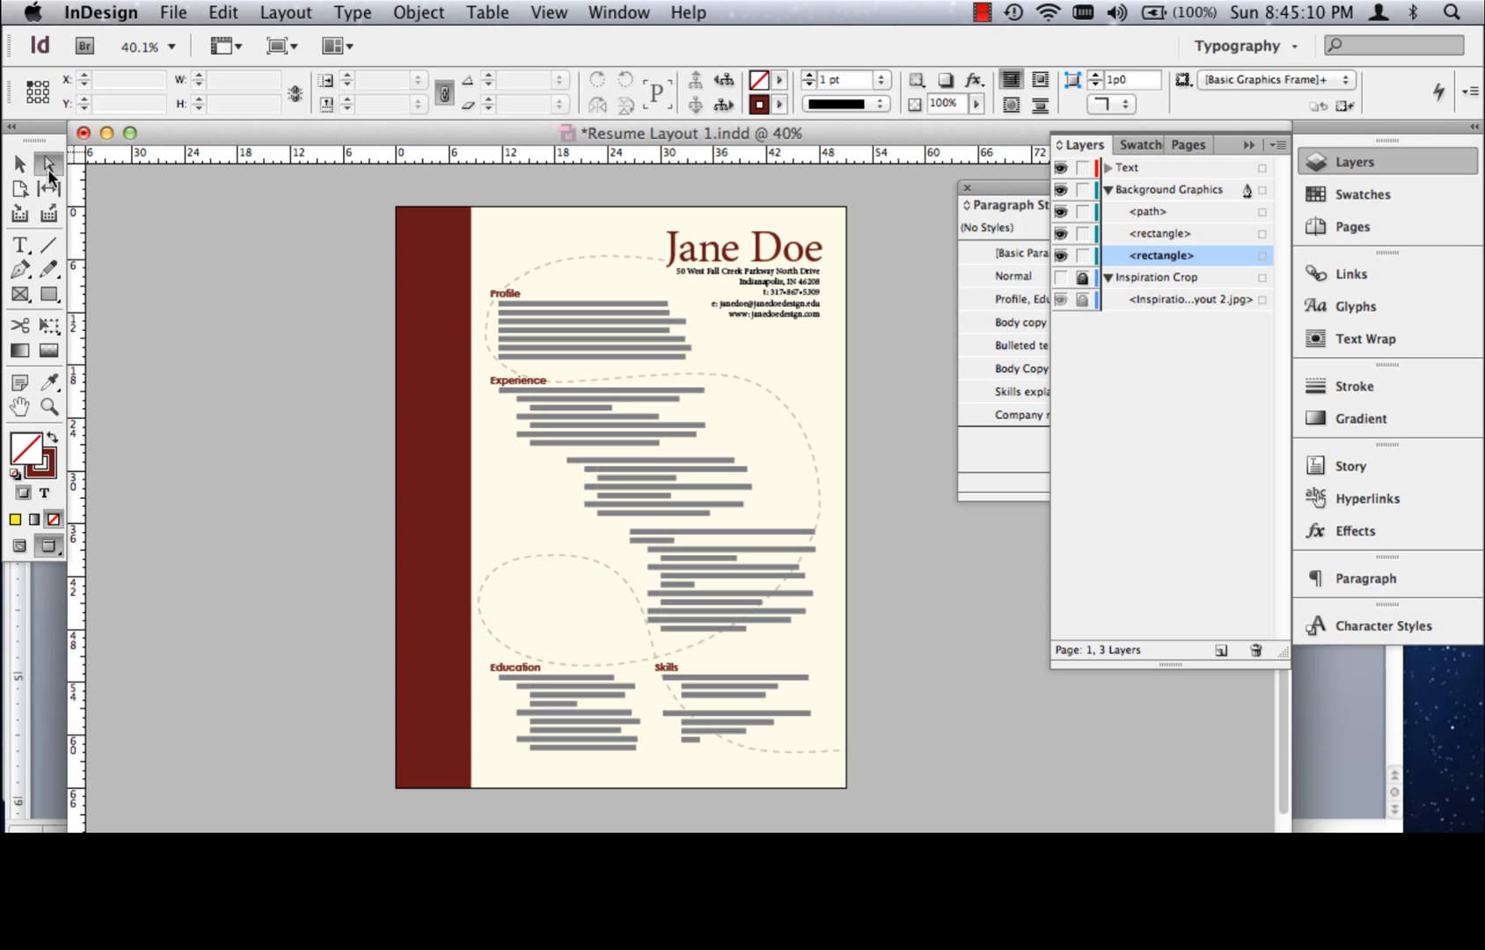
click(817, 470)
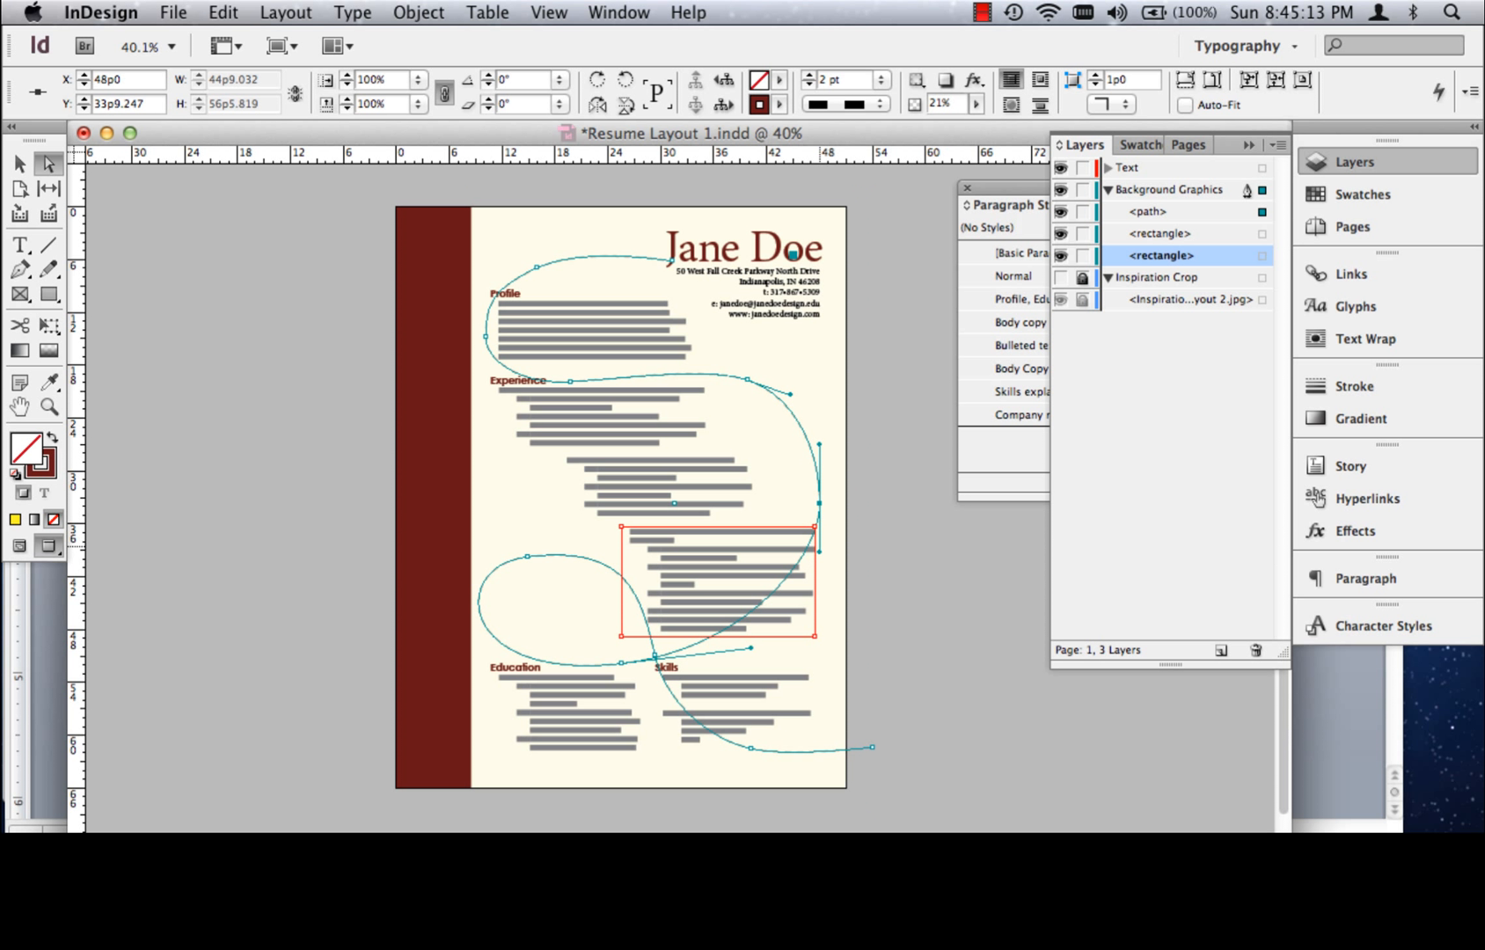
drag(821, 545, 821, 575)
key(super+z)
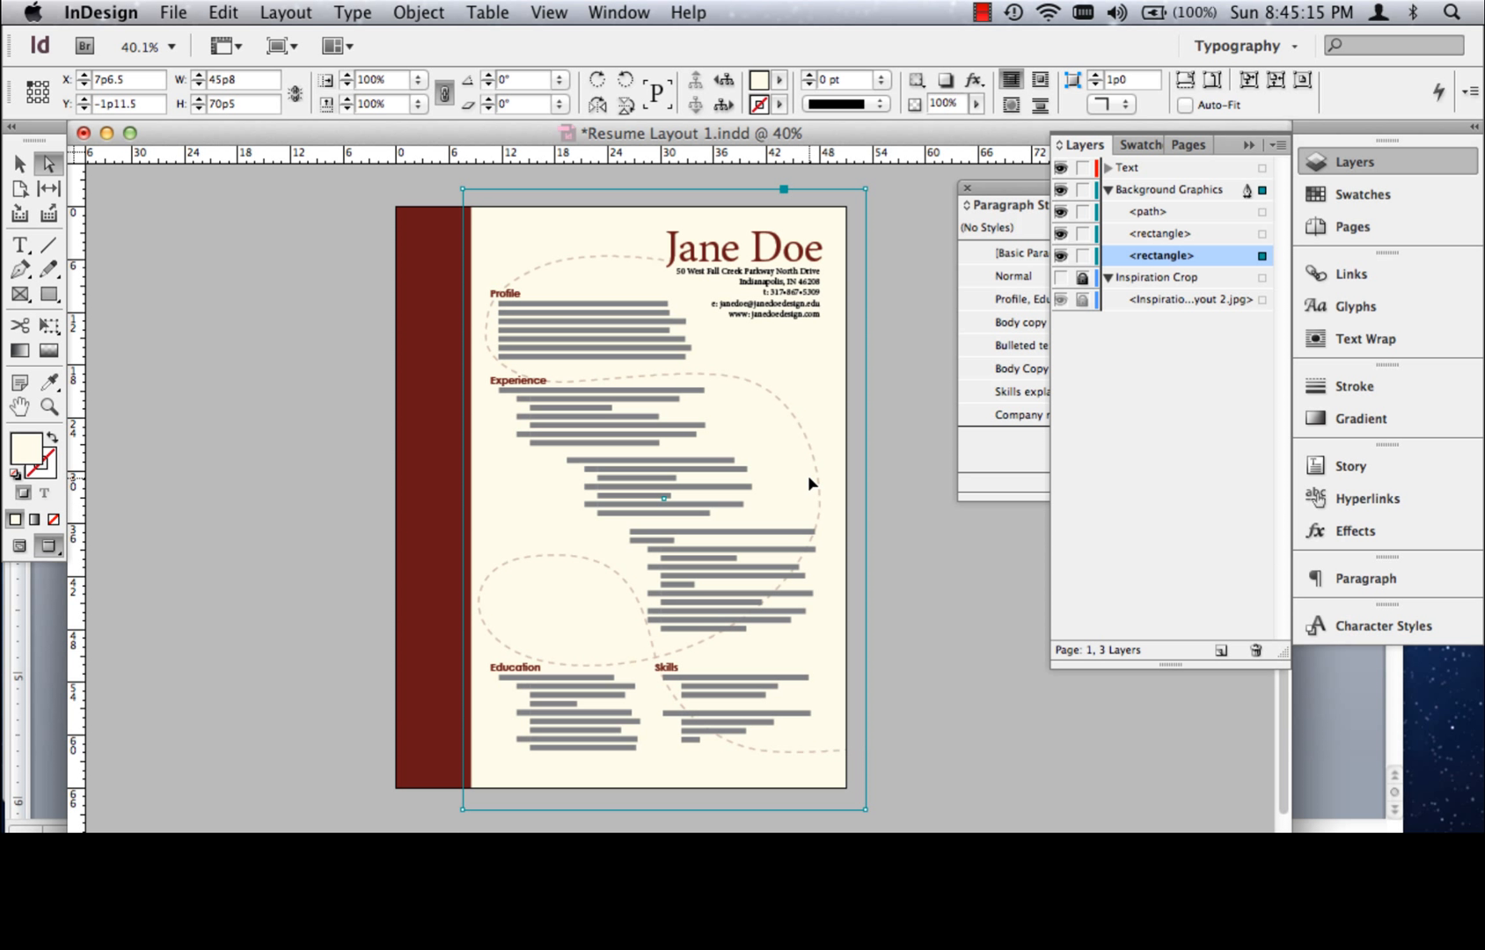
click(819, 508)
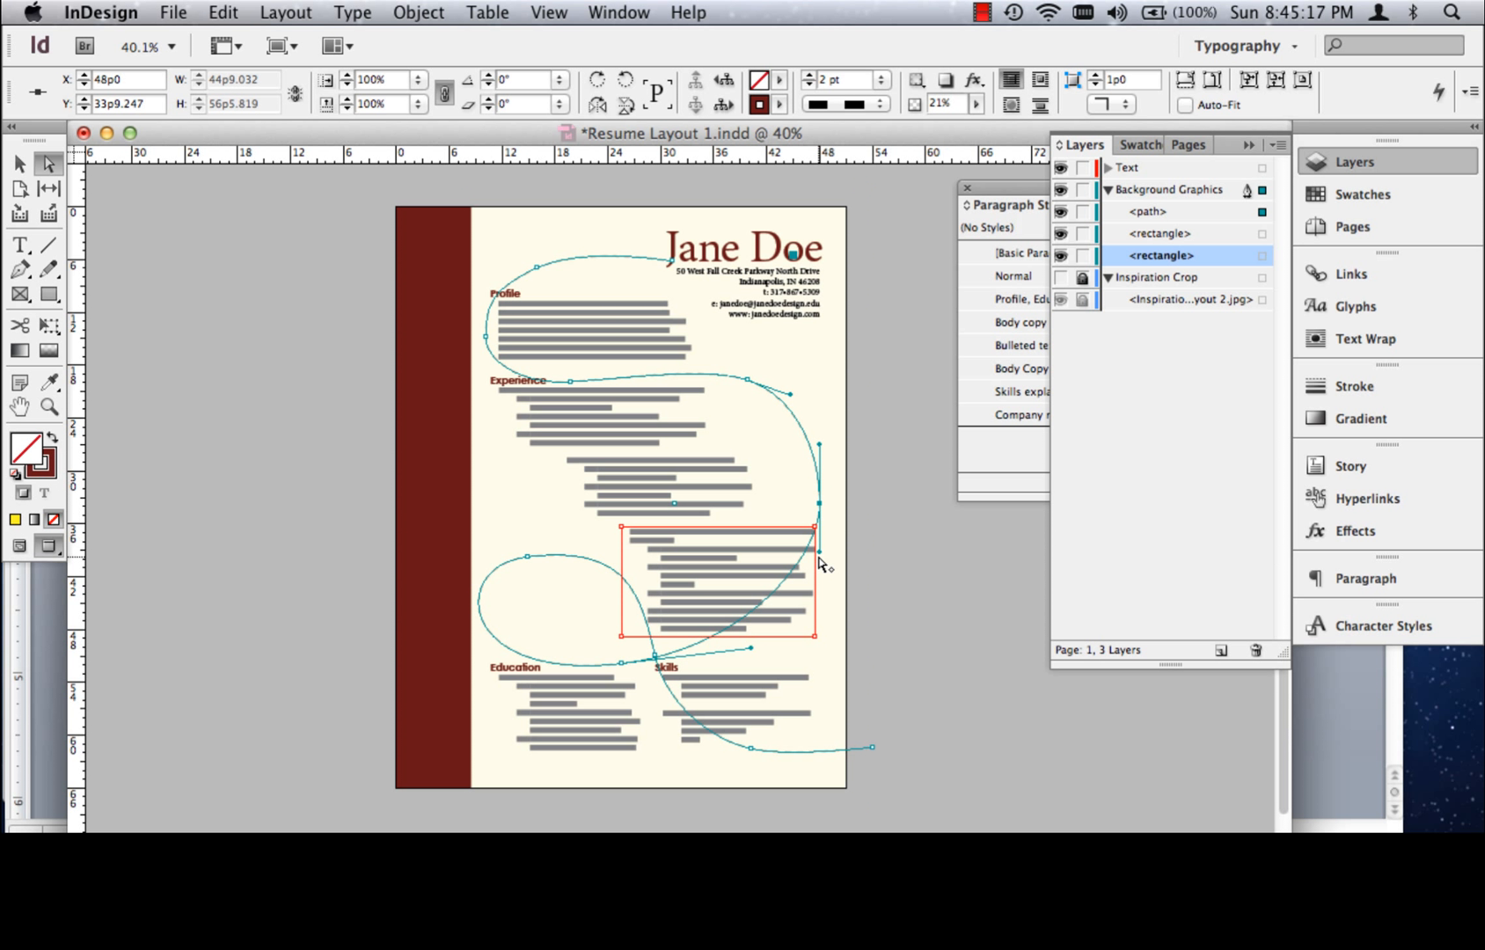
drag(819, 550, 821, 630)
click(255, 466)
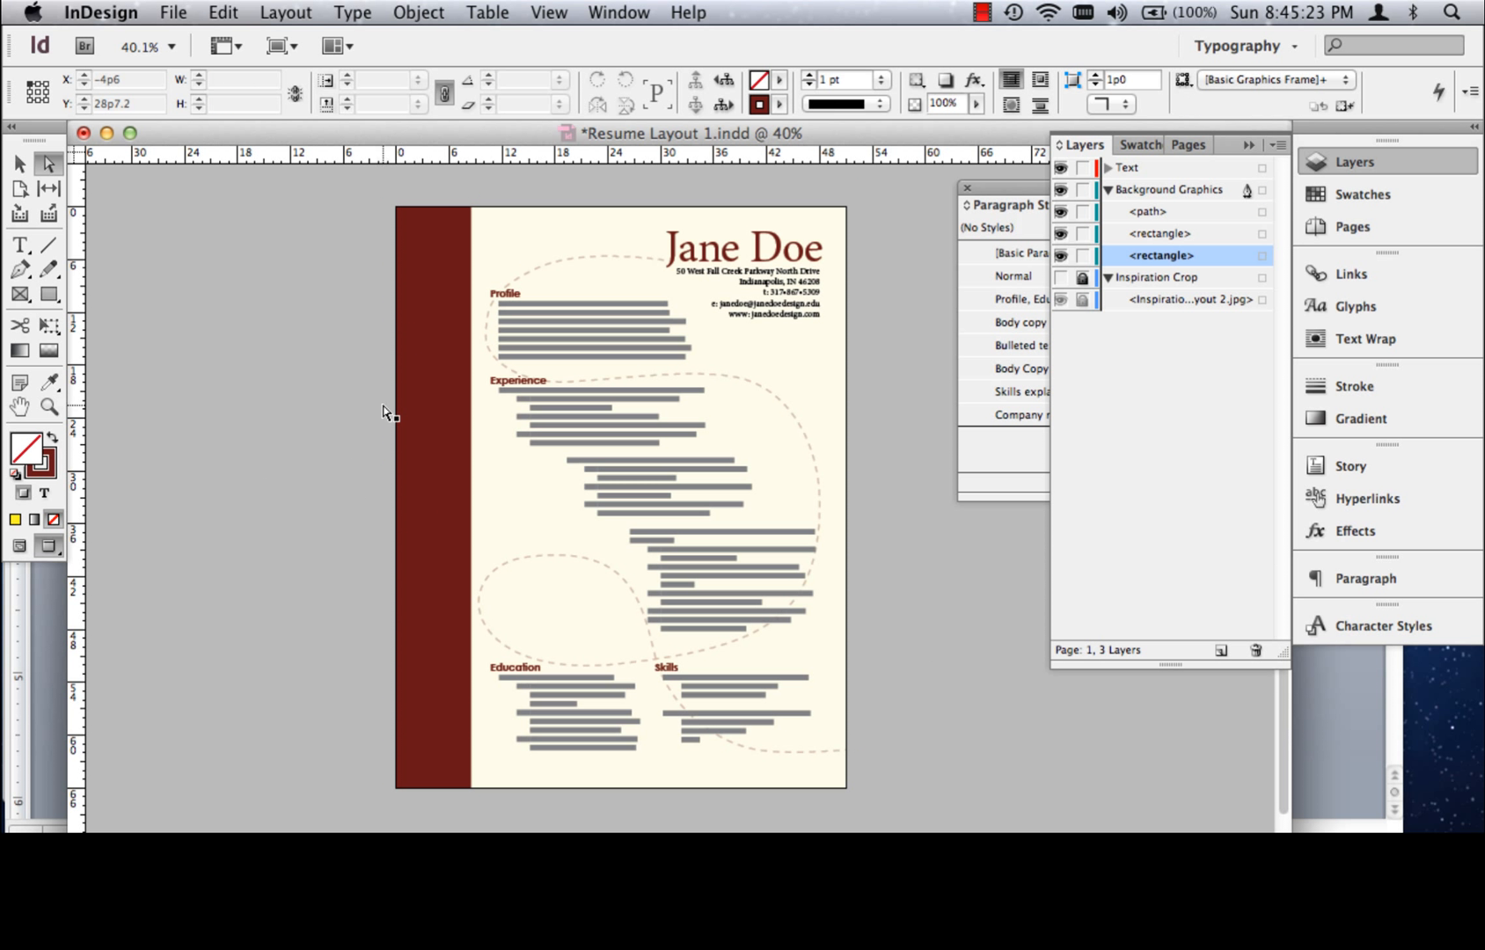
Move the dashed line's anchor above the right-hand curve to about X 40p10, Y 21p0, and deselect the path
drag(746, 380, 754, 397)
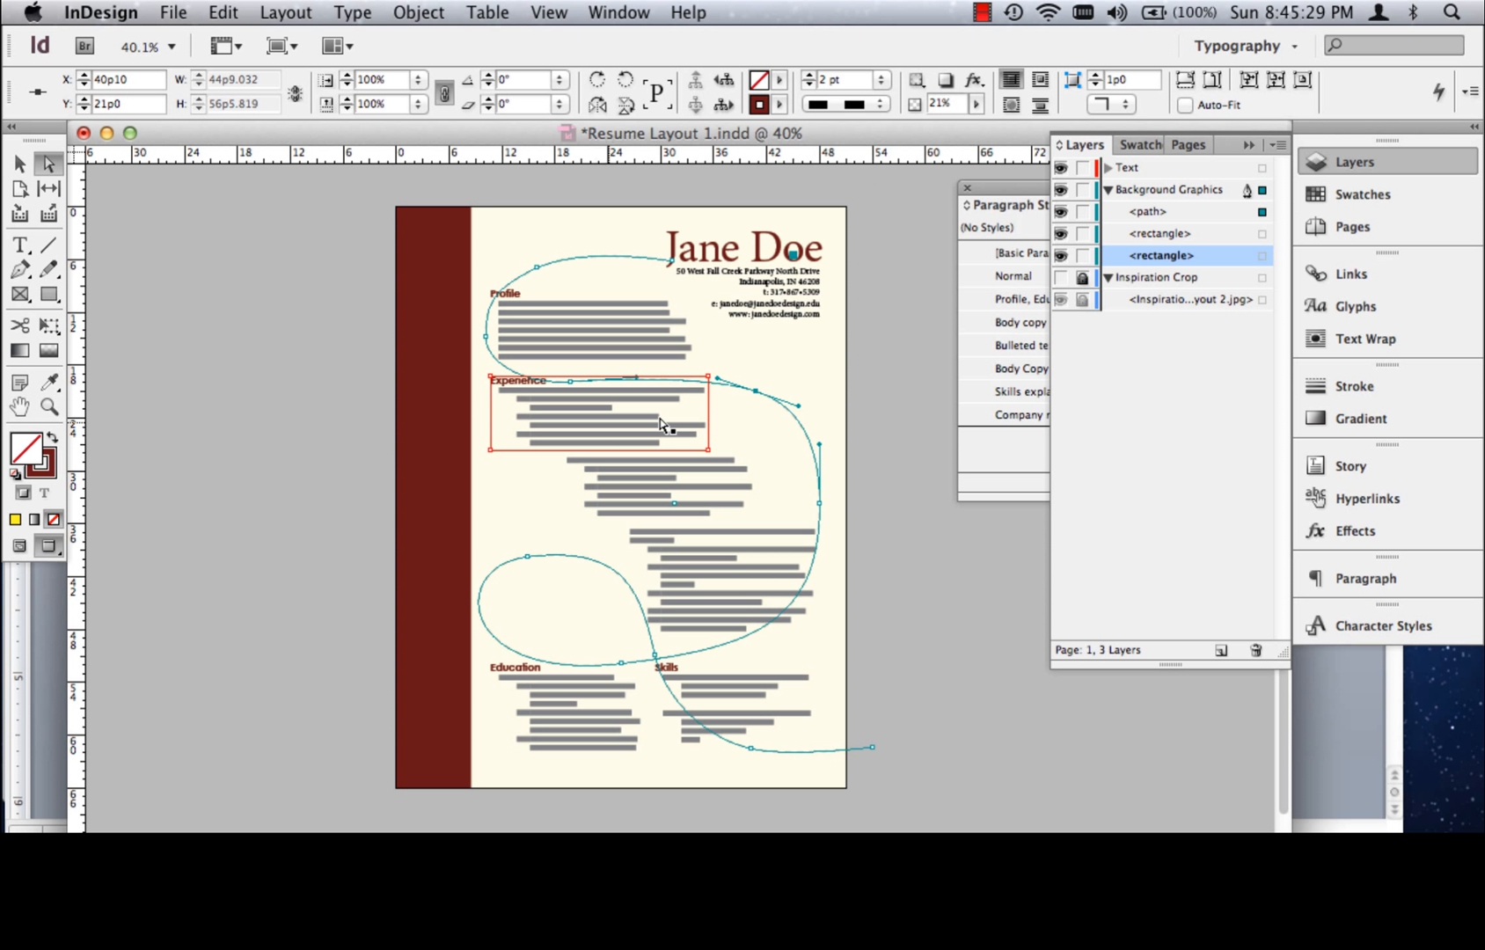
click(302, 430)
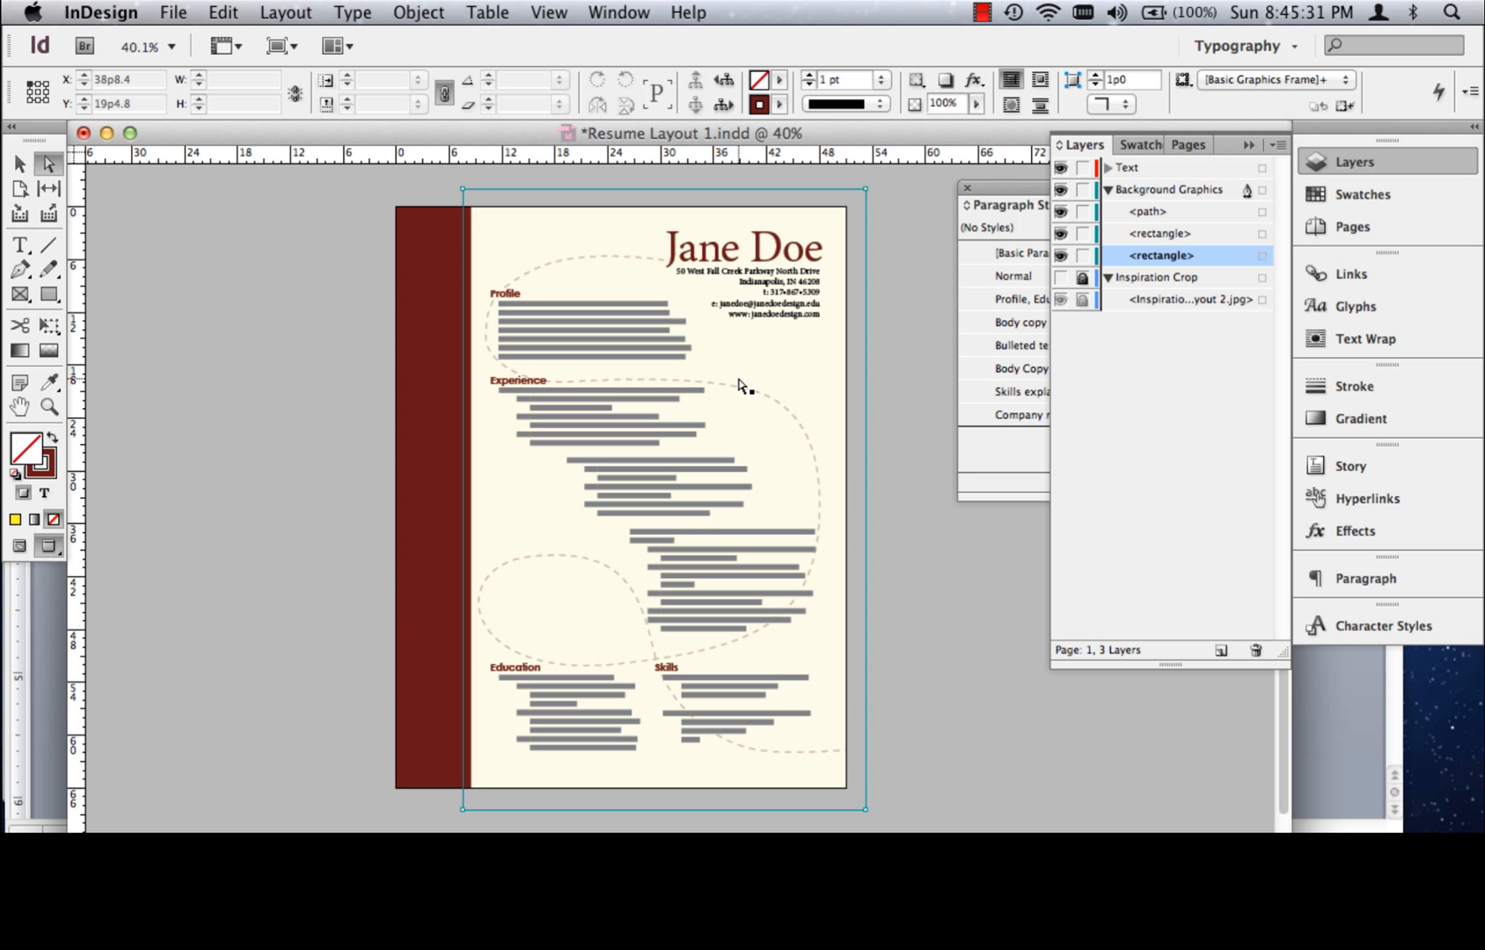
click(19, 163)
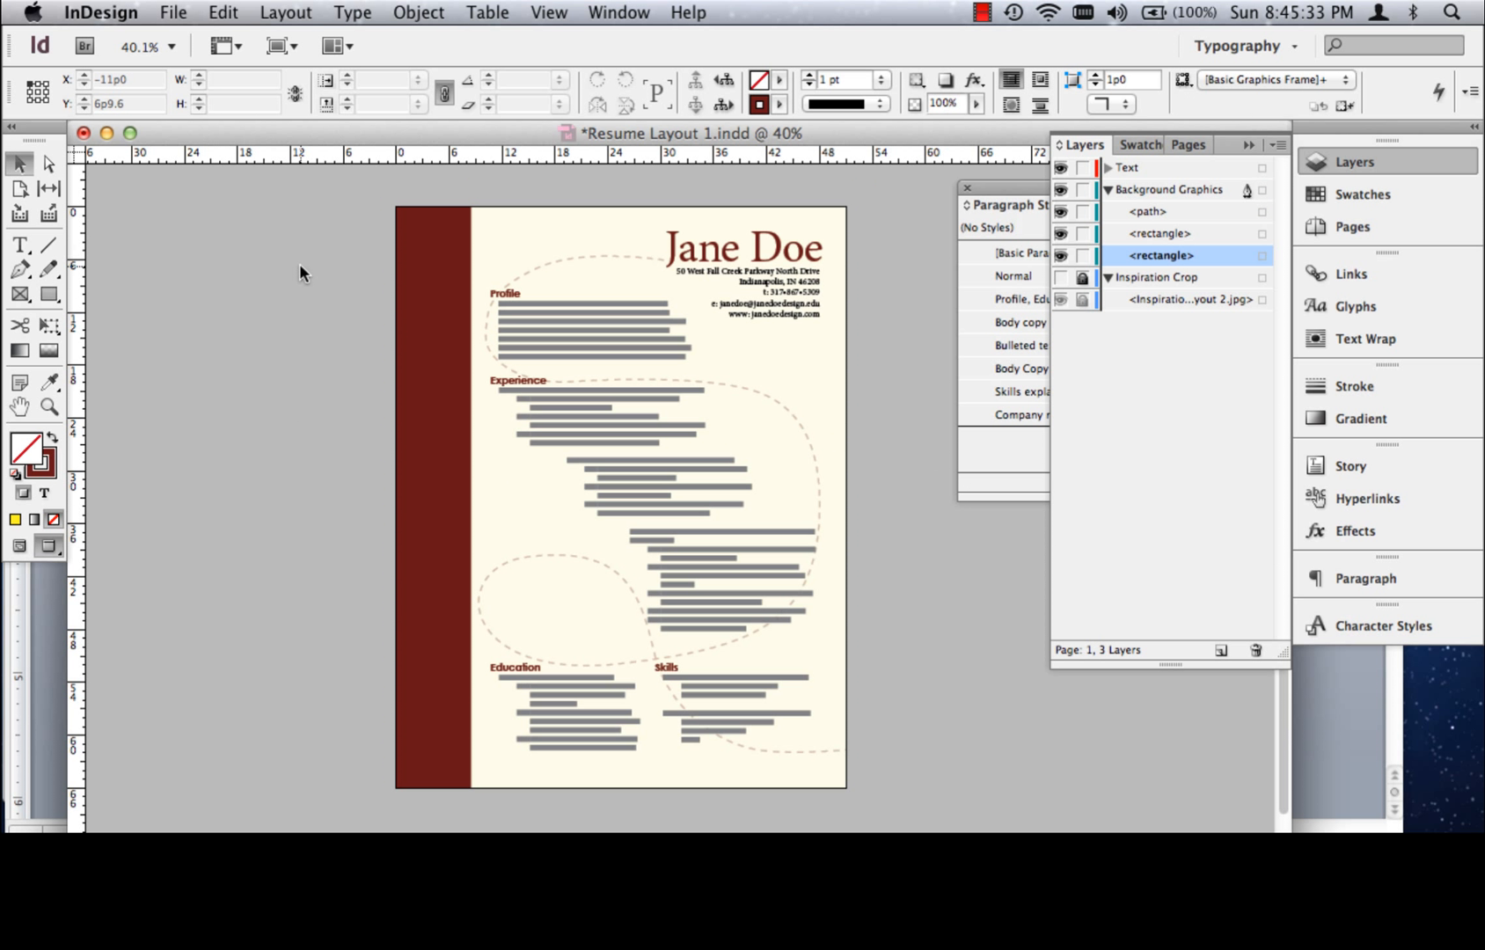
Compare the resume page with and without guides, and examine the Profile and Experience text up close and the page as a whole
key(w)
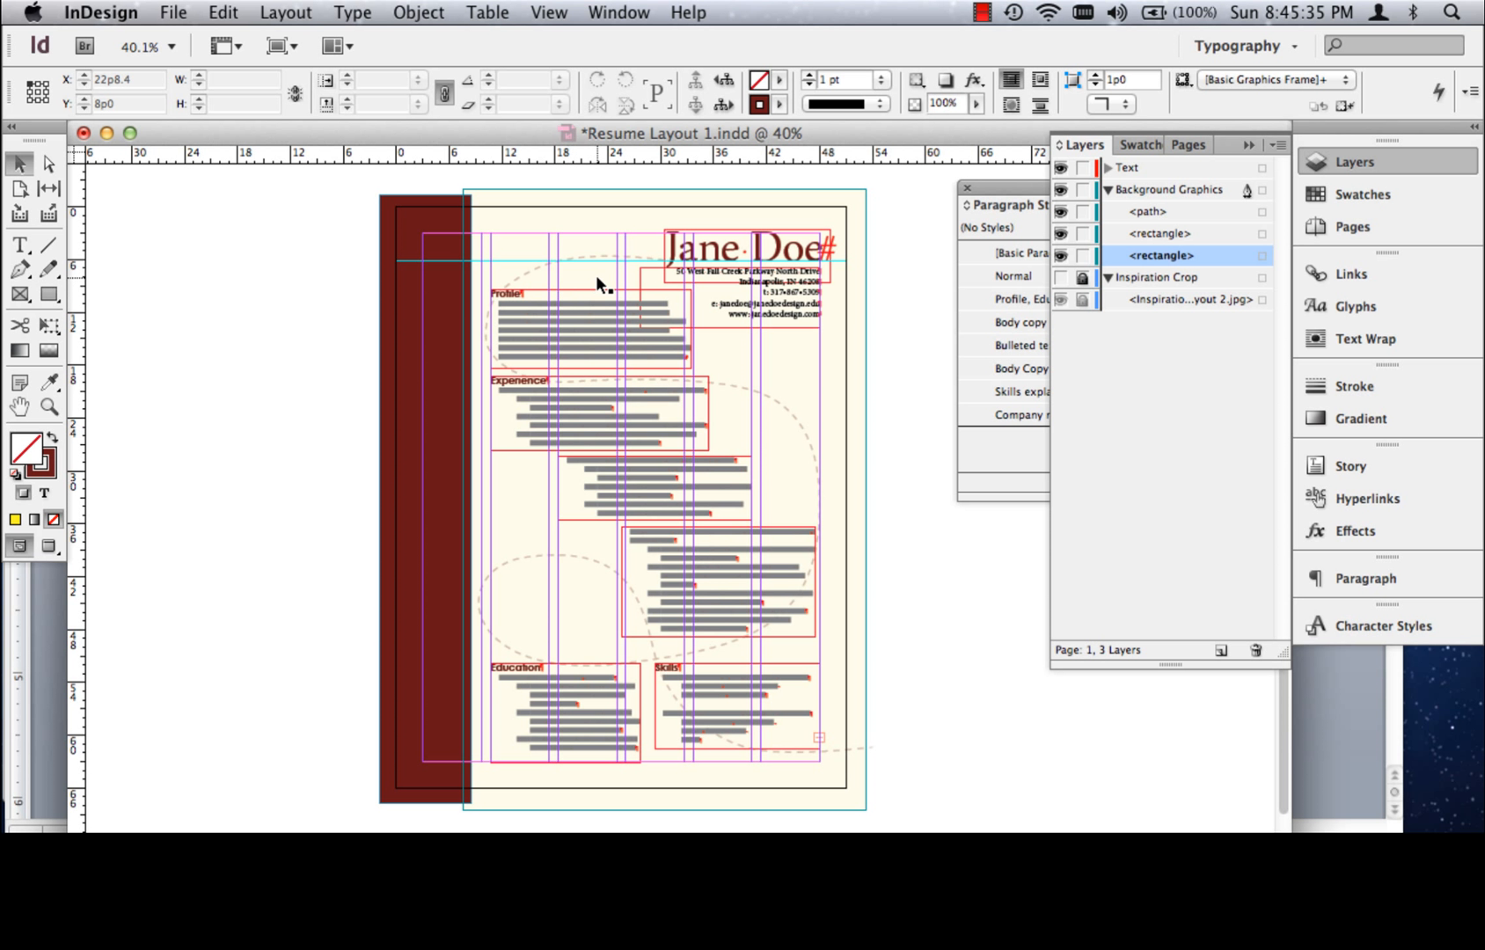
key(w)
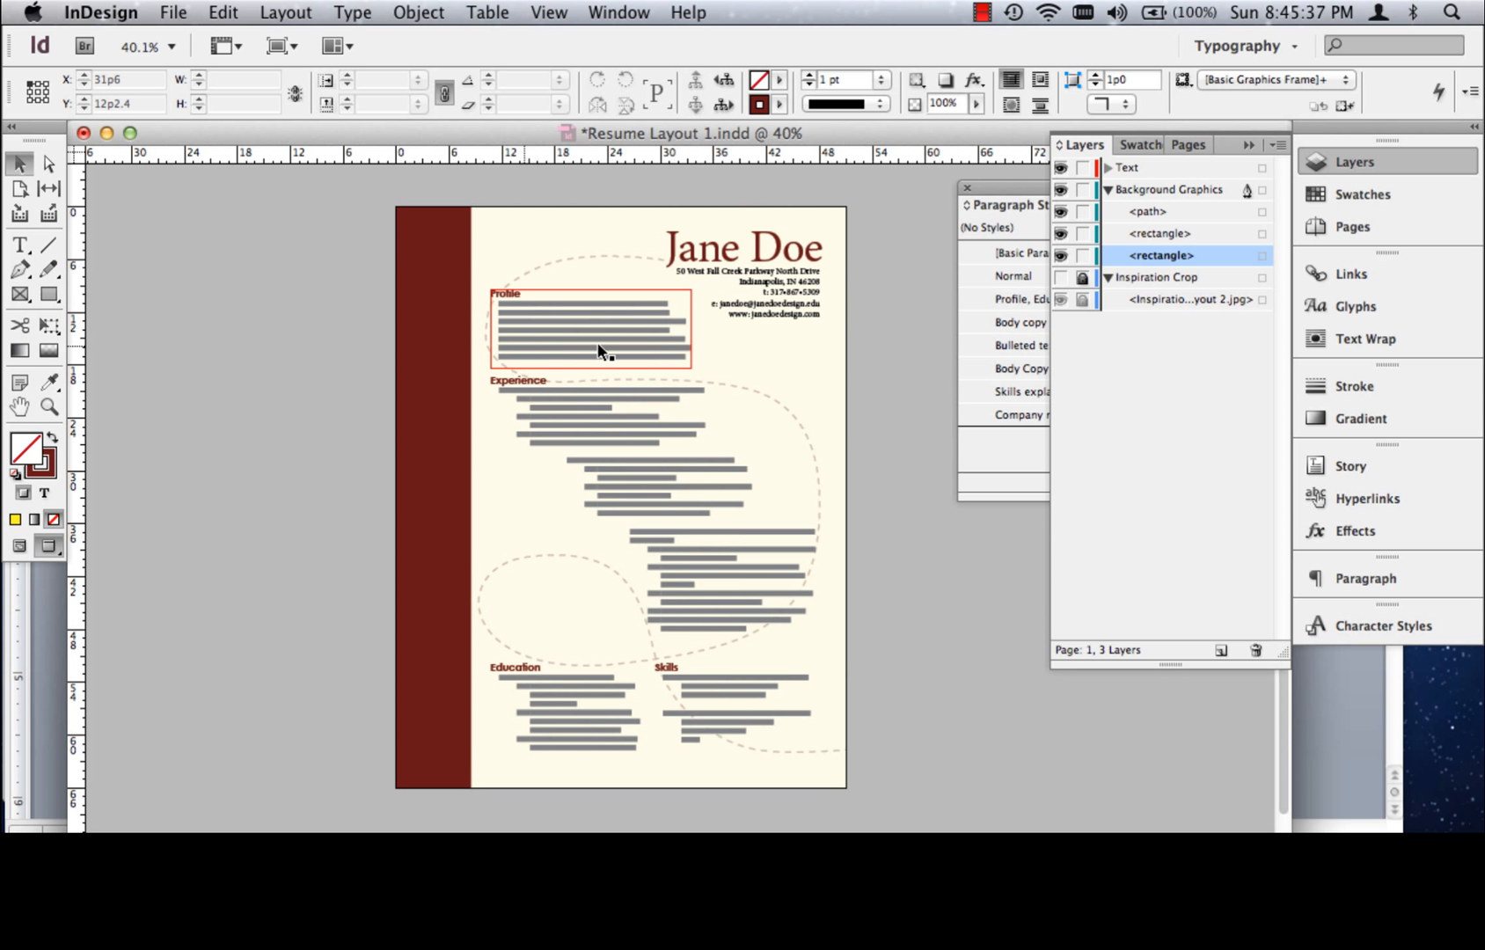
key(z)
drag(396, 251, 901, 539)
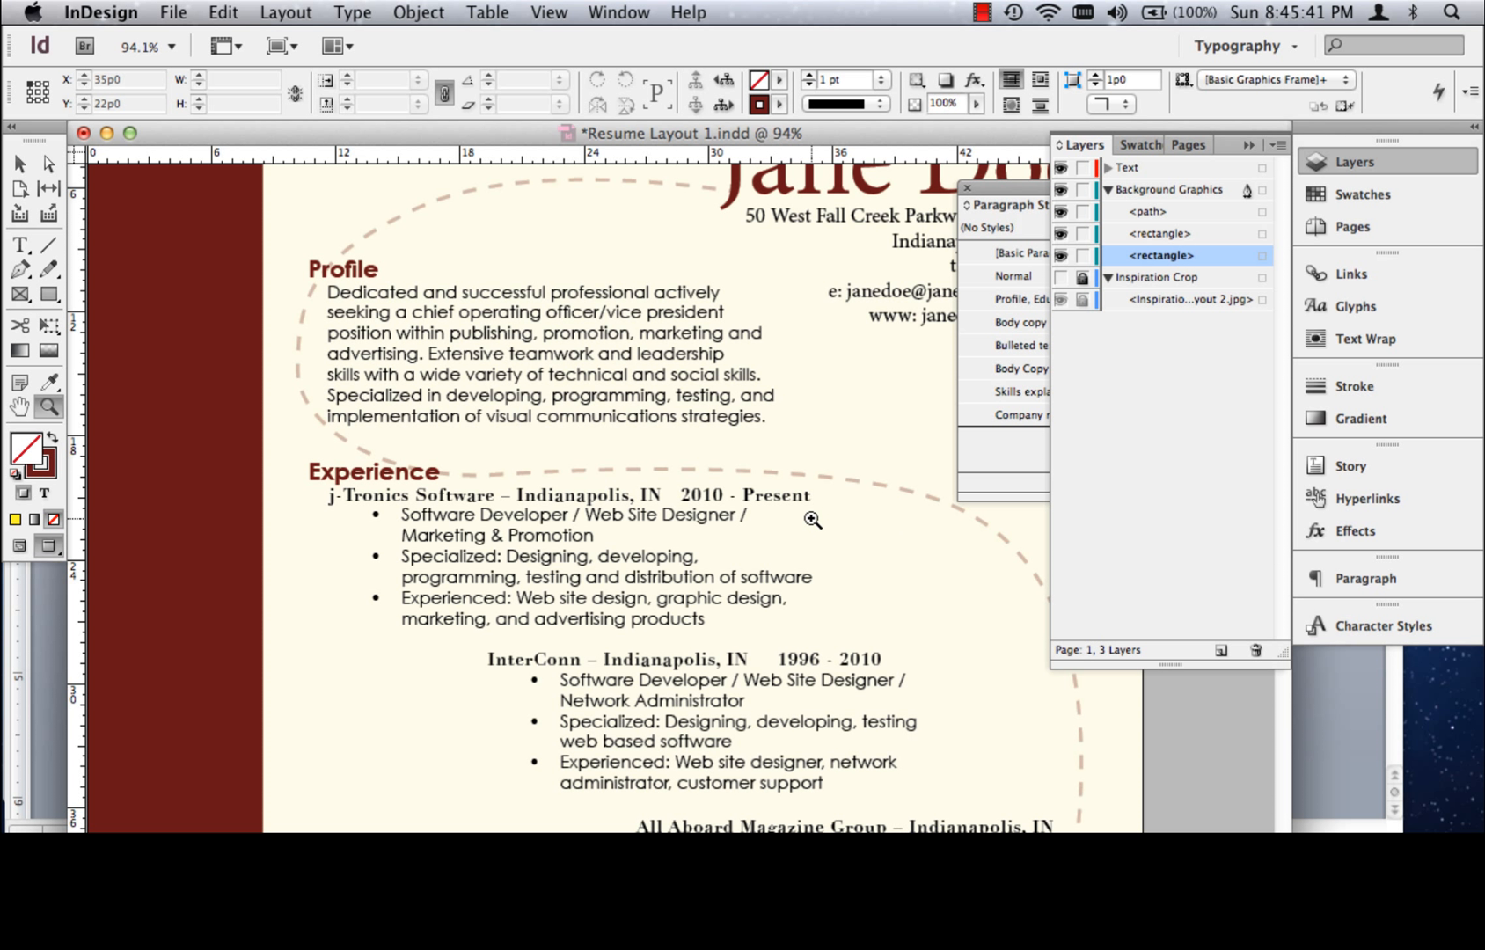
key(super+0)
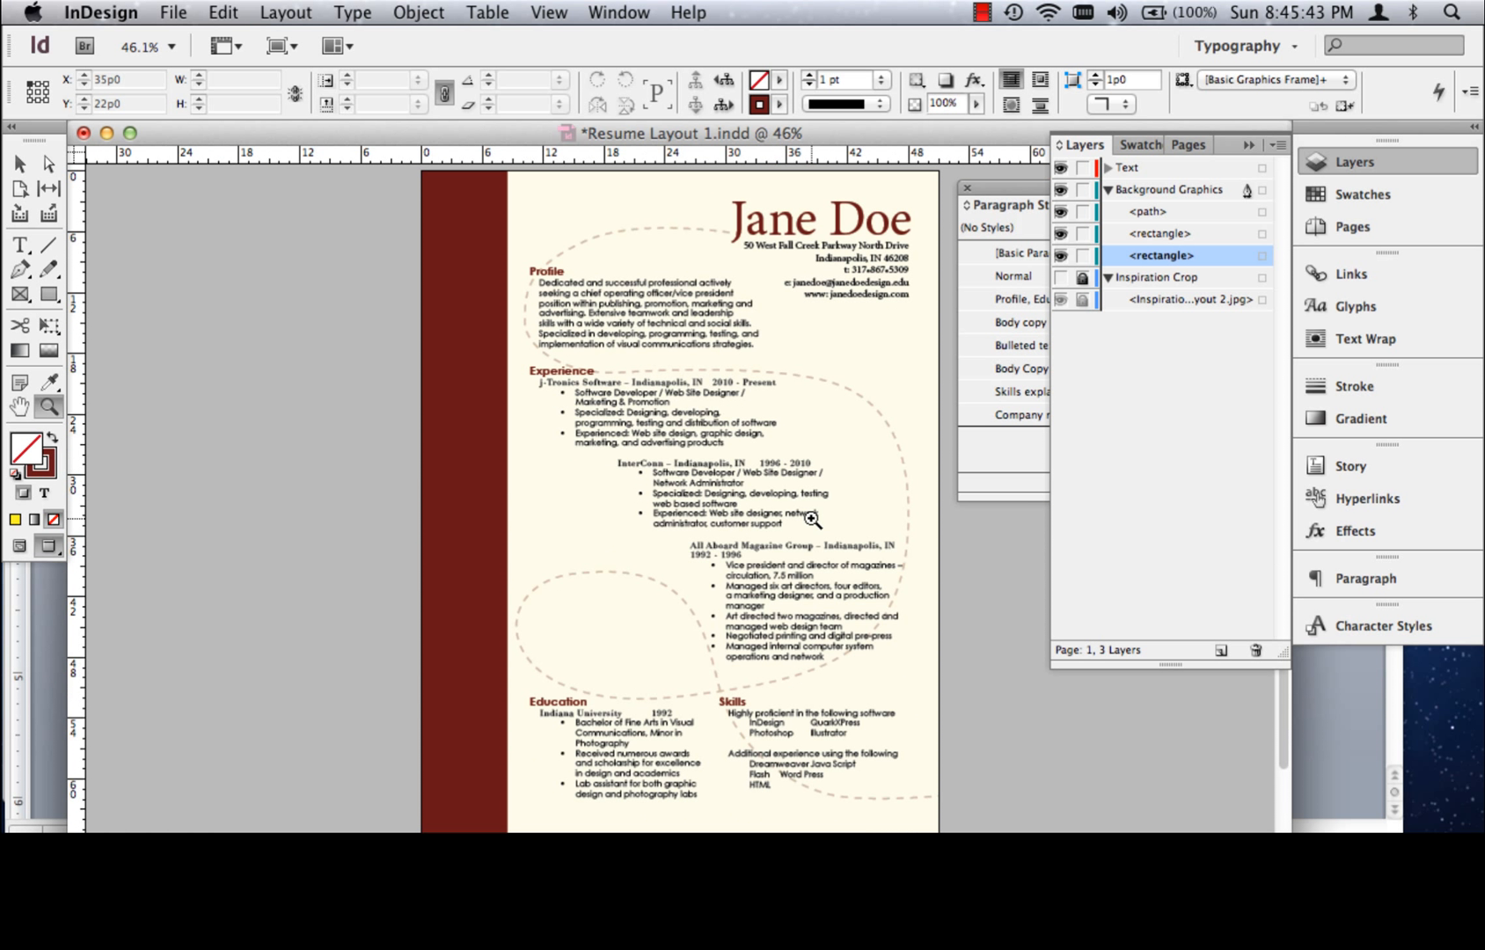
click(17, 164)
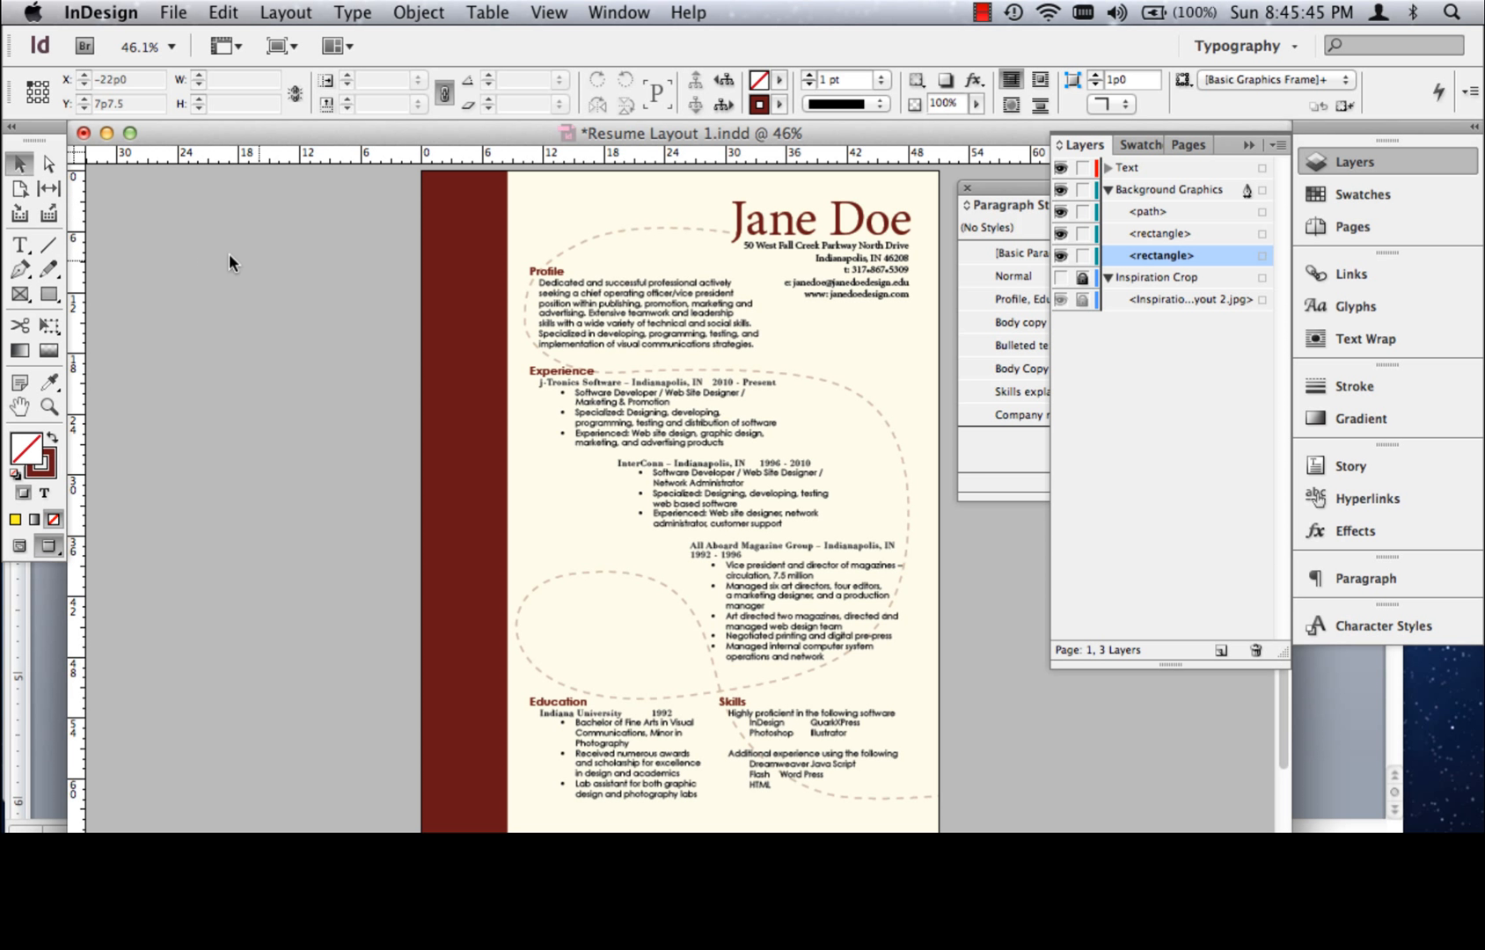
click(174, 13)
click(204, 332)
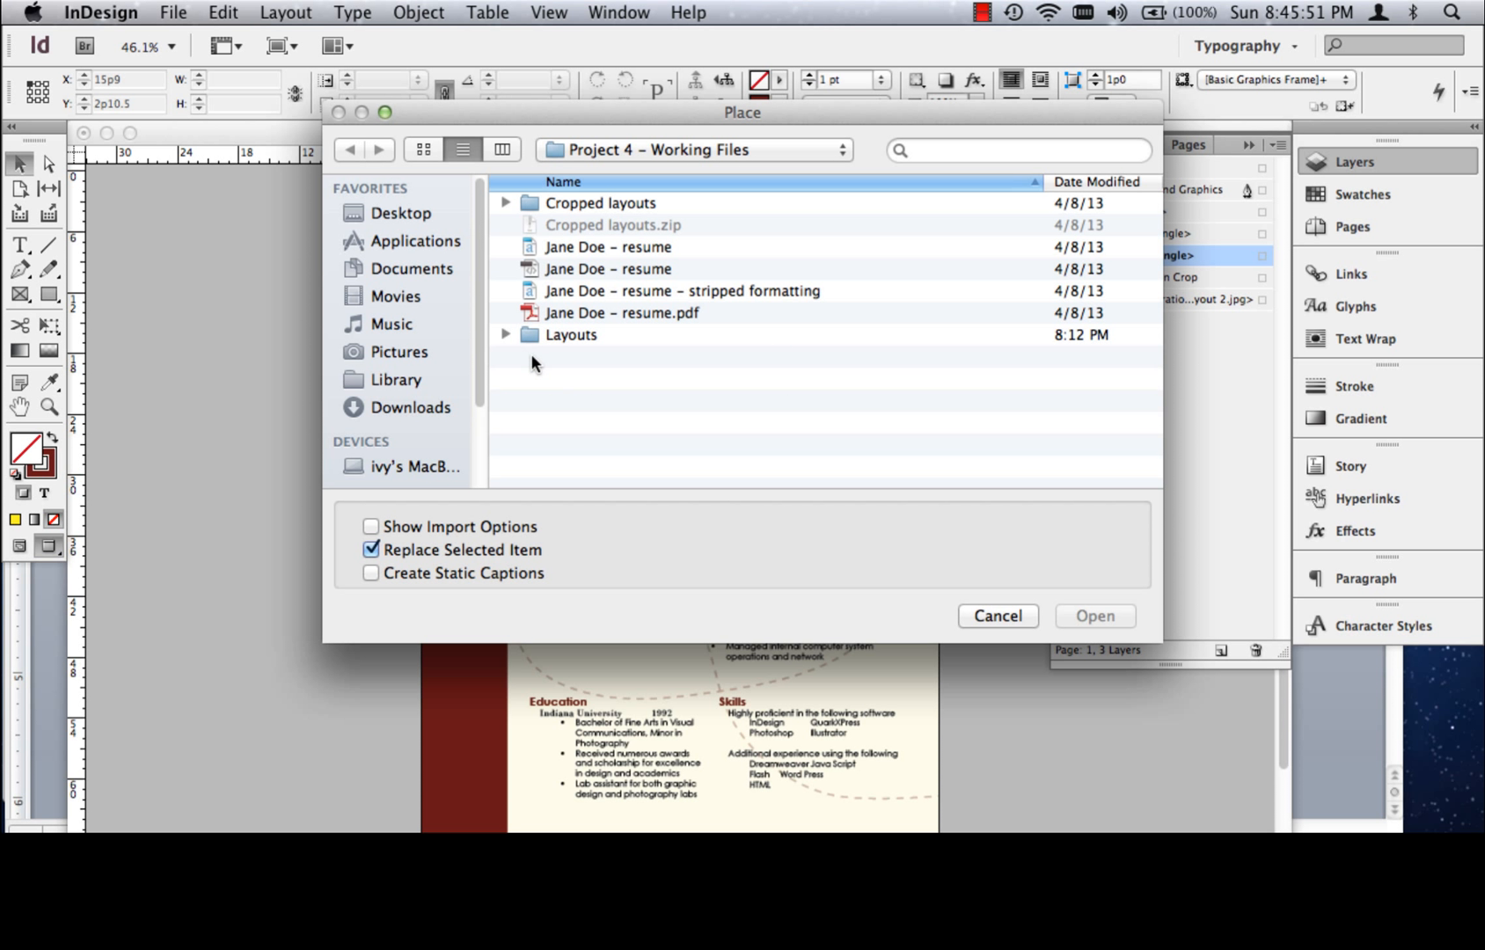
click(999, 615)
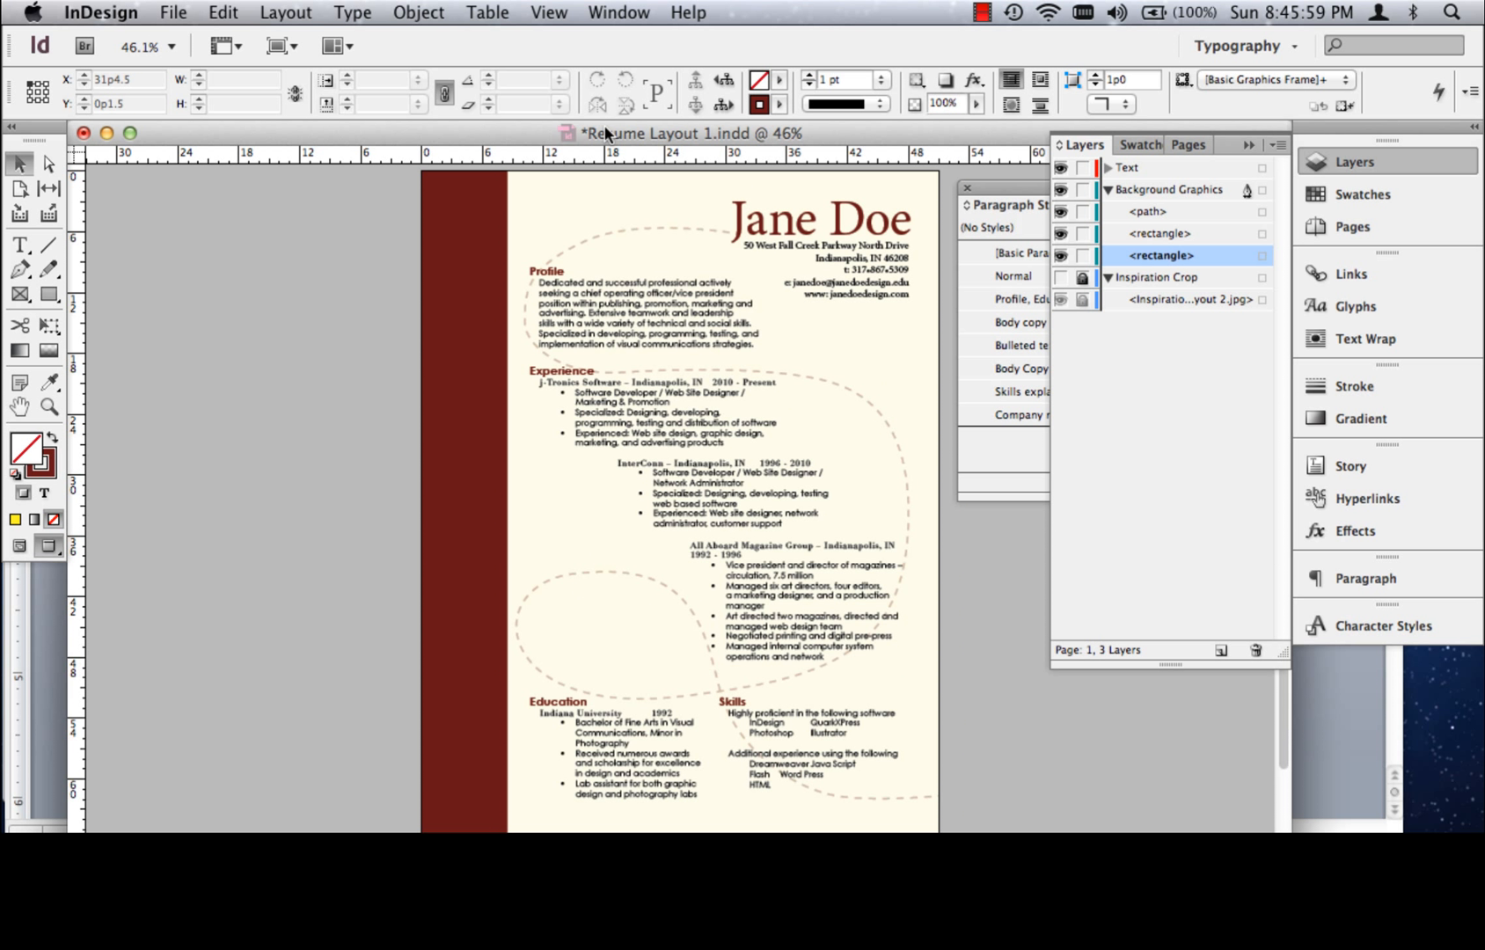
Review the layout from a distance and inspect the dashed line around the Profile and Experience sections up close
key(super+minus)
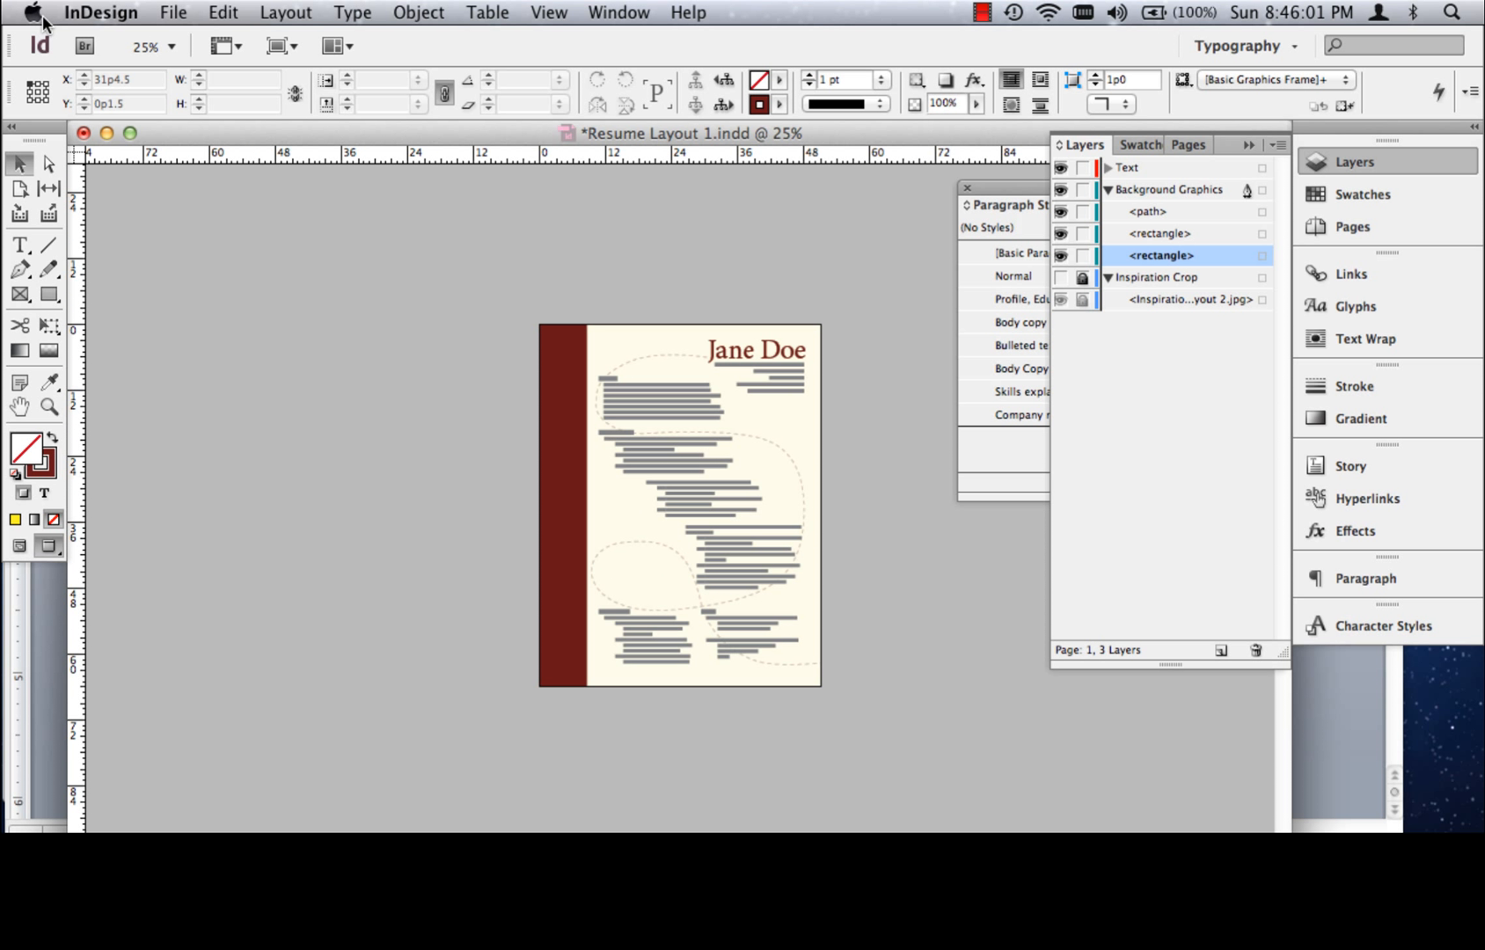
click(49, 405)
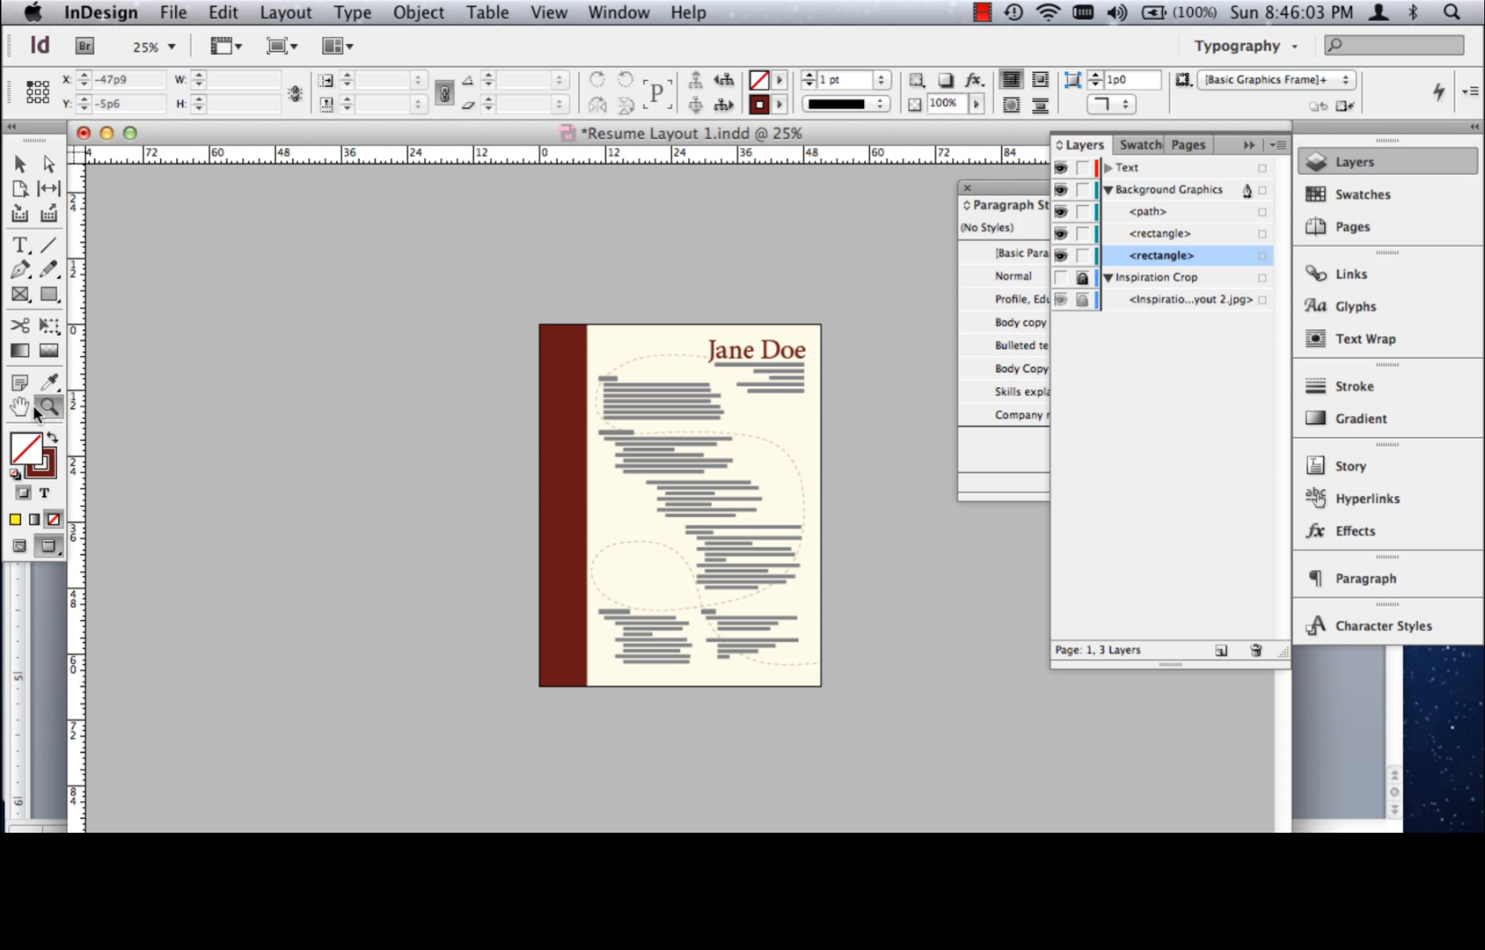
drag(450, 265, 906, 744)
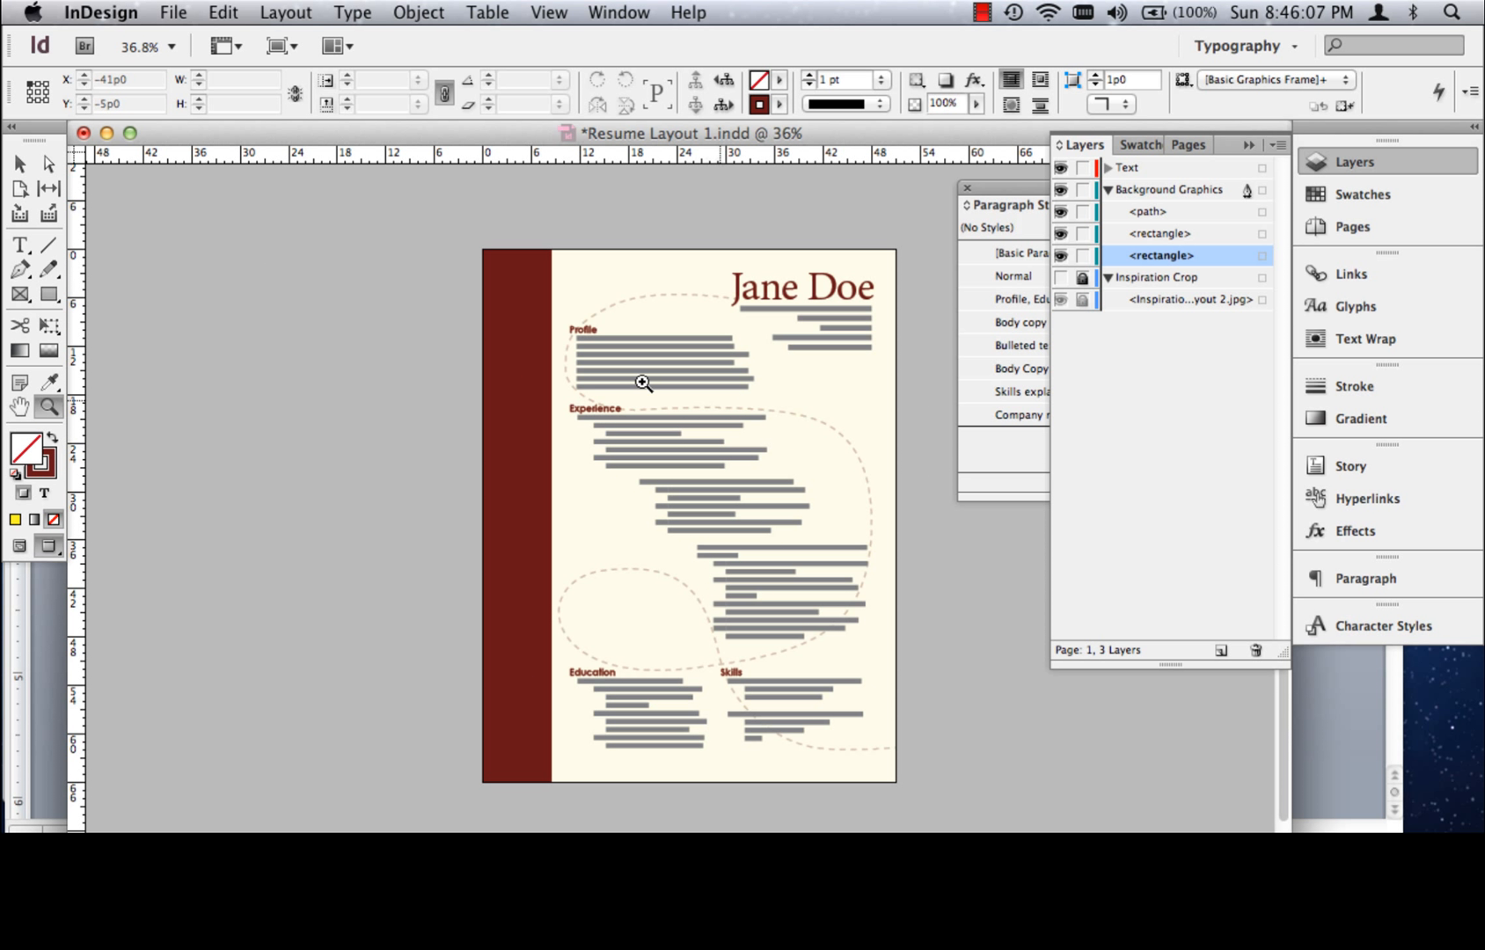
drag(446, 240, 948, 571)
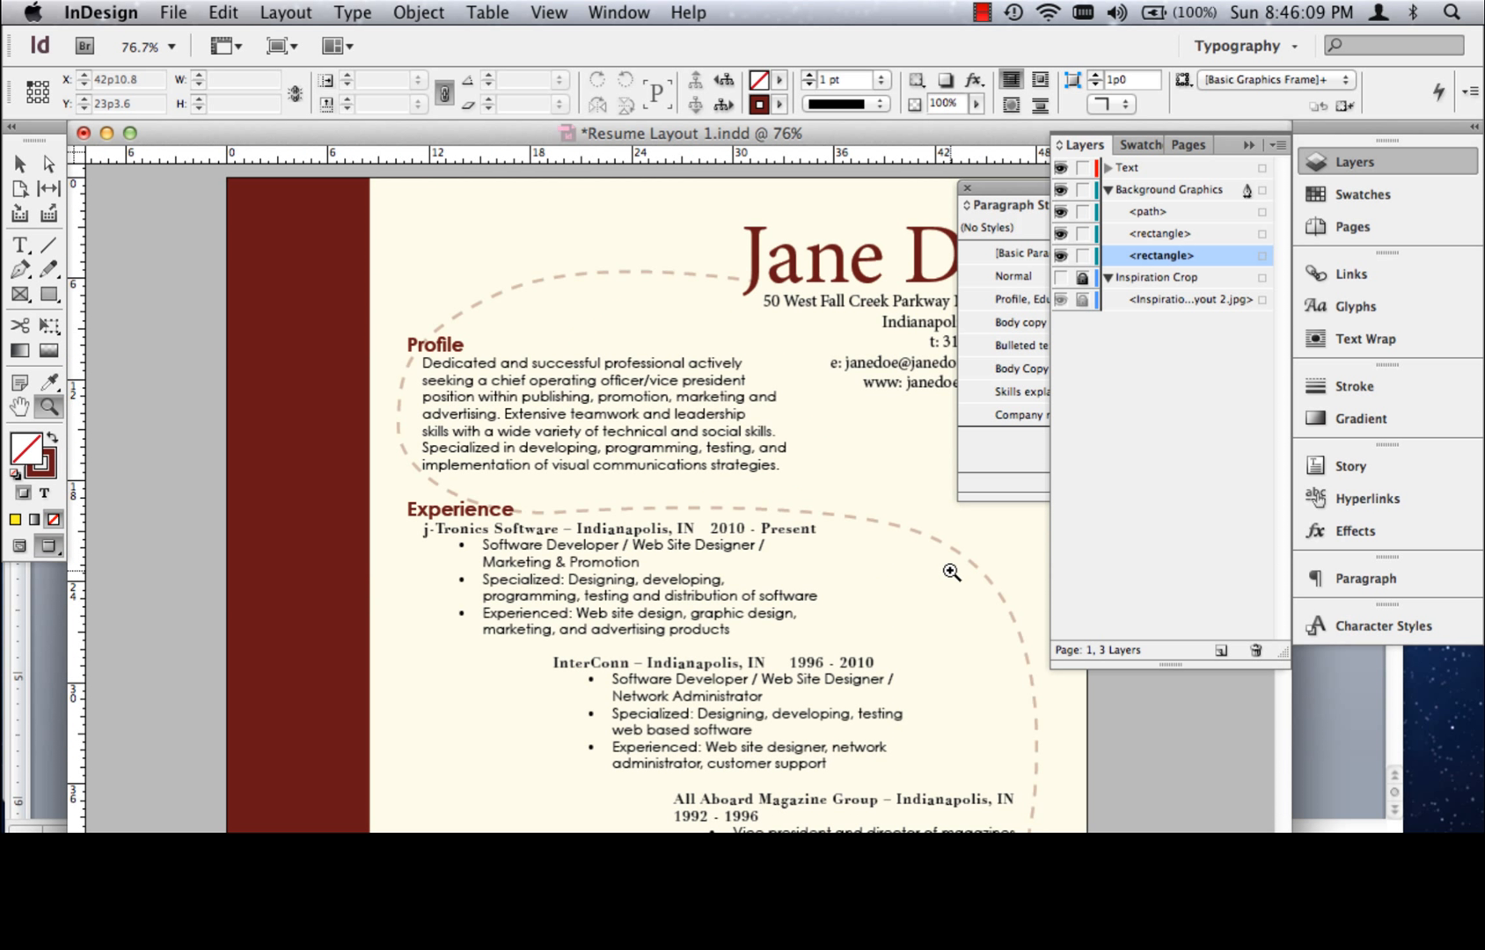
click(22, 166)
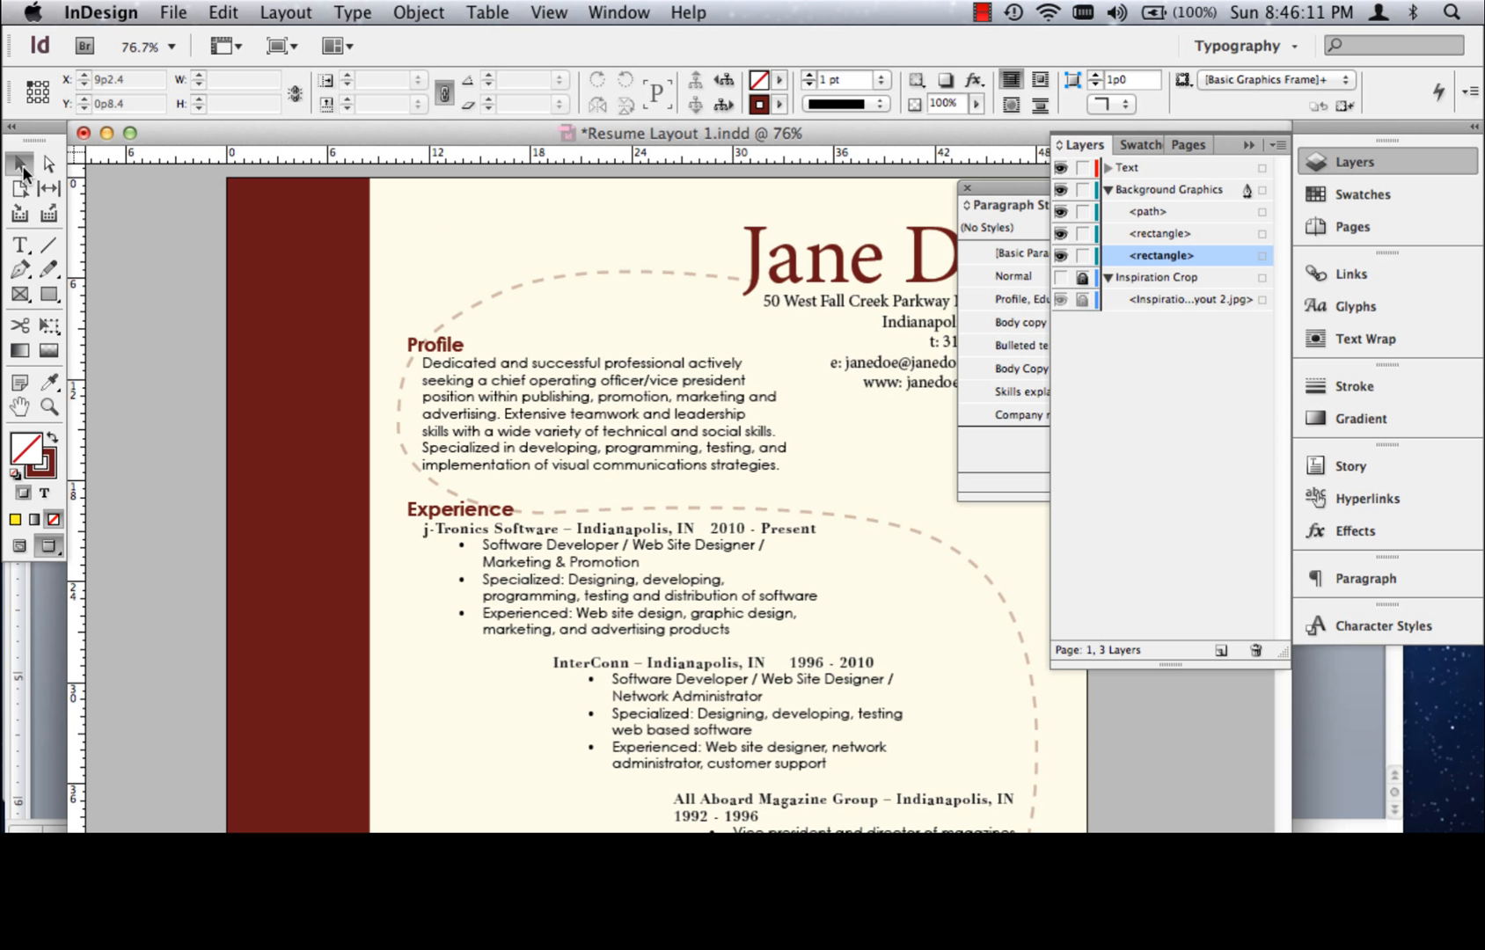
key(super+minus)
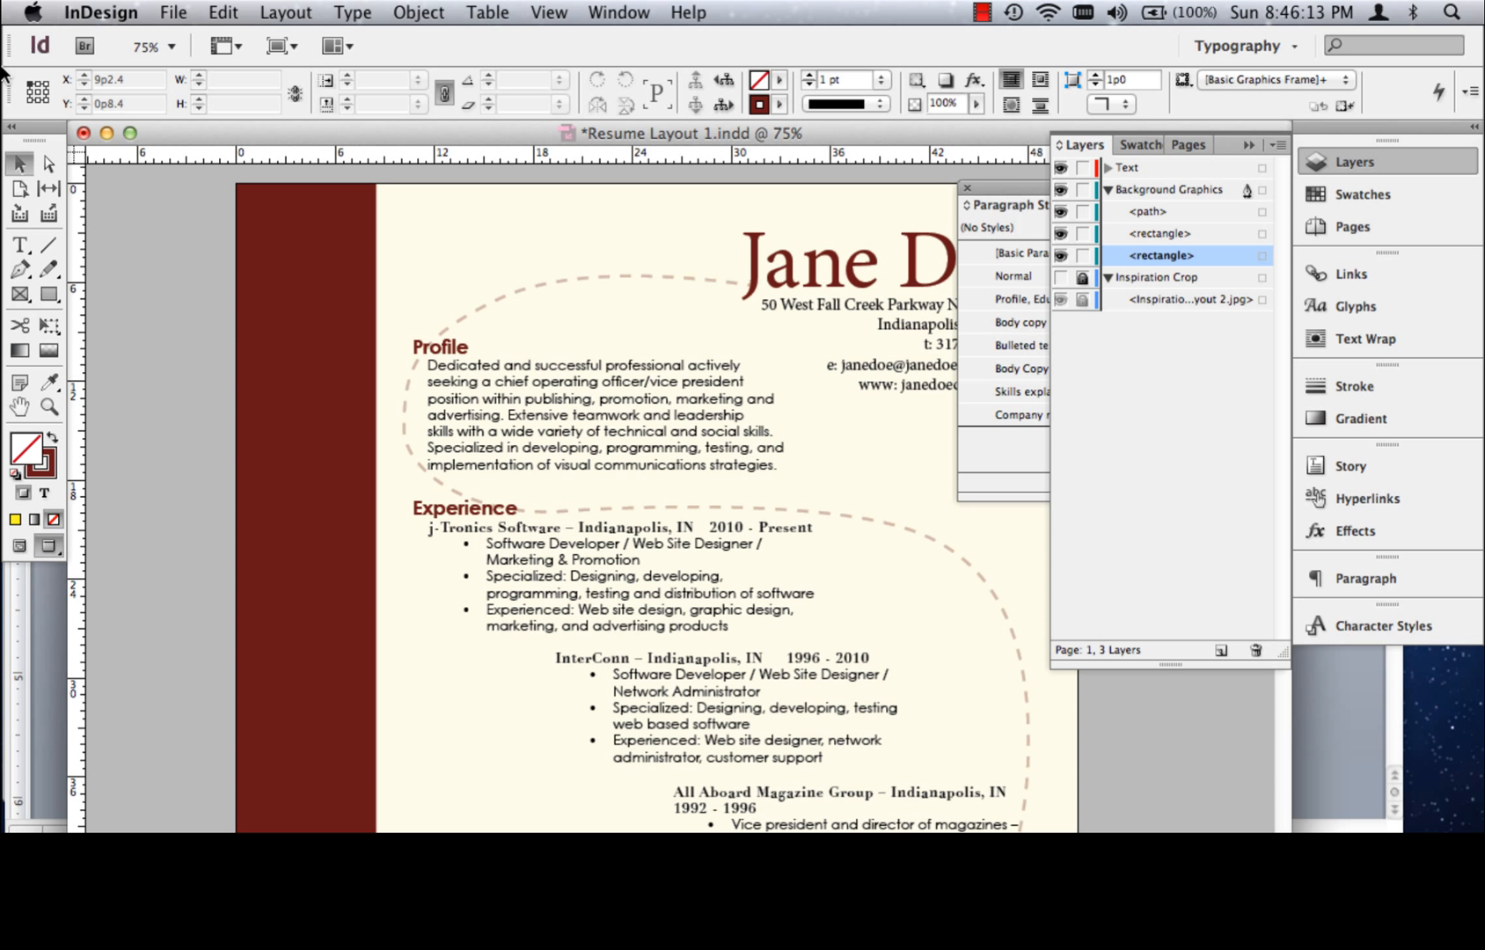
Save Resume Layout 1.indd with the whole page fitted in view, and close the document
key(super+s)
key(super+0)
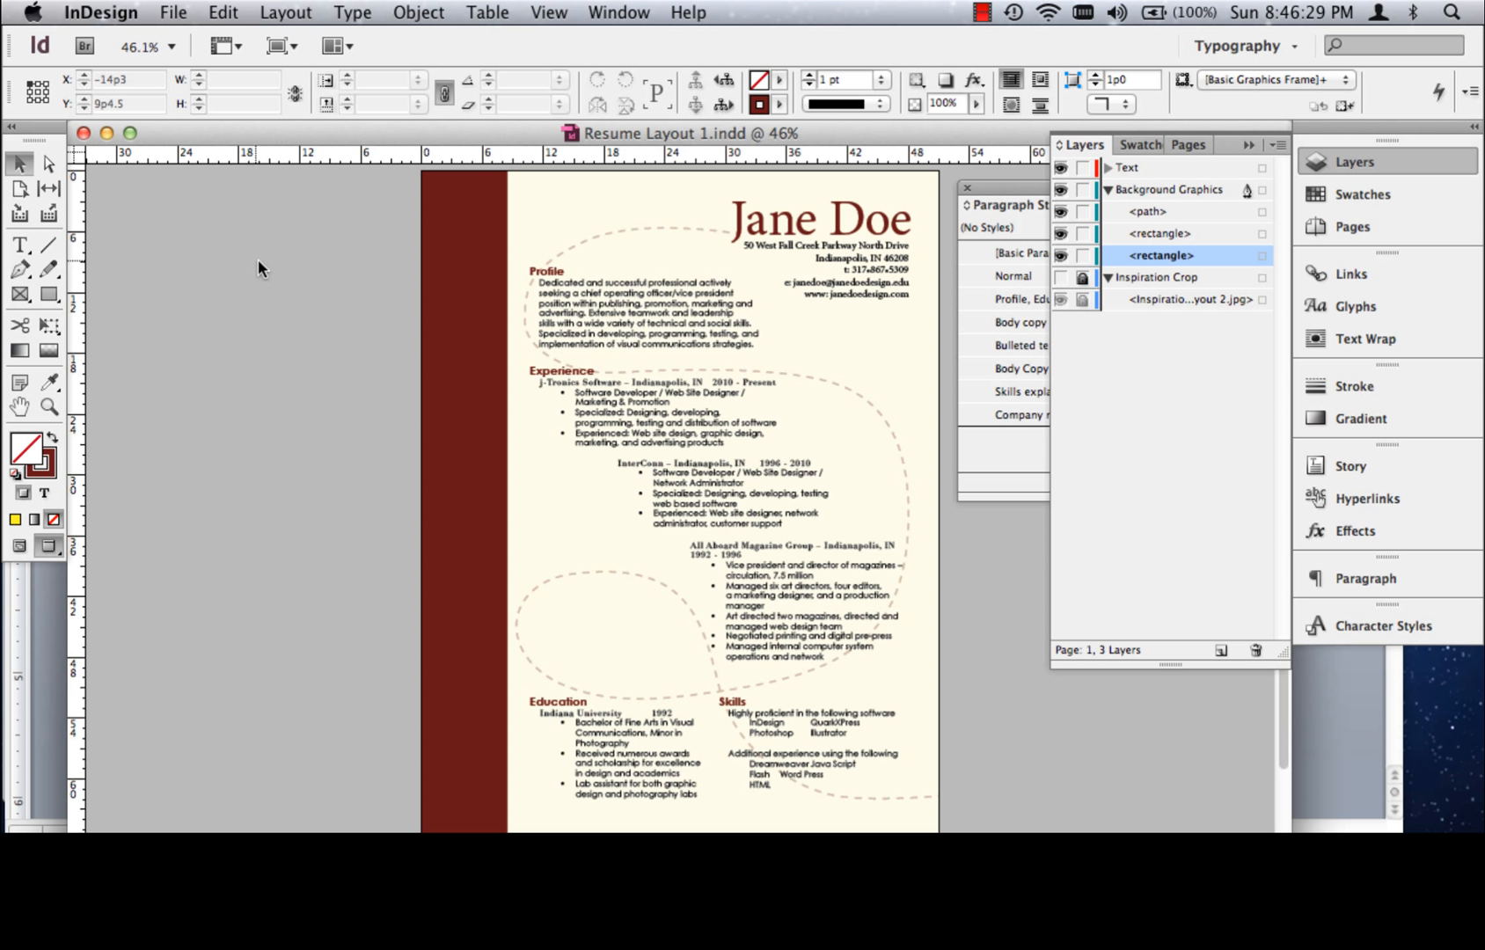
click(83, 134)
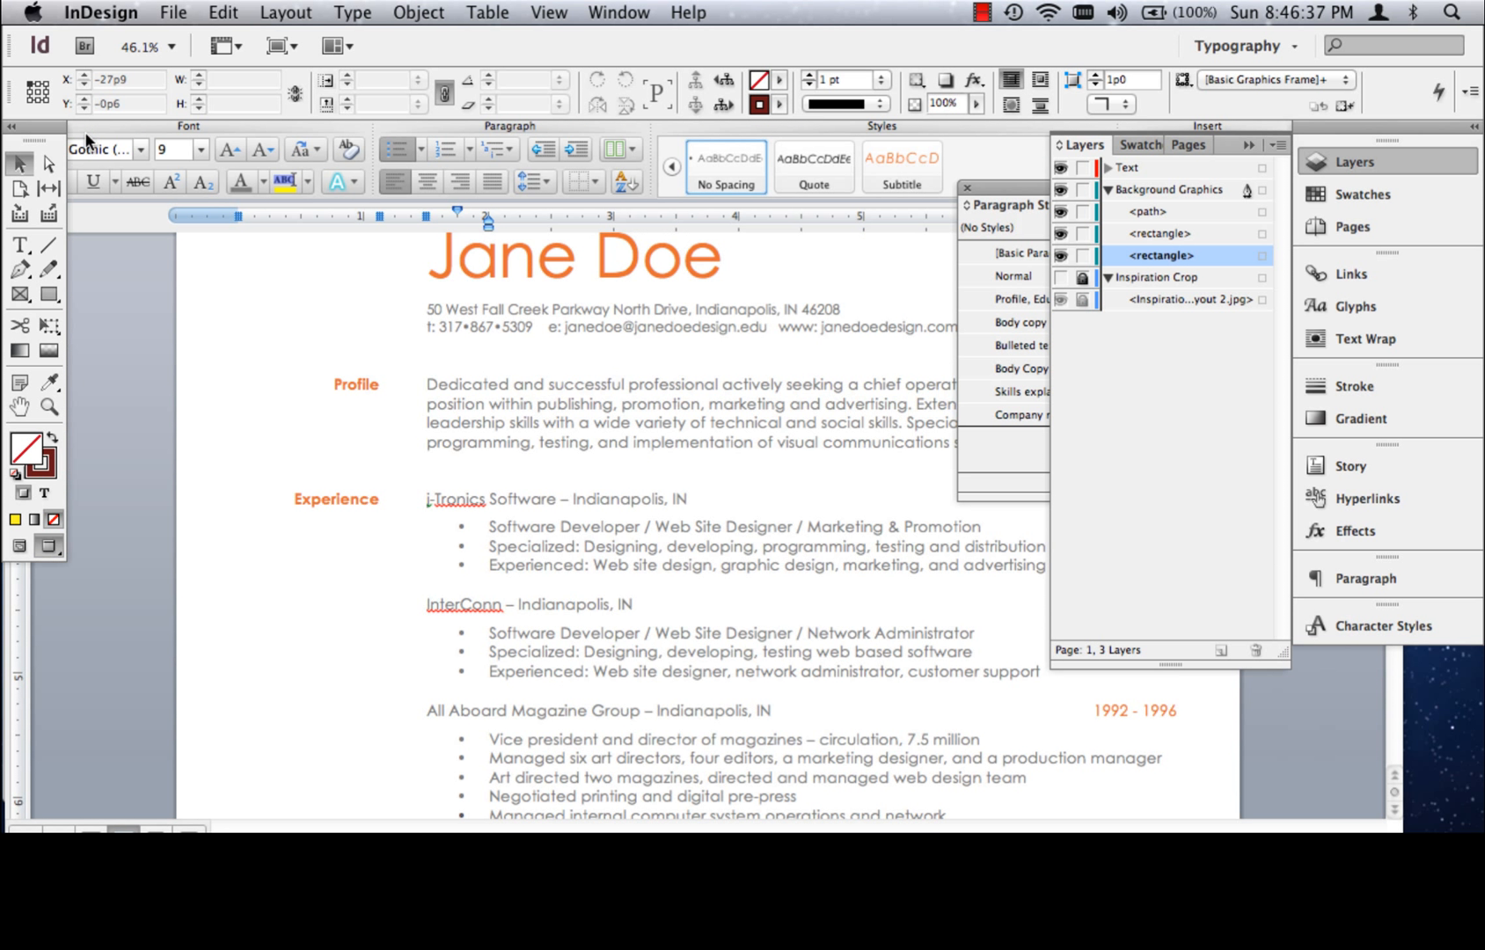